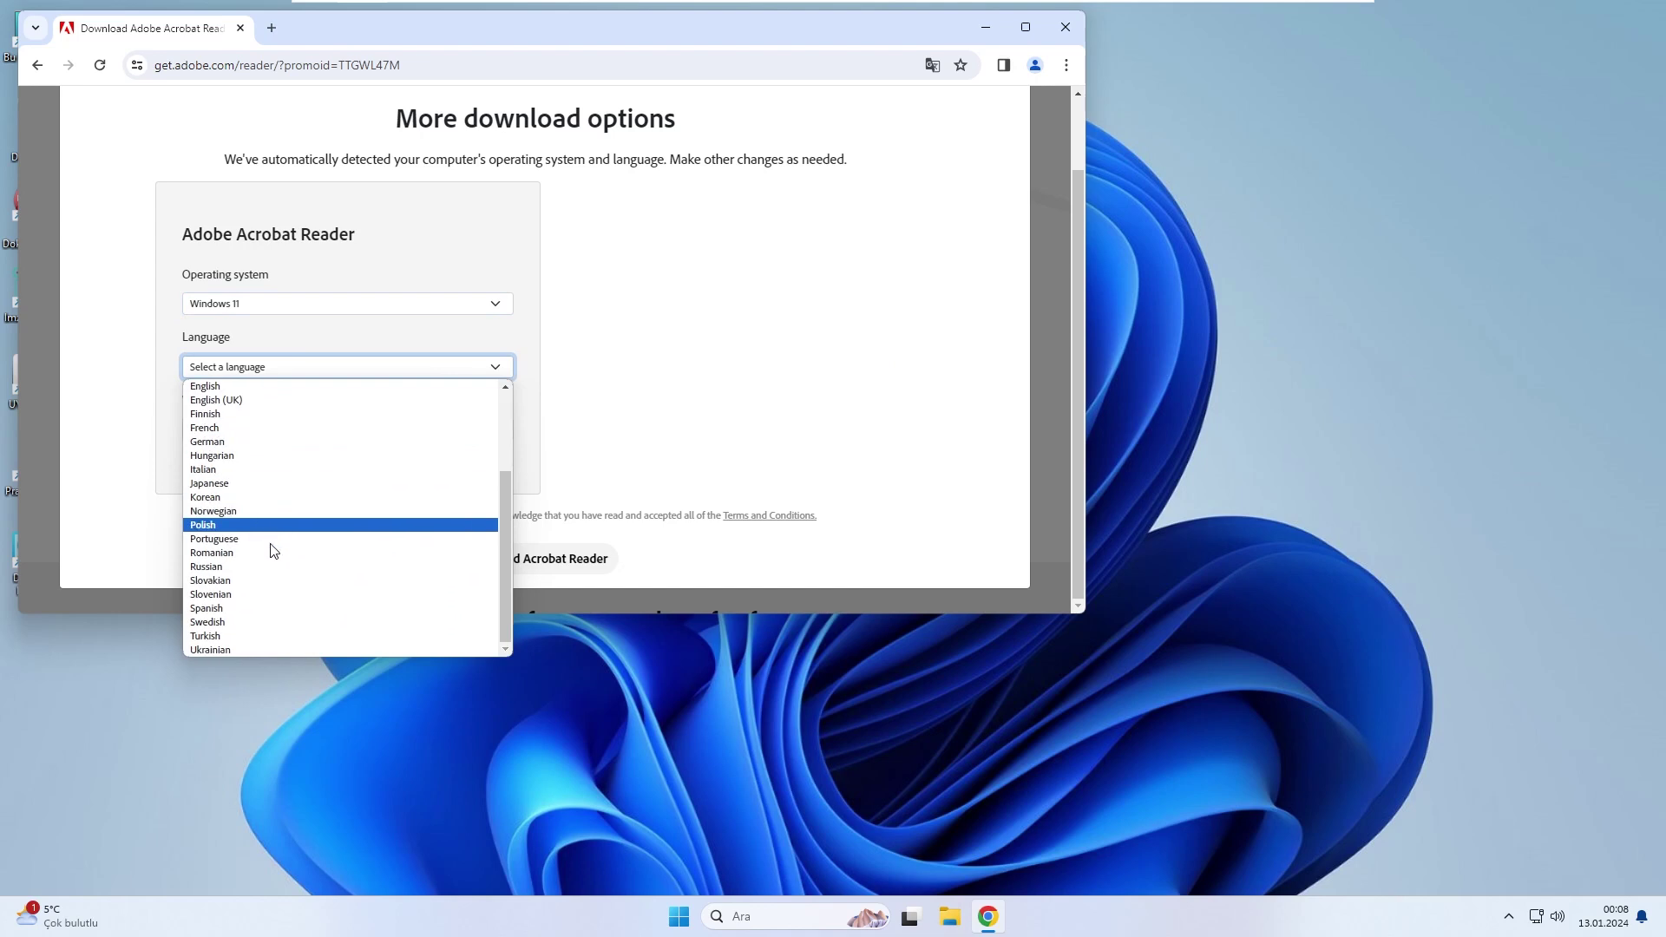
Download Acrobat Reader with language Turkish, version Reader 2023.006.20380 Turkish Windows(64Bit), and both the Chrome and McAfee add-ons deselected
left_click(229, 643)
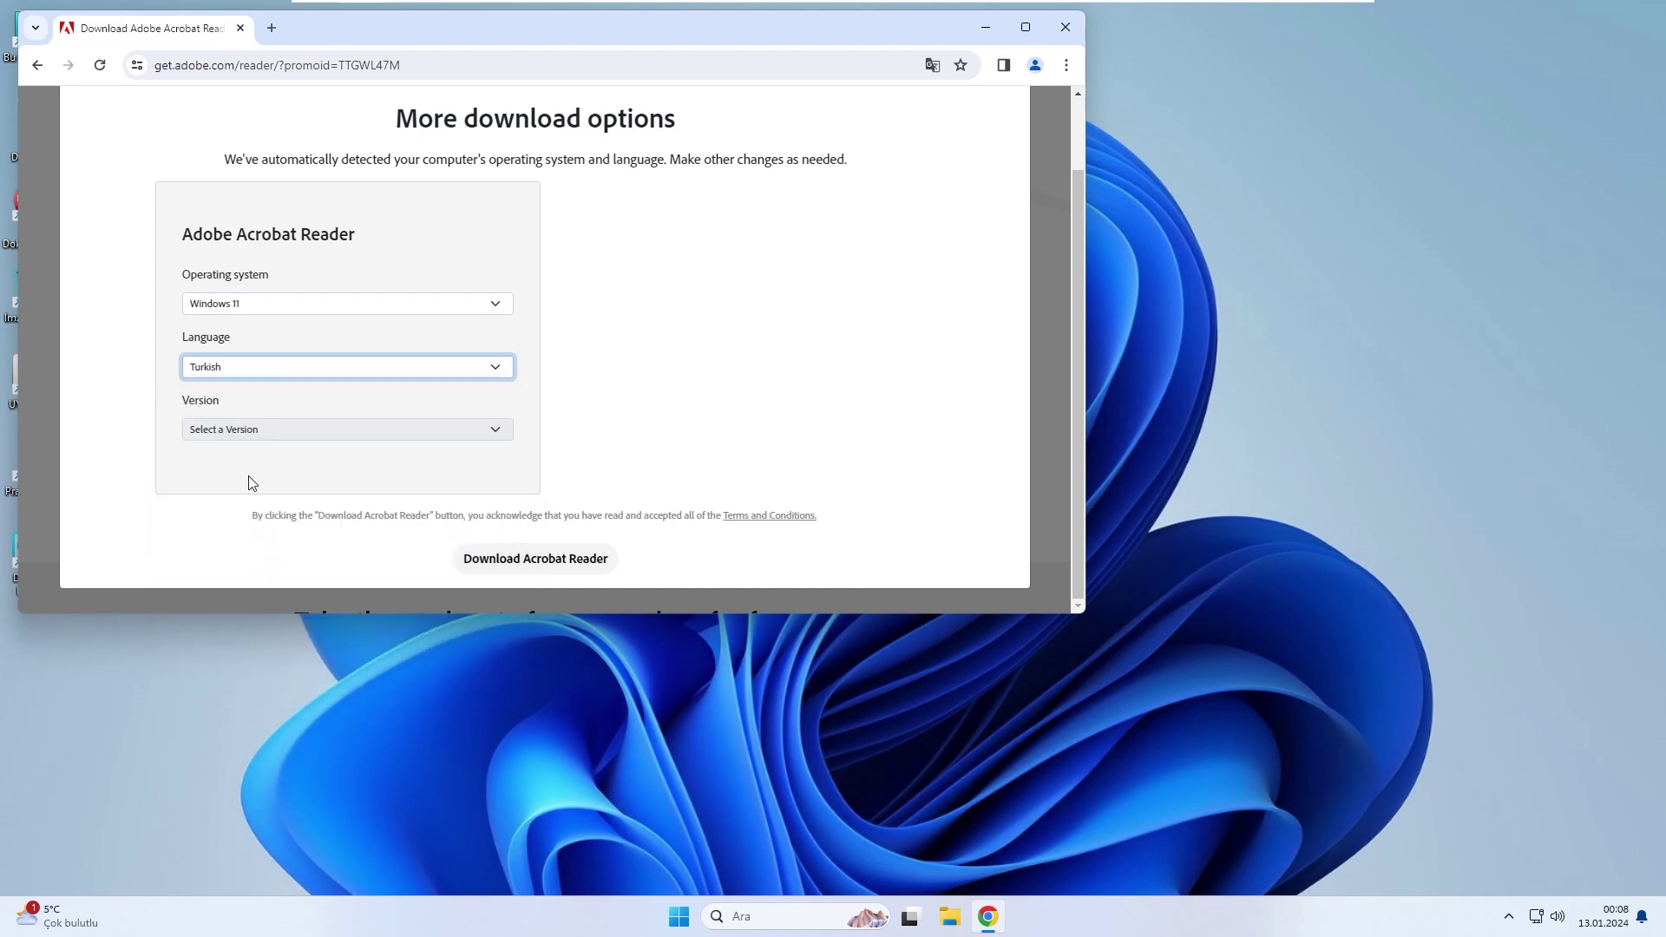
left_click(240, 426)
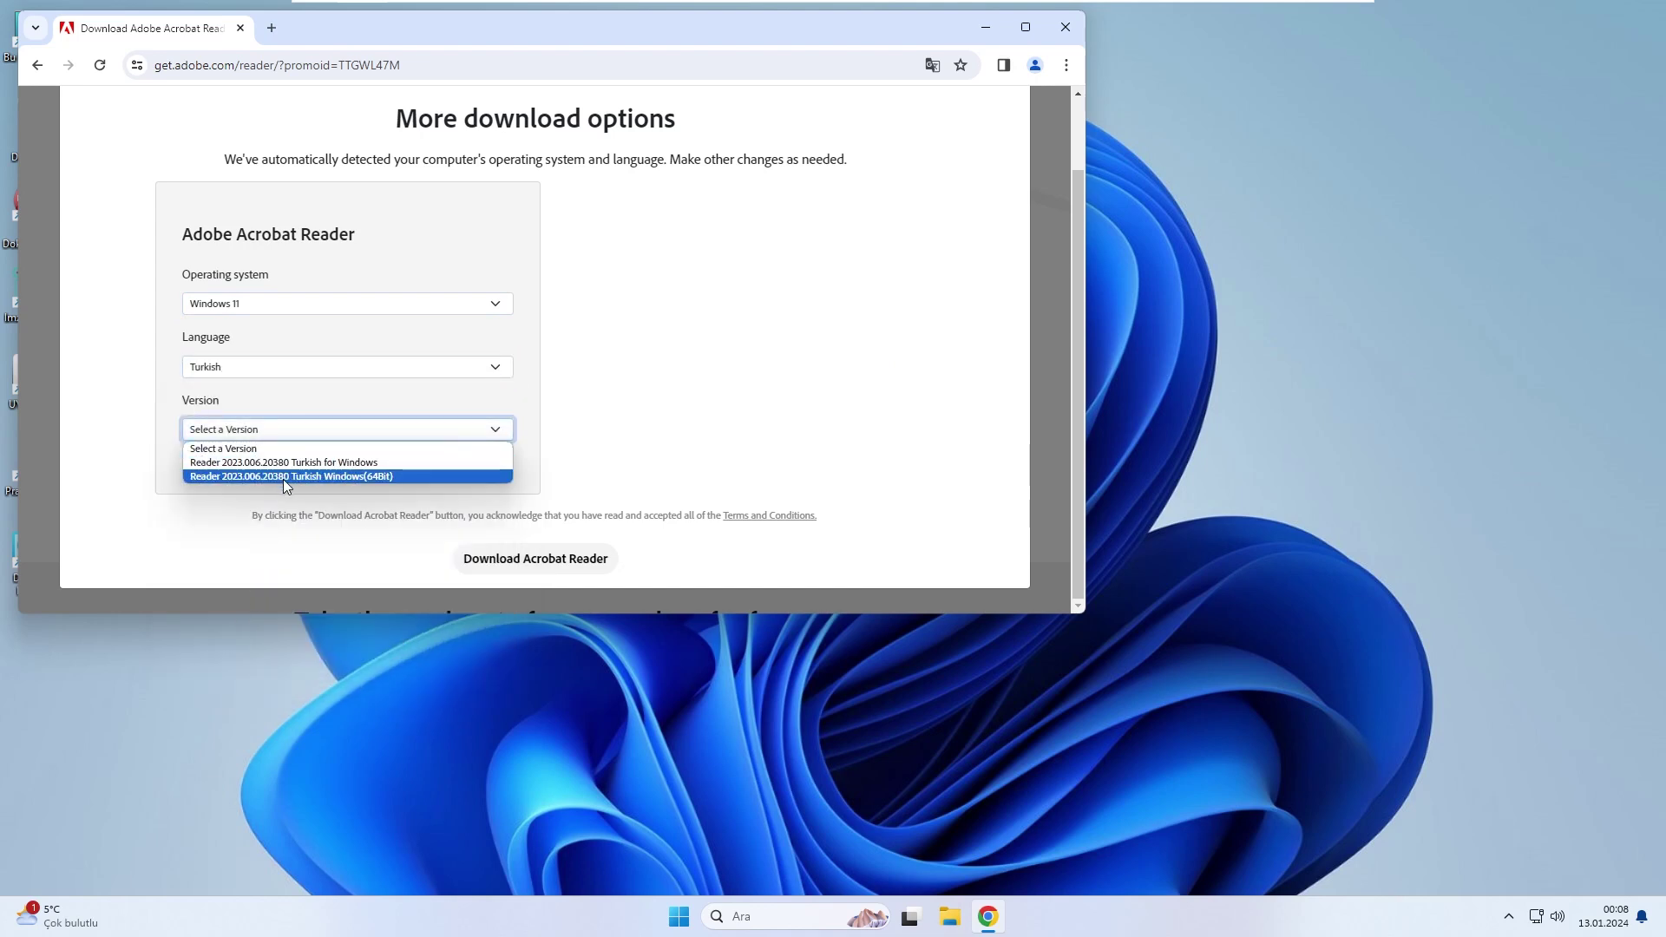
left_click(312, 476)
left_click(572, 348)
left_click(572, 229)
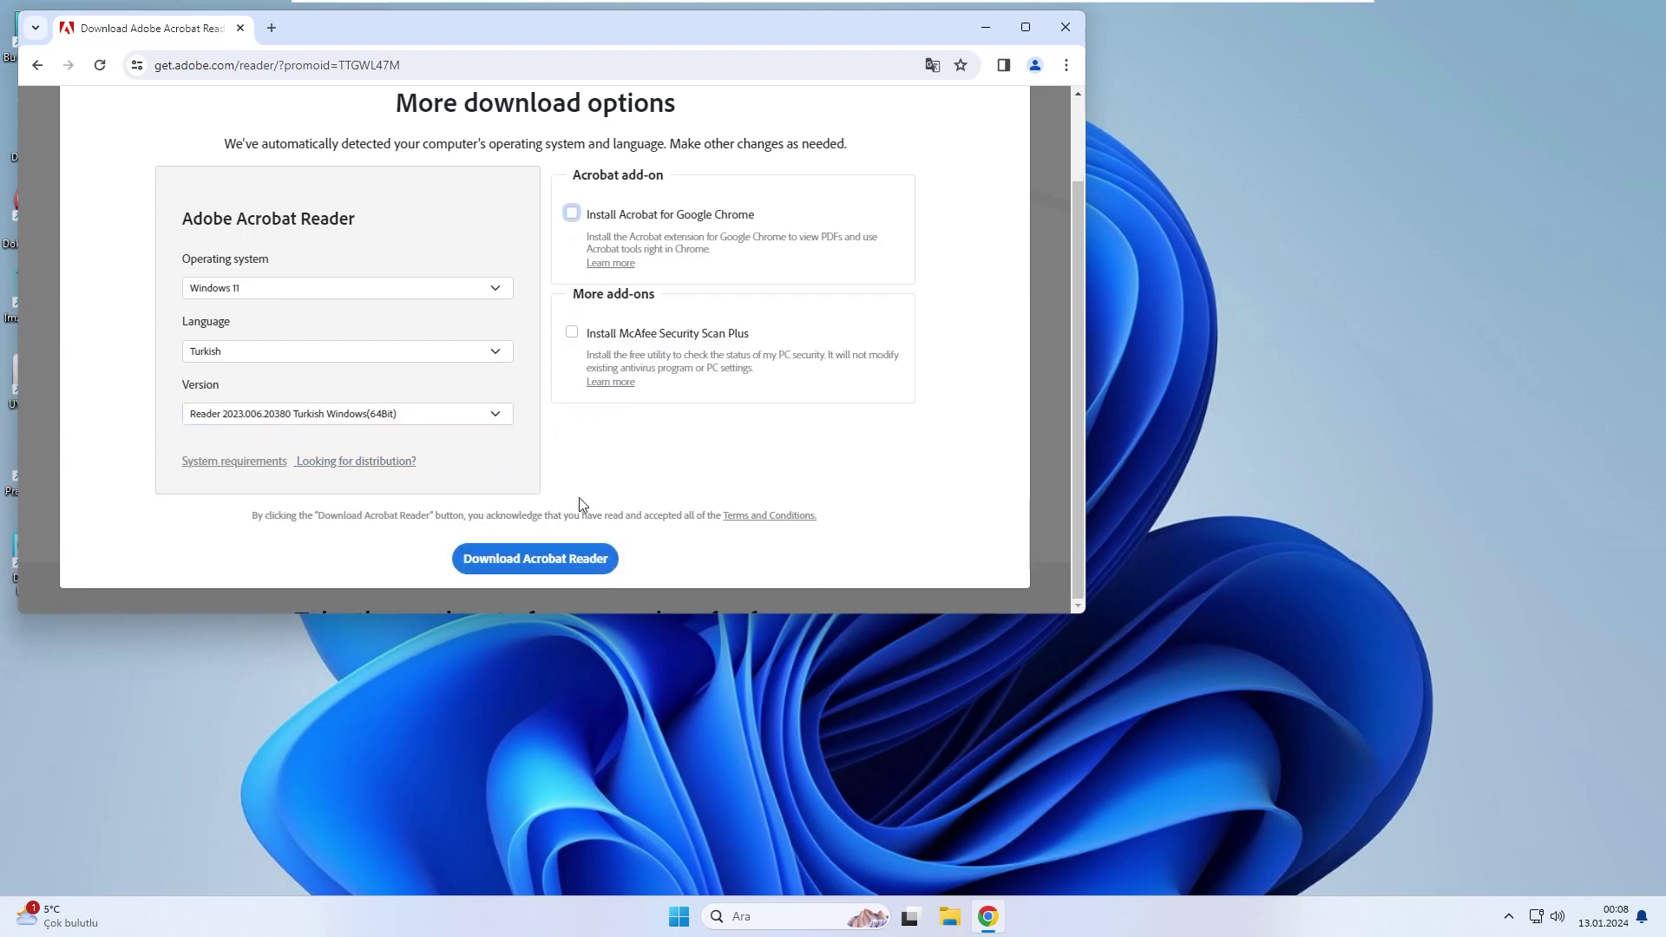
left_click(526, 573)
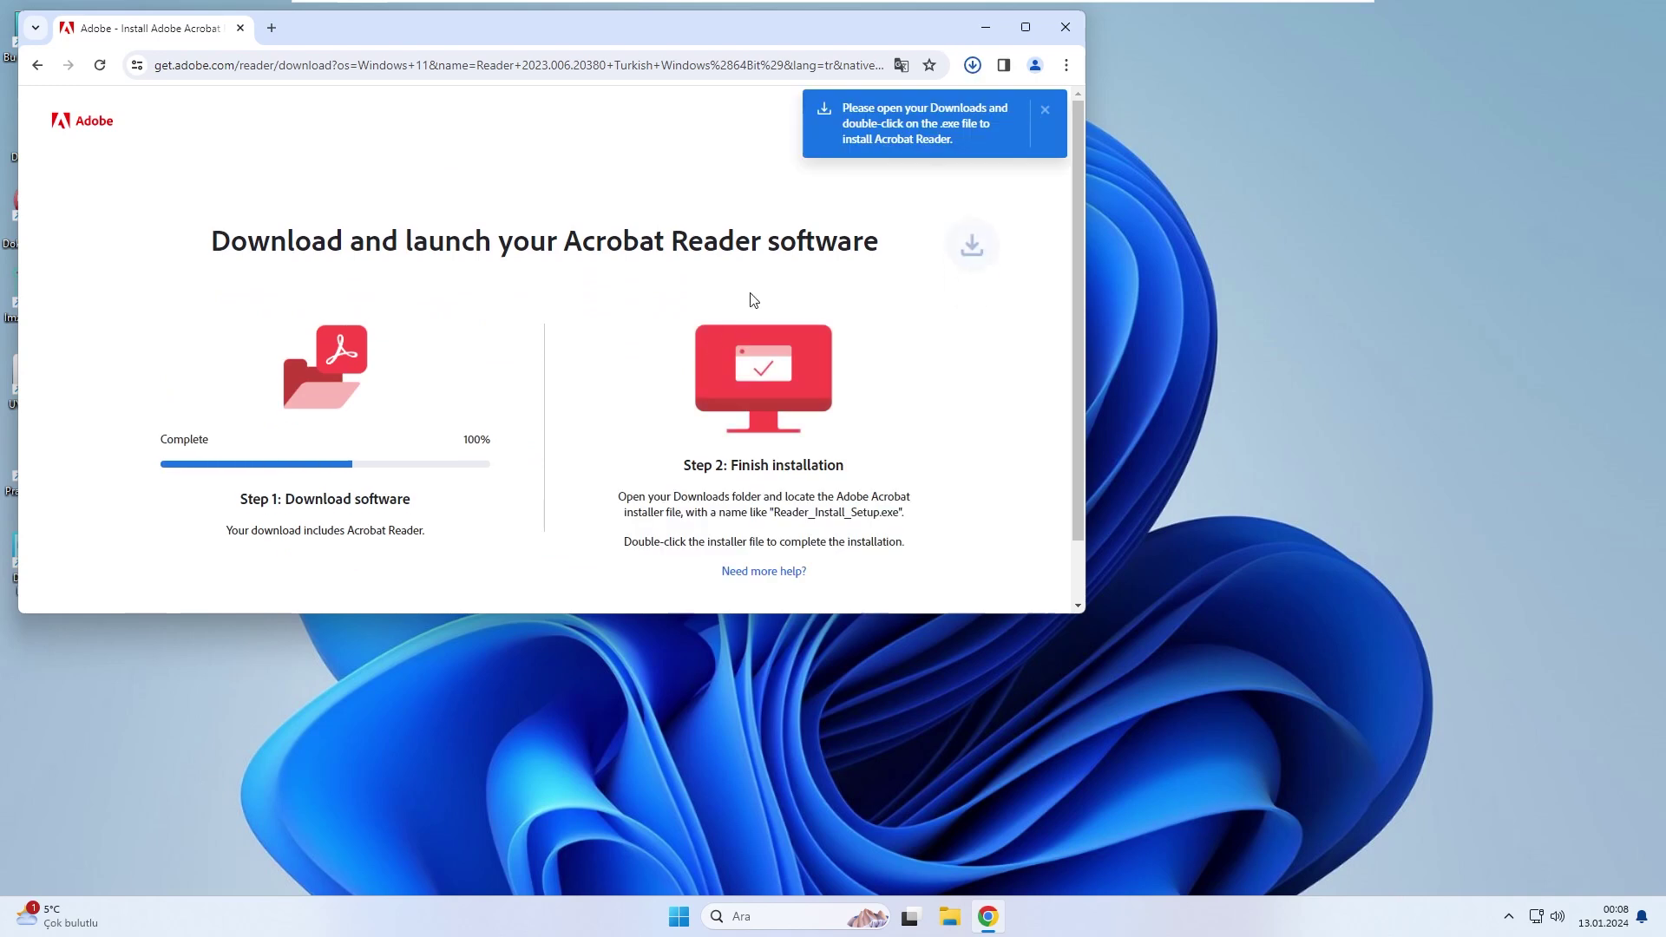
Install Acrobat Reader from Reader_Install_Setup.exe, finish without launching it, and close the thank-you page
left_click(973, 66)
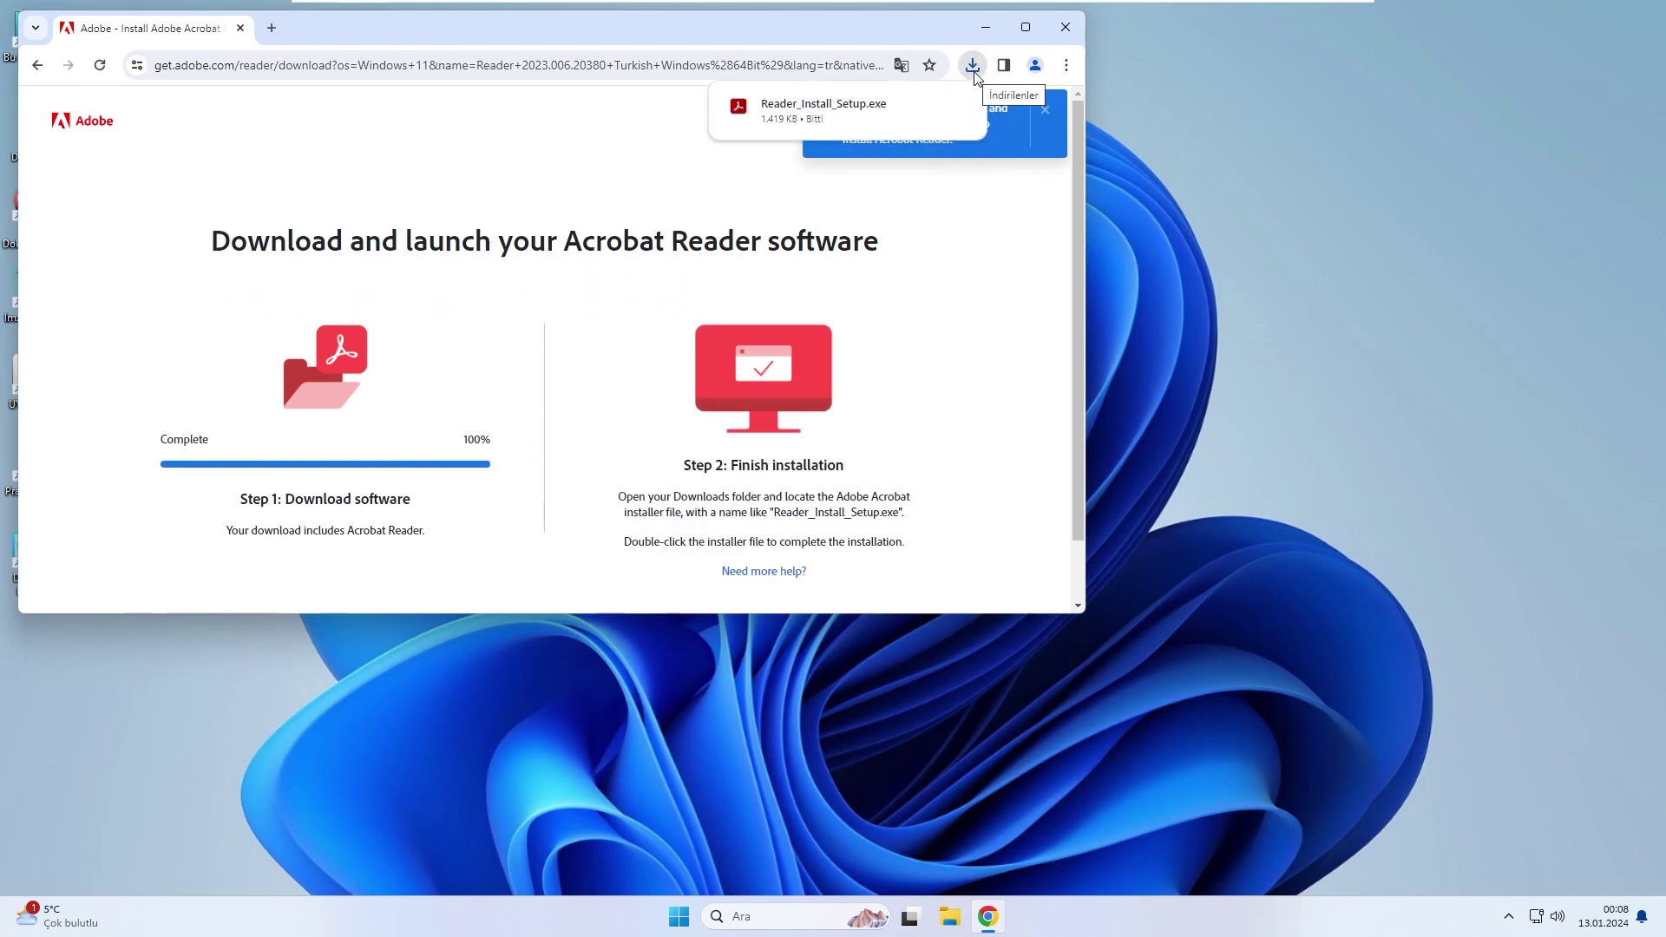
left_click(811, 108)
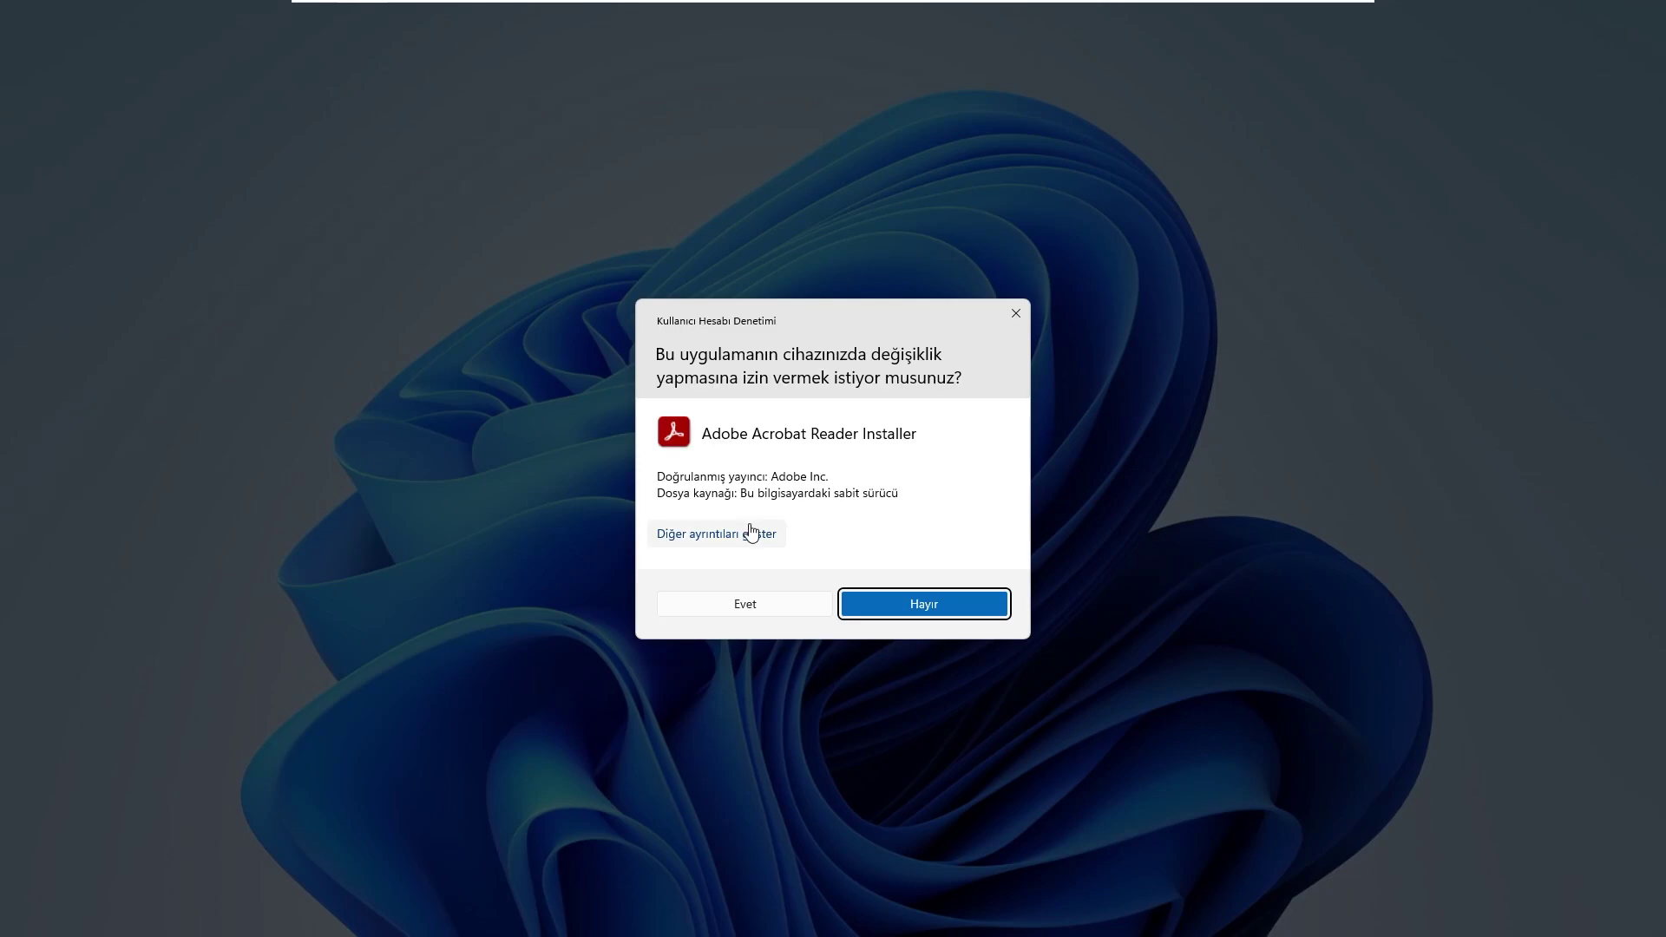
left_click(758, 605)
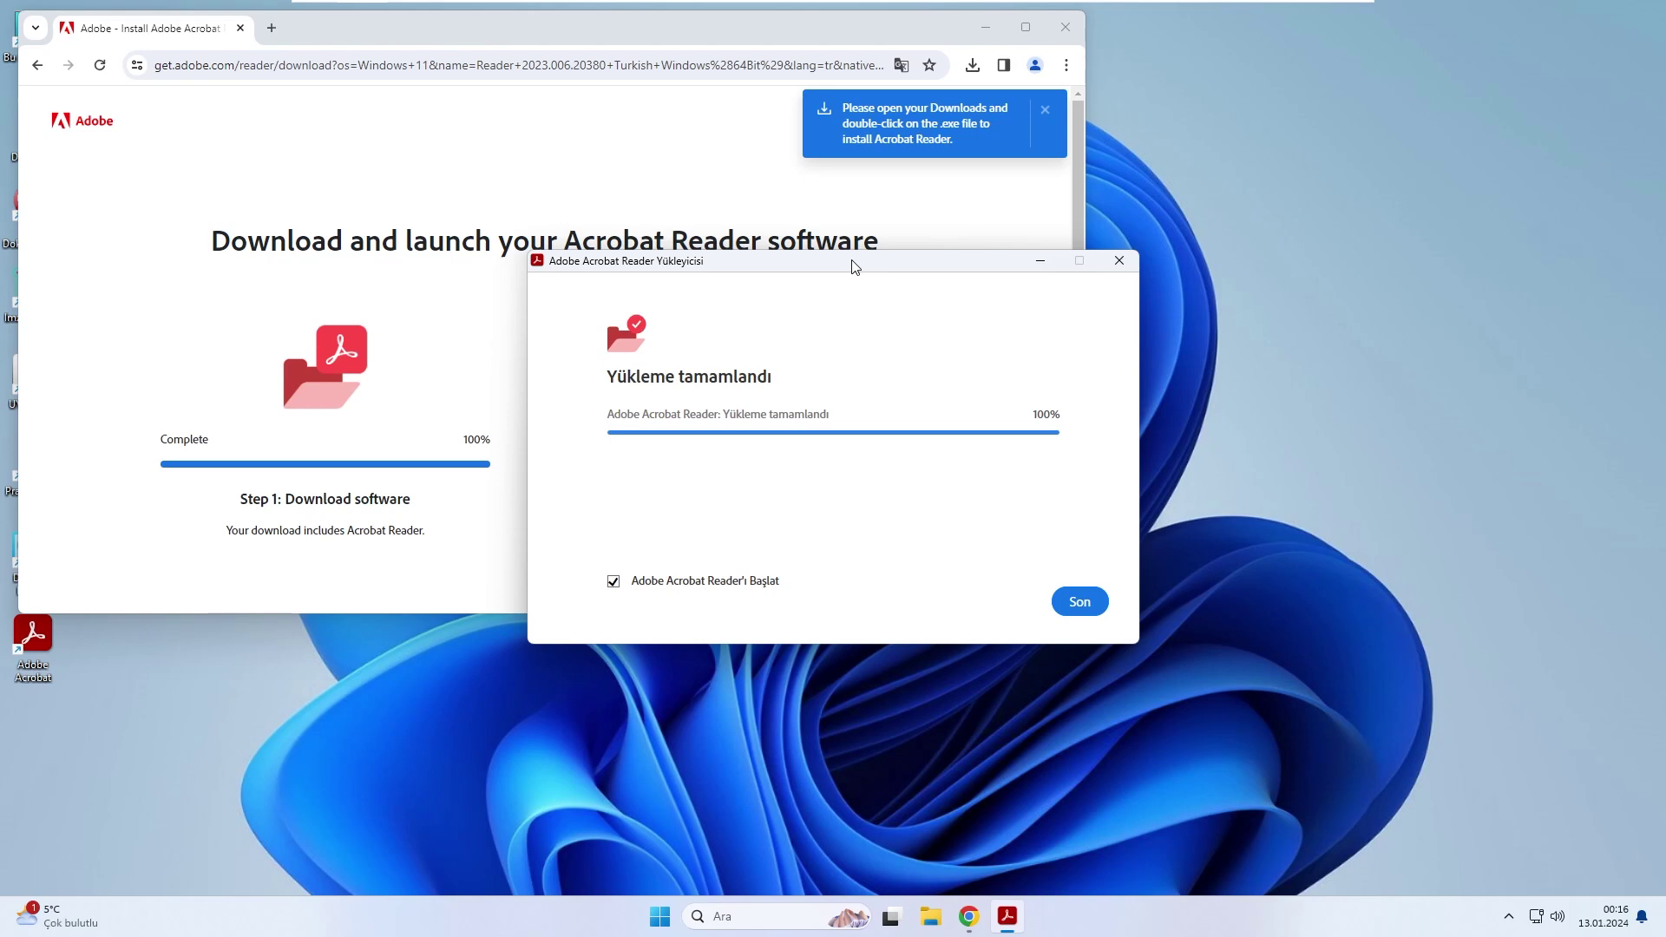
left_click(656, 586)
left_click(1067, 604)
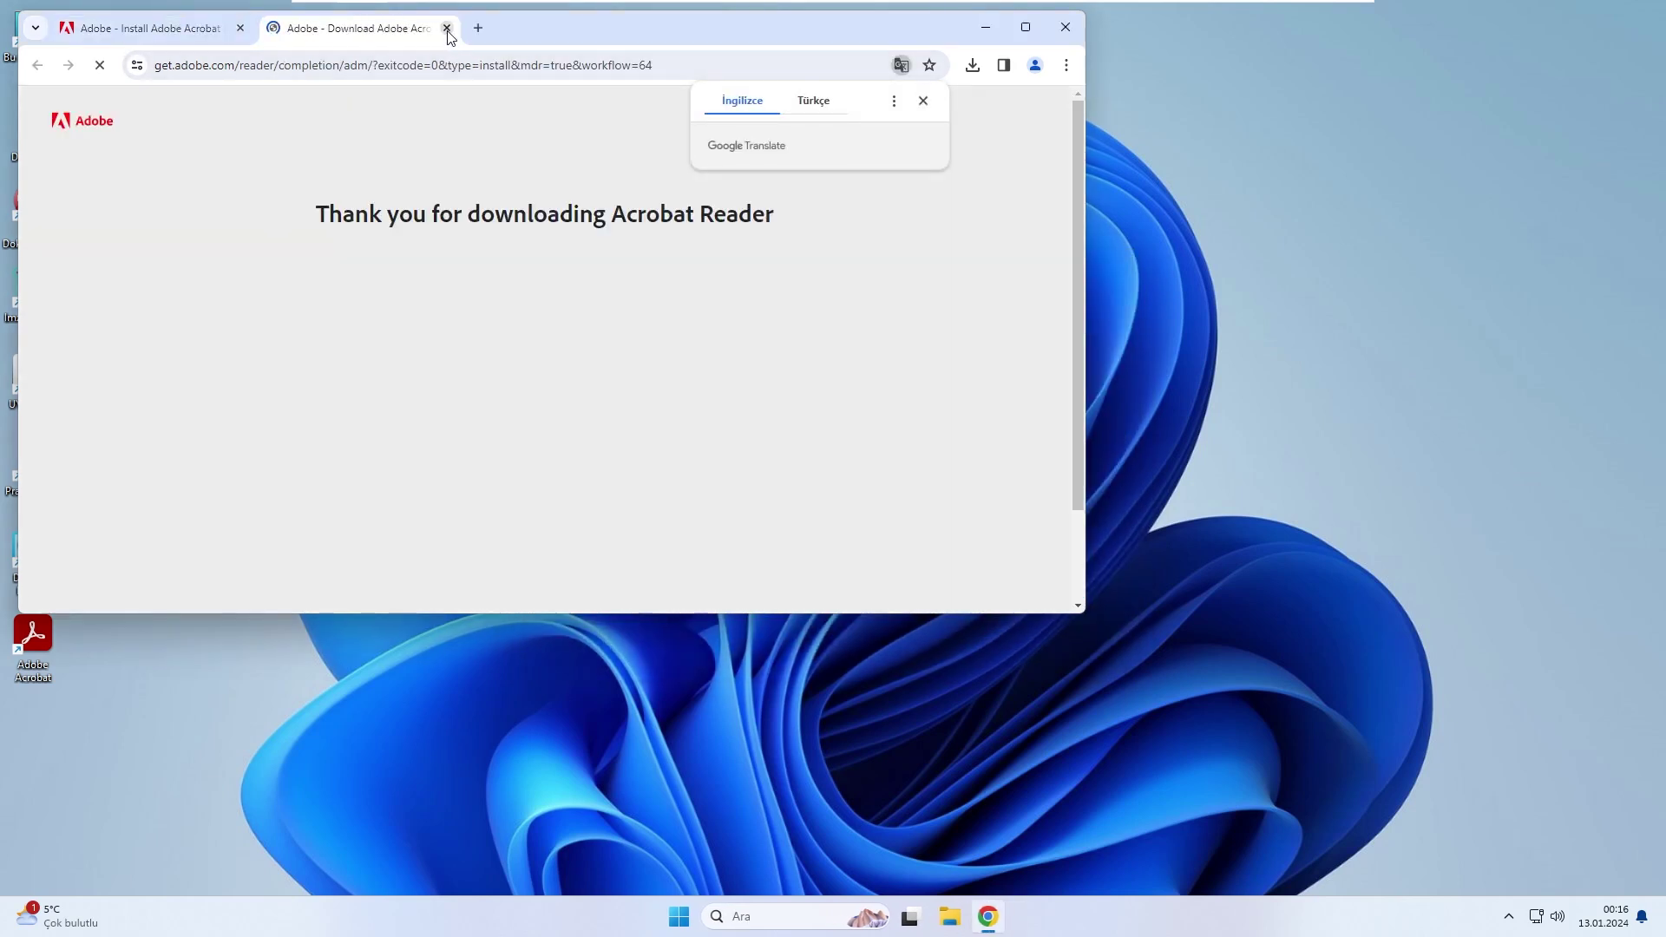
left_click(447, 28)
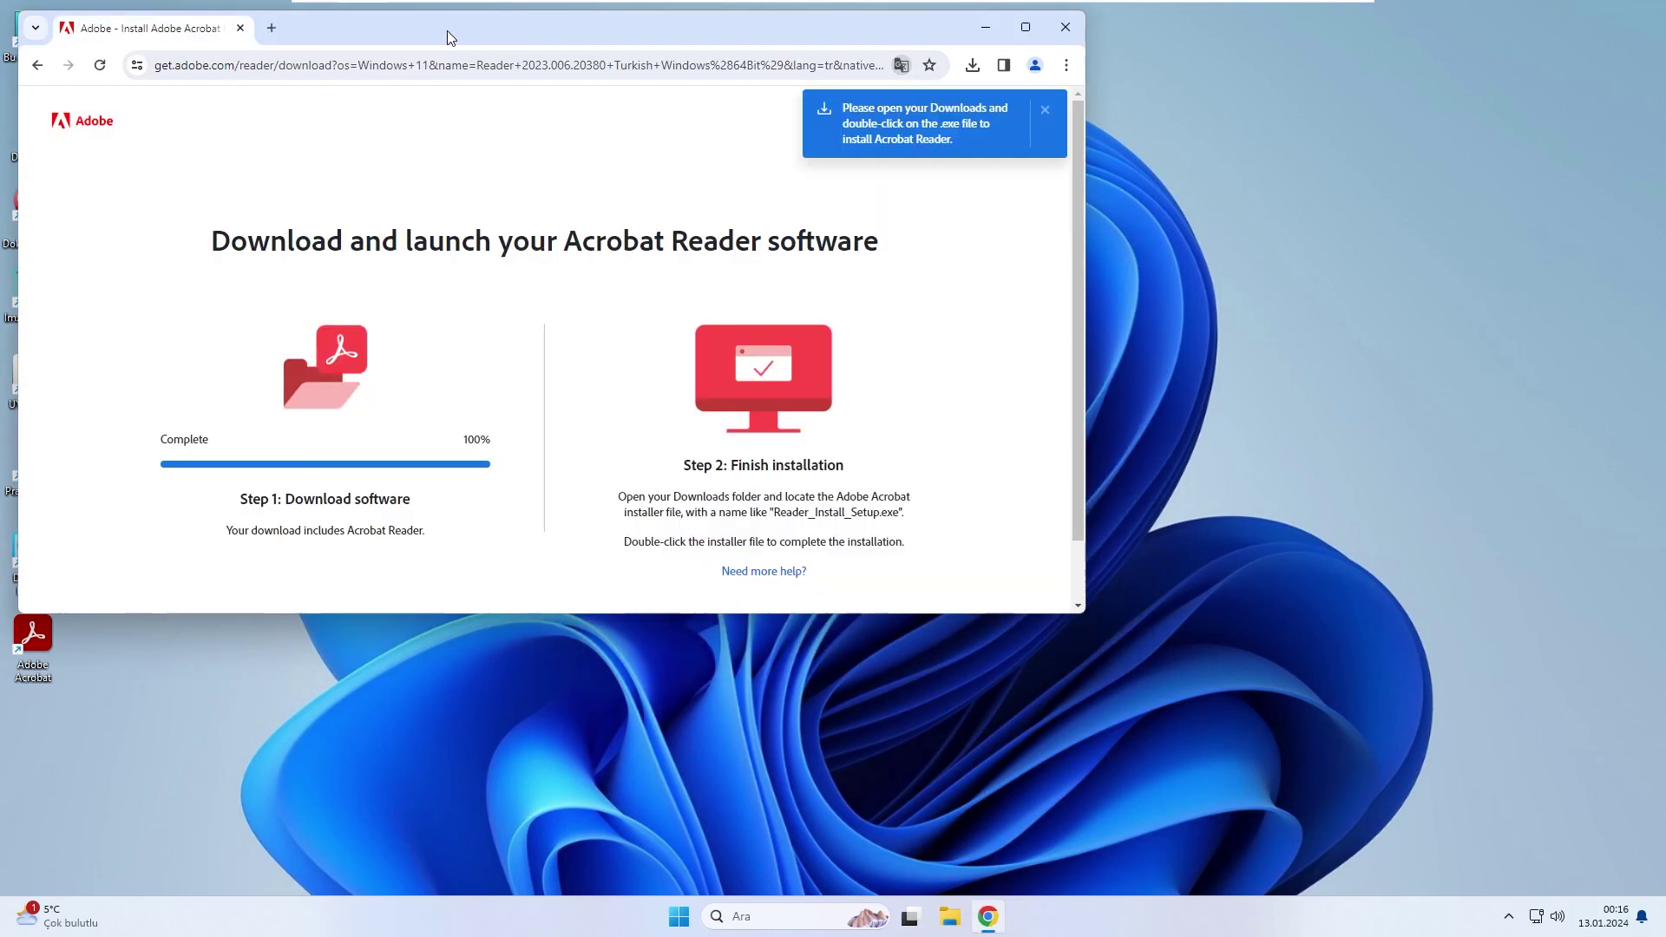
Search the web in a new tab for "türktrust kök setifikalar" and open TÜRKTRUST's "Kök Sertifikaları Kurulumu ve İptal Listeleri" page
left_click(278, 31)
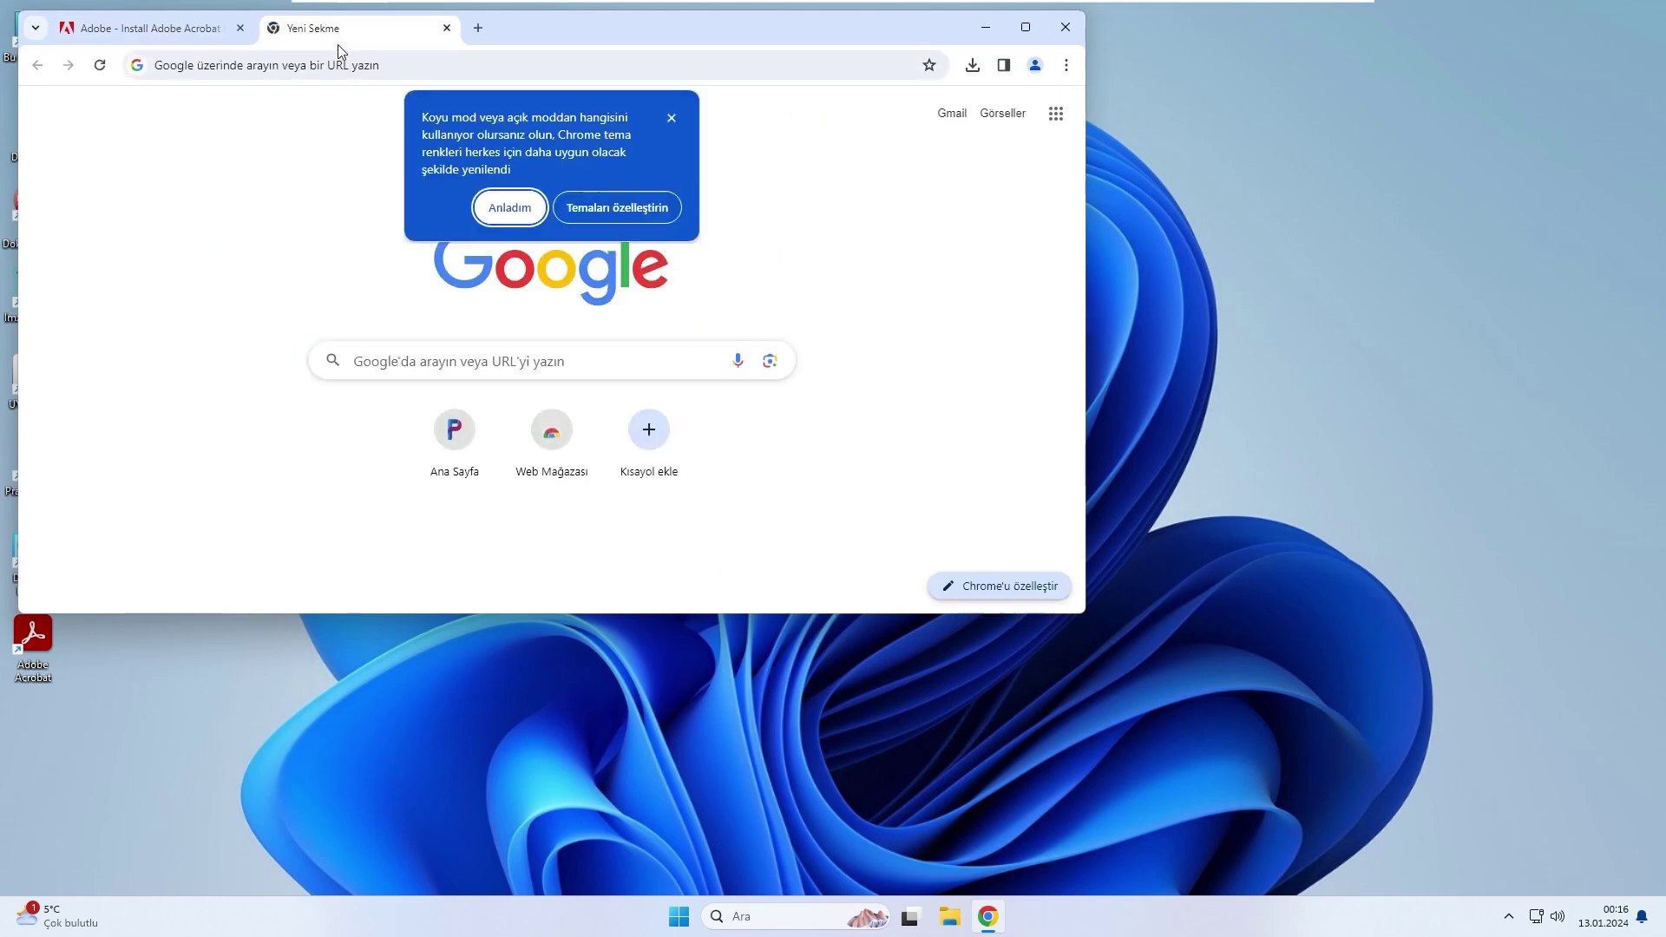
left_click(521, 207)
left_click(238, 65)
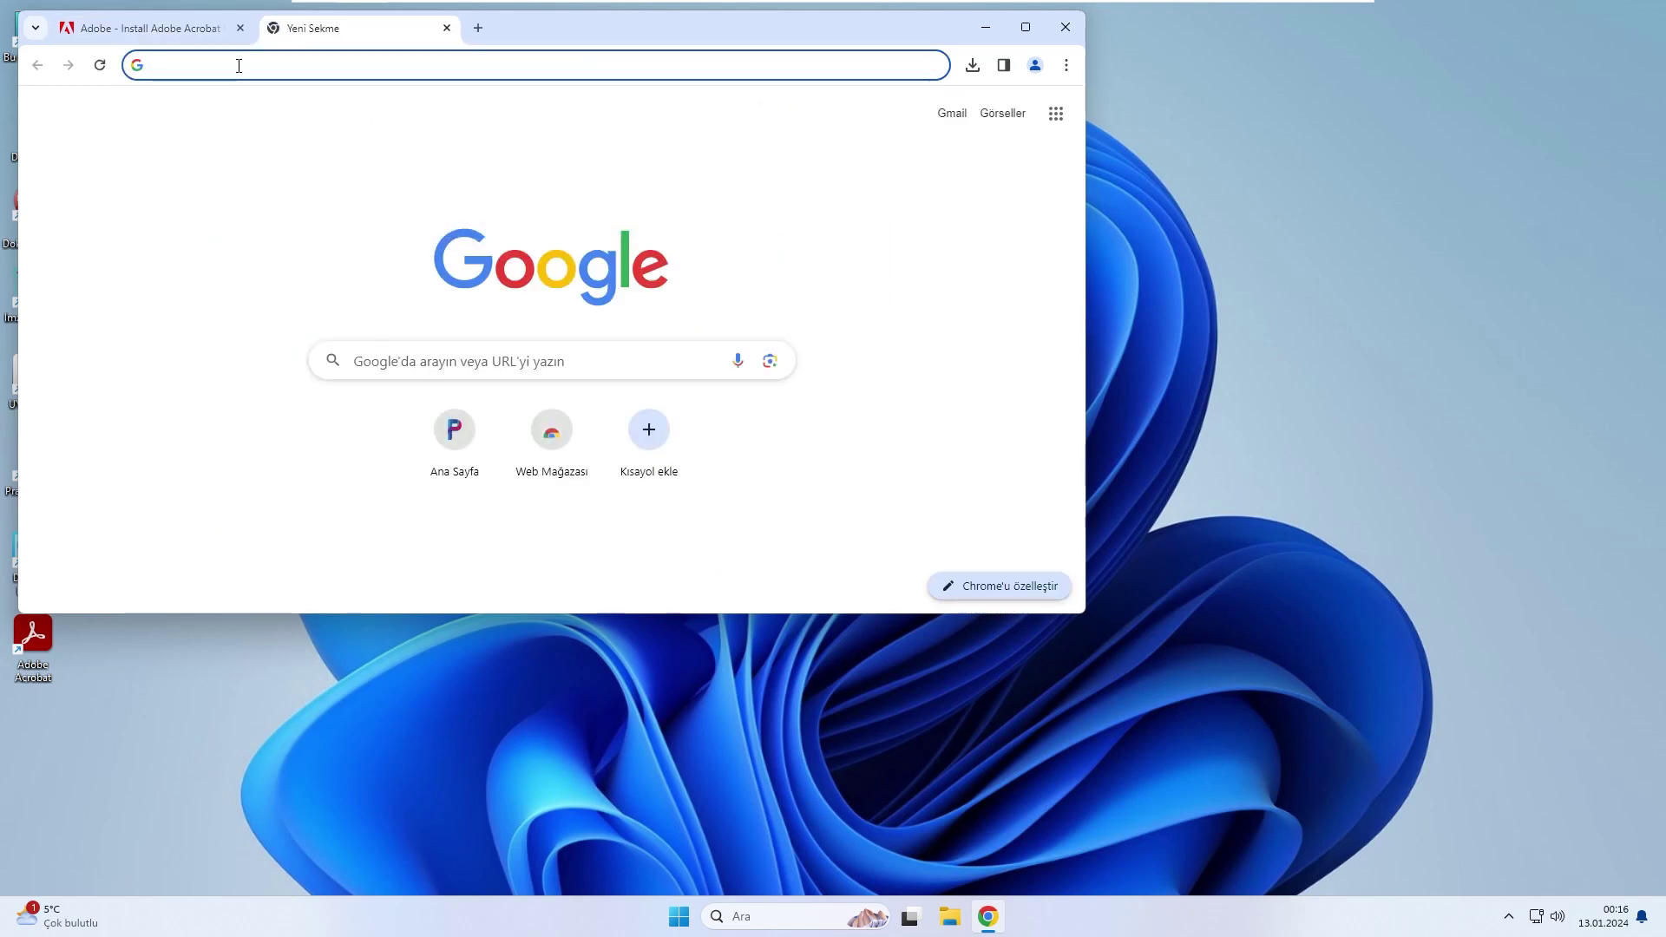
type("türktrust")
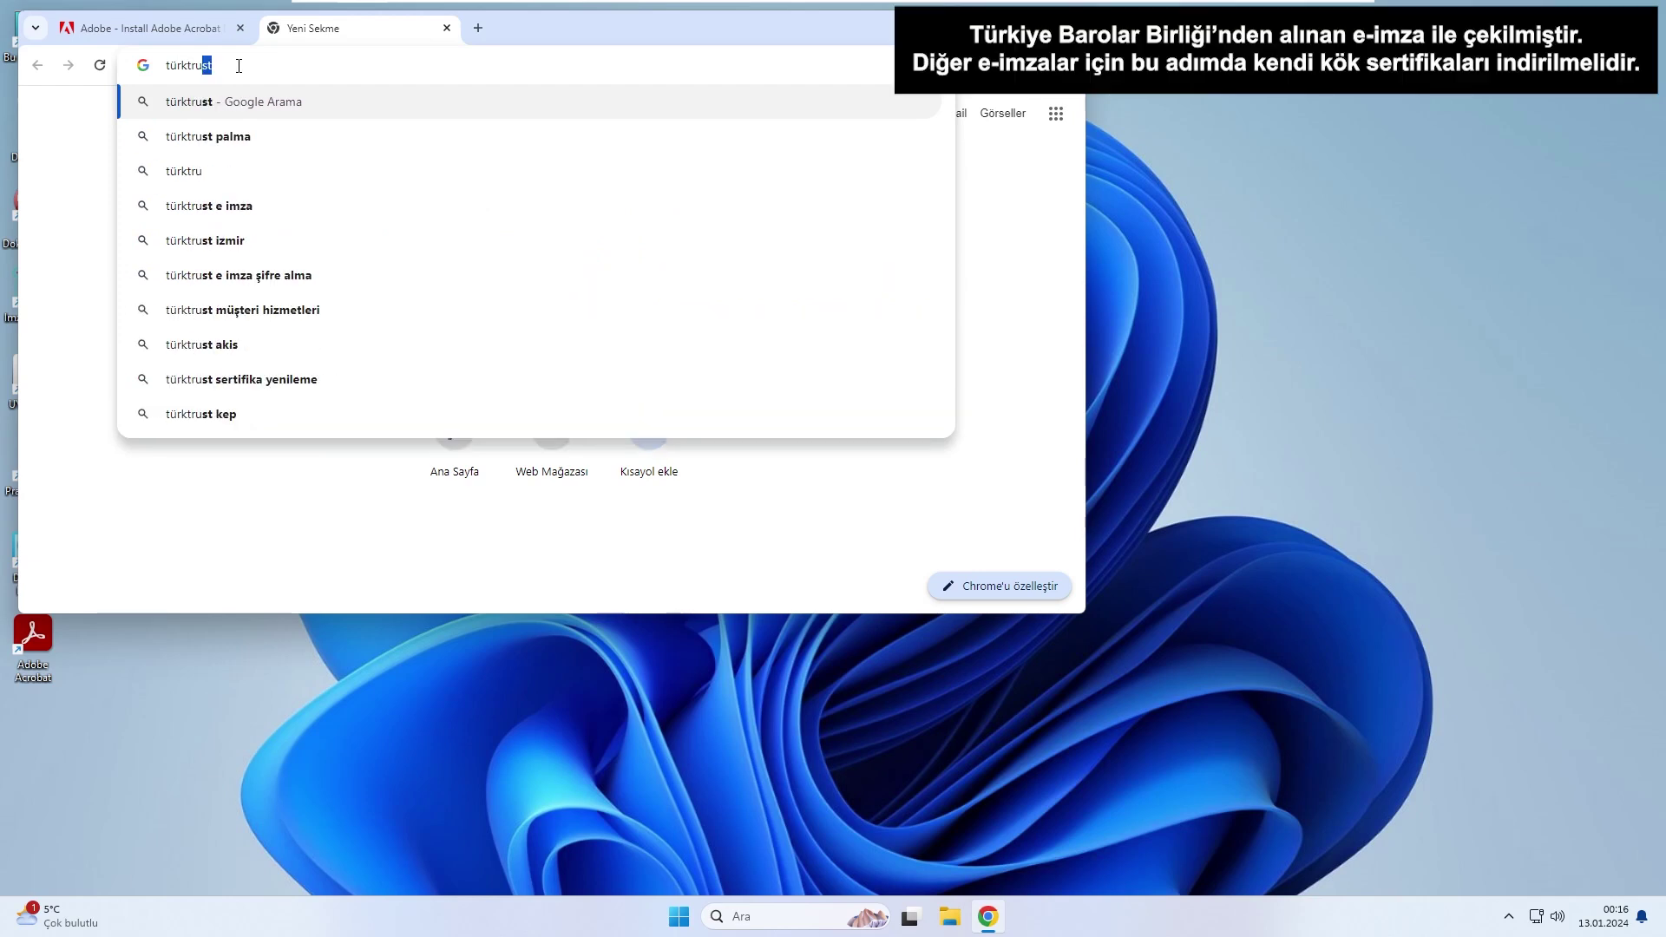
type(" kök set")
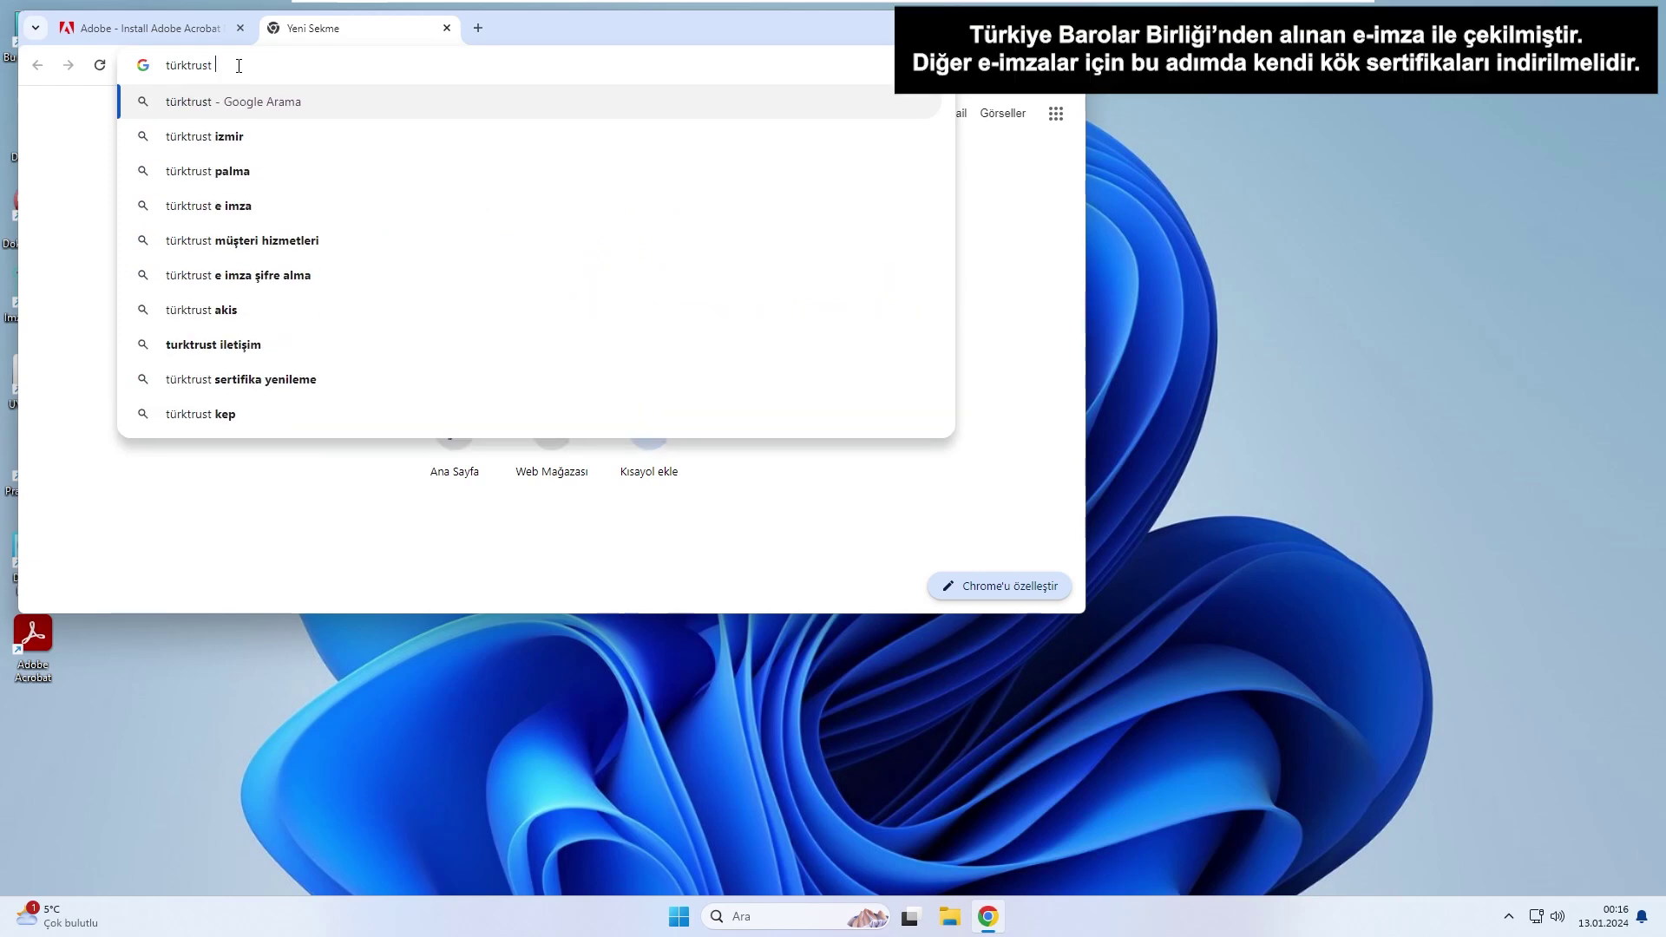
type("ifikalar")
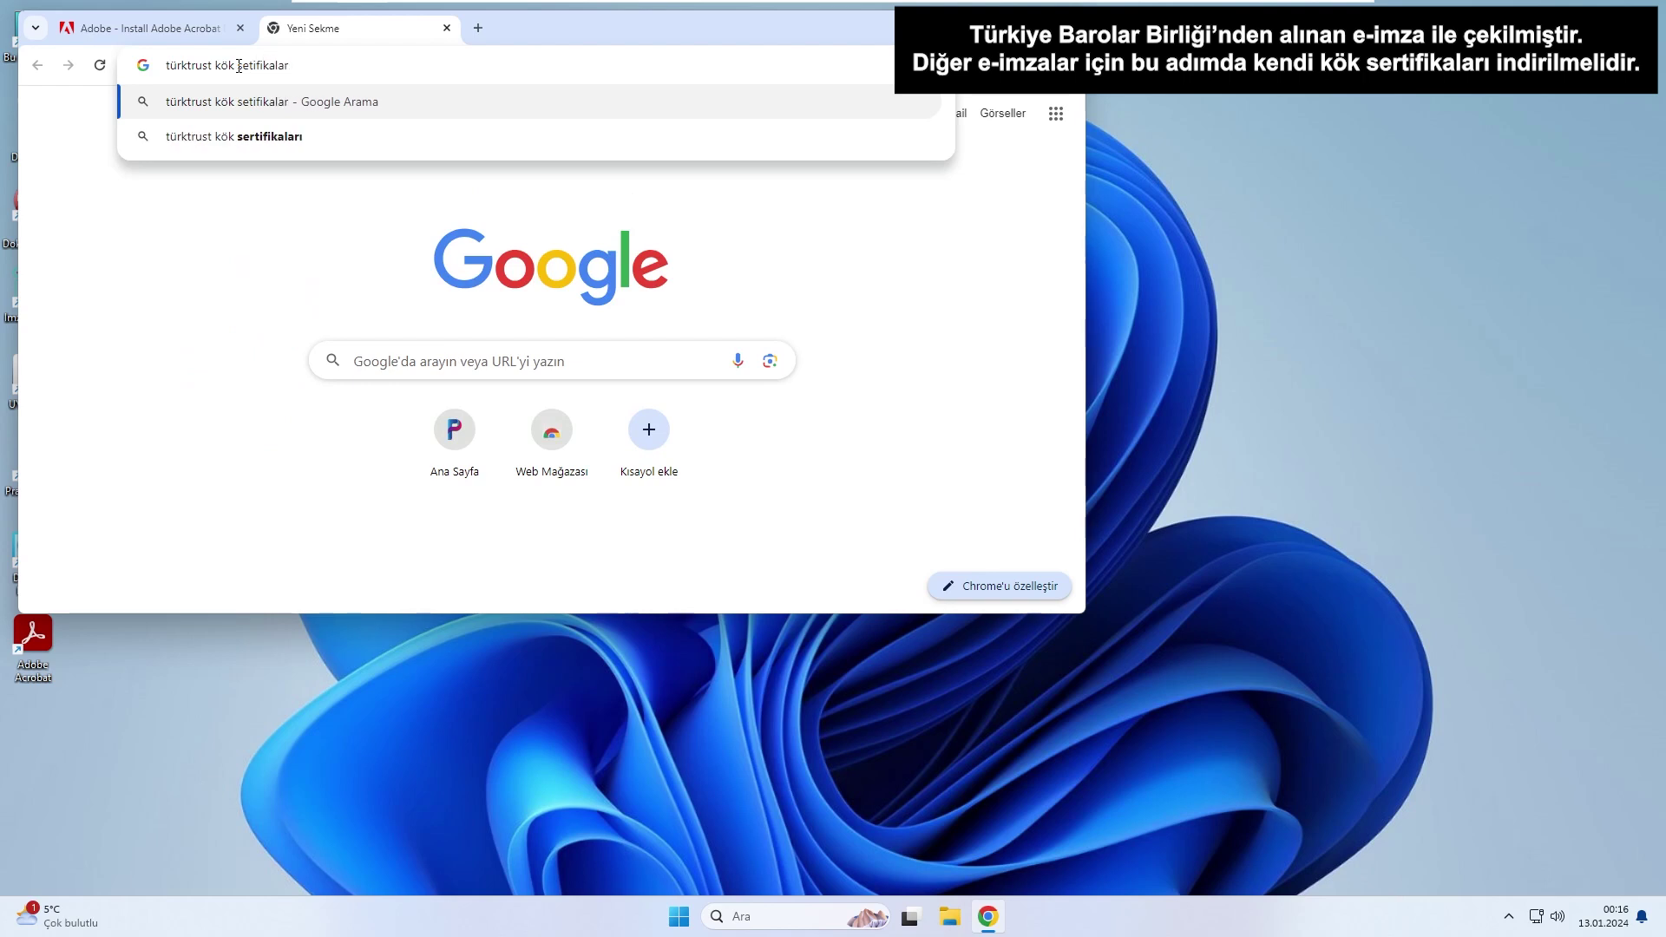
key("Return")
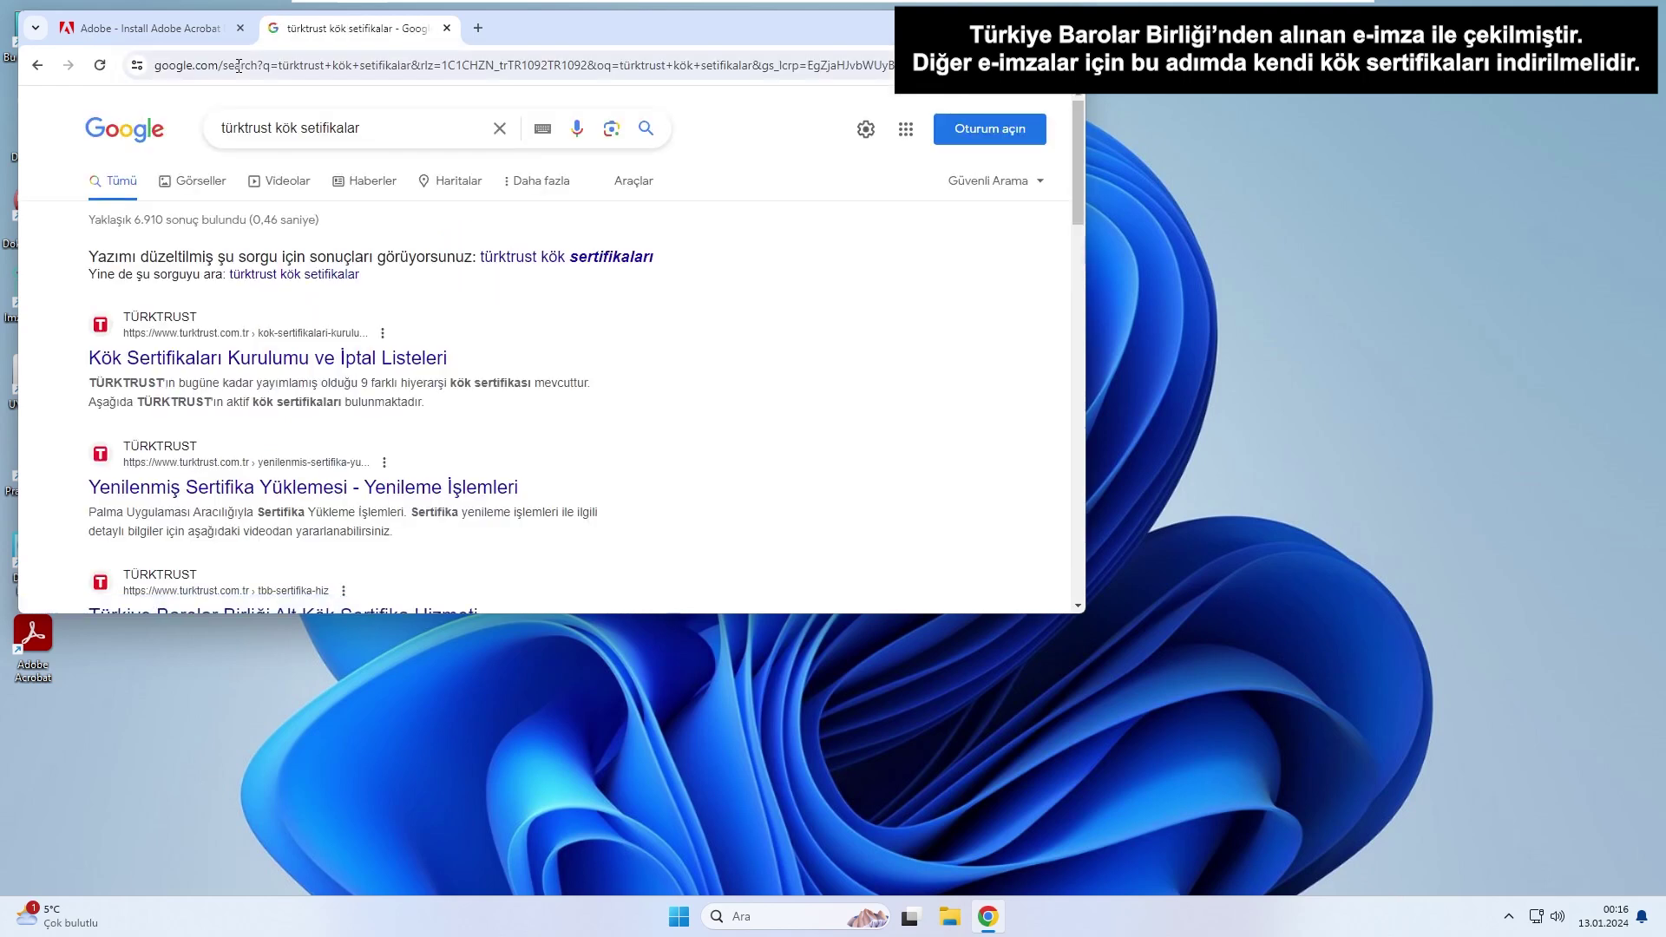
left_click(230, 365)
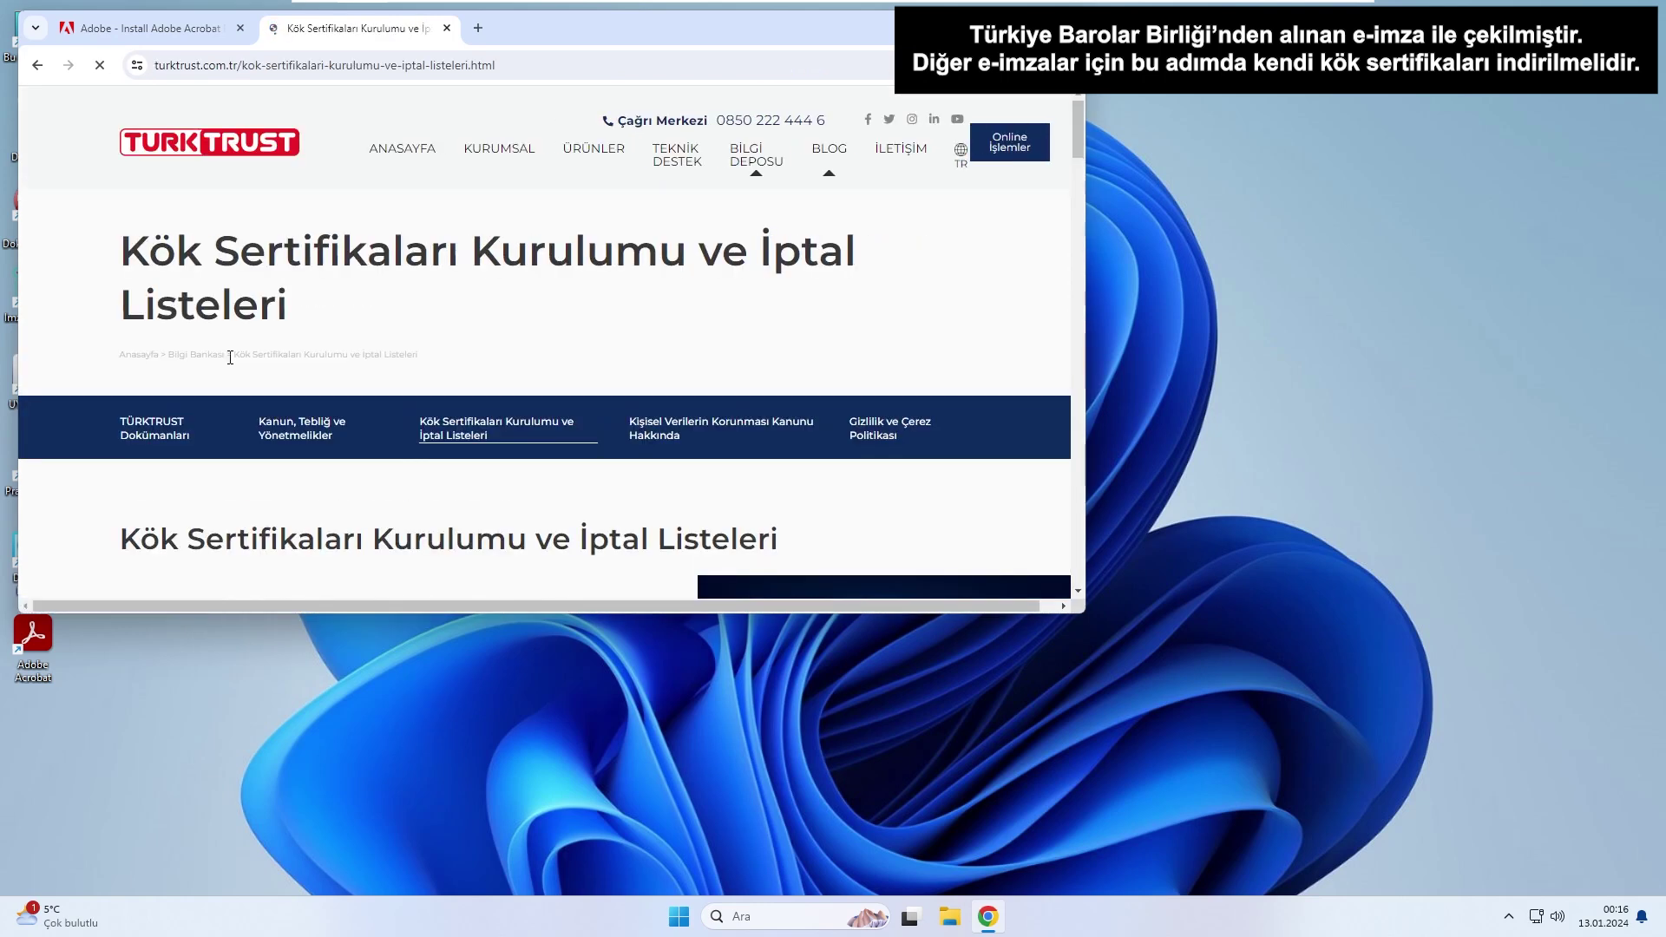
Download the Crt root files of certificates 194 and 197 (TBB - TÜRKTRUST) from the H7 active root hierarchy table
scroll(346, 332, "down", 9)
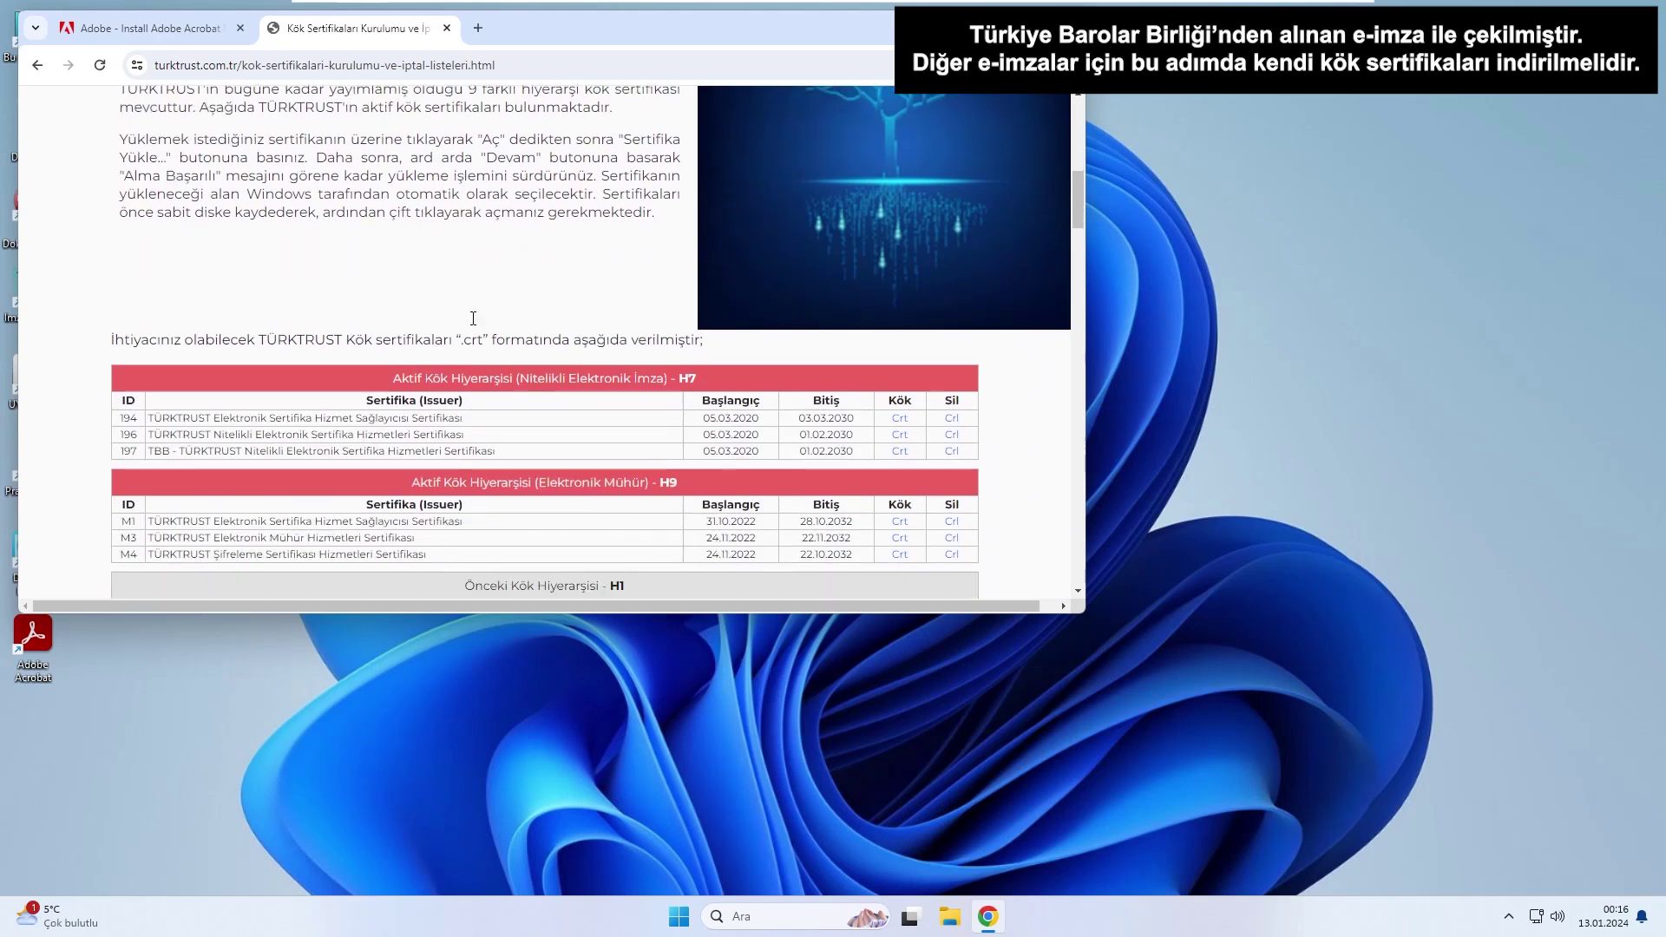
left_click_drag(149, 272, 485, 280)
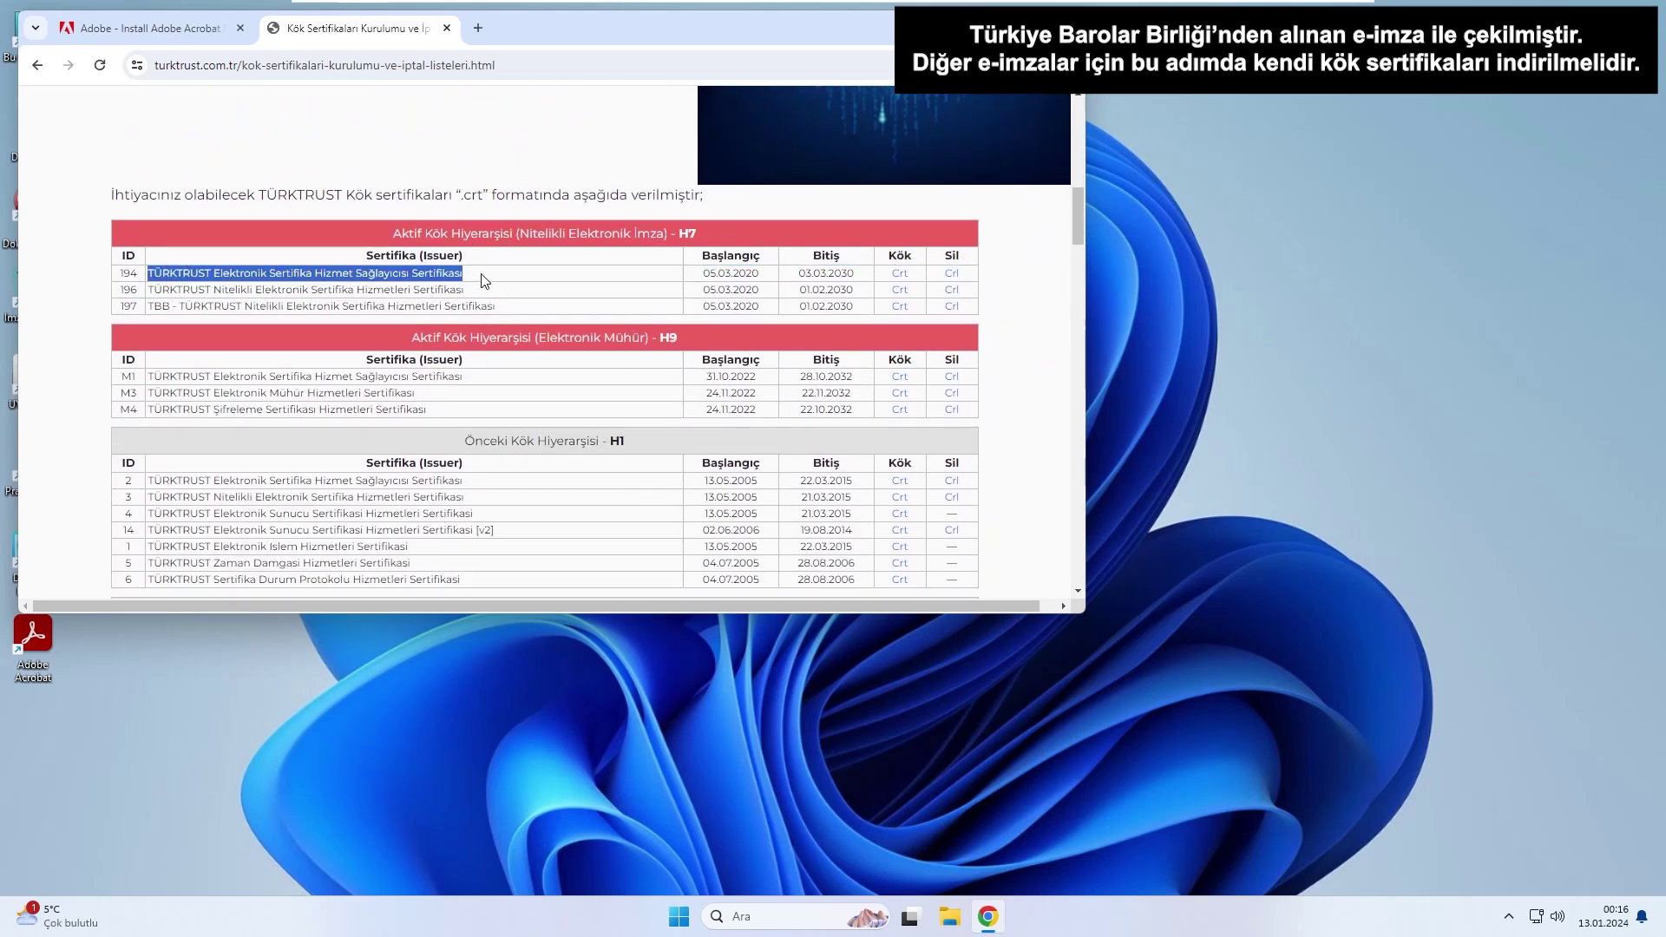
left_click(902, 276)
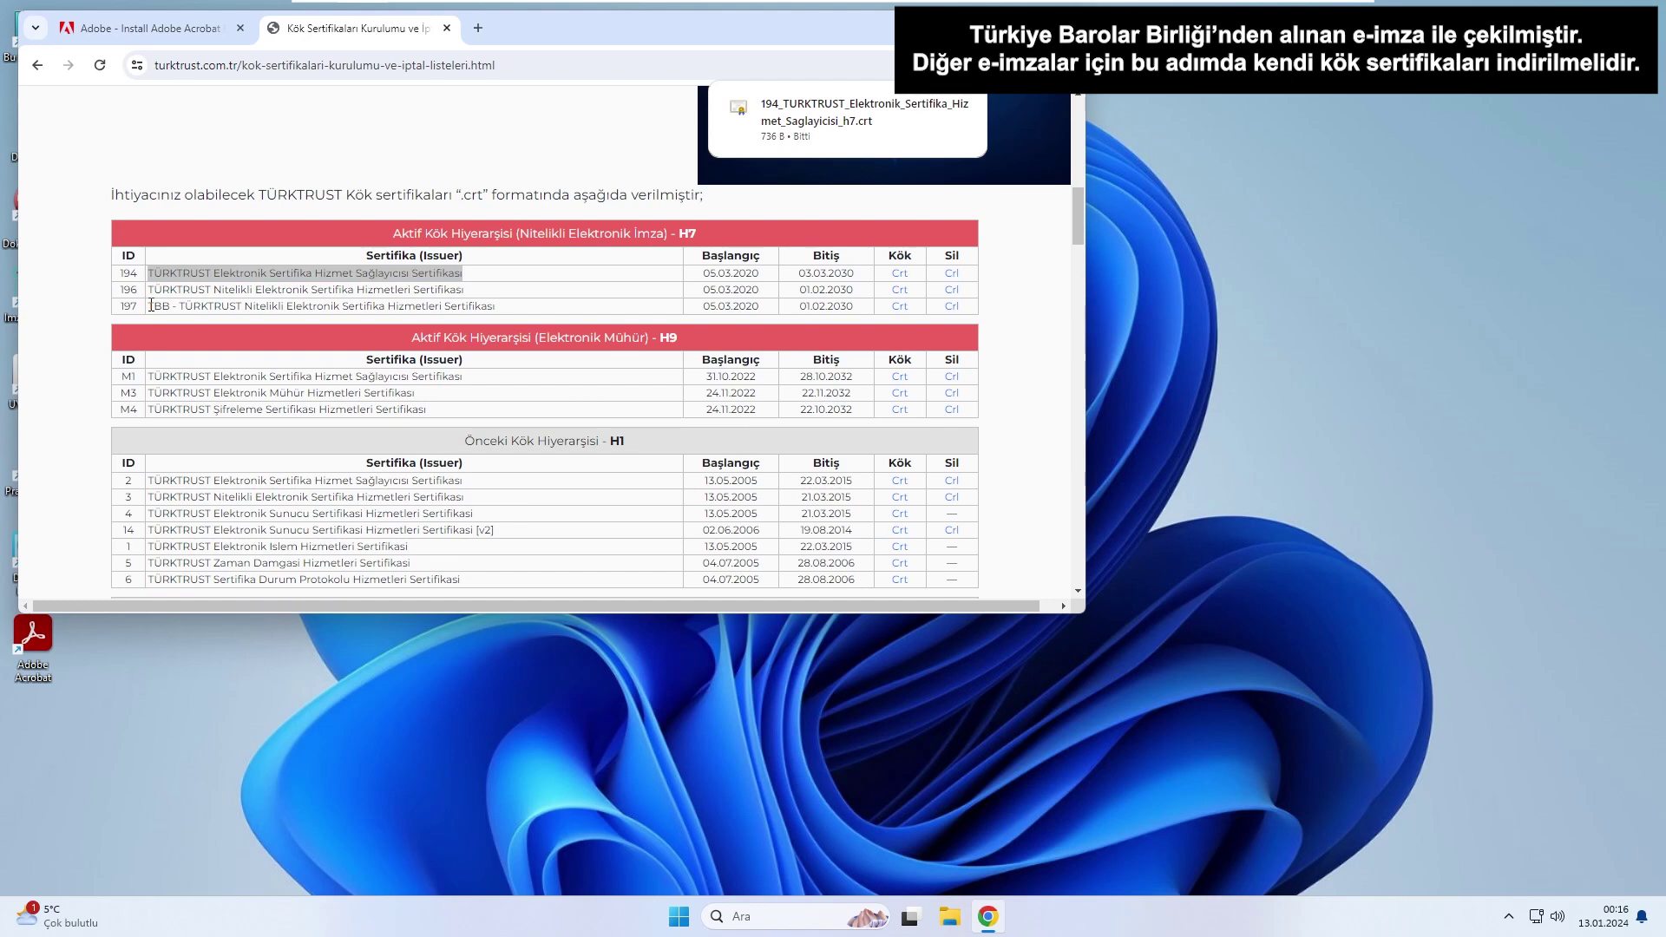
left_click_drag(151, 305, 505, 309)
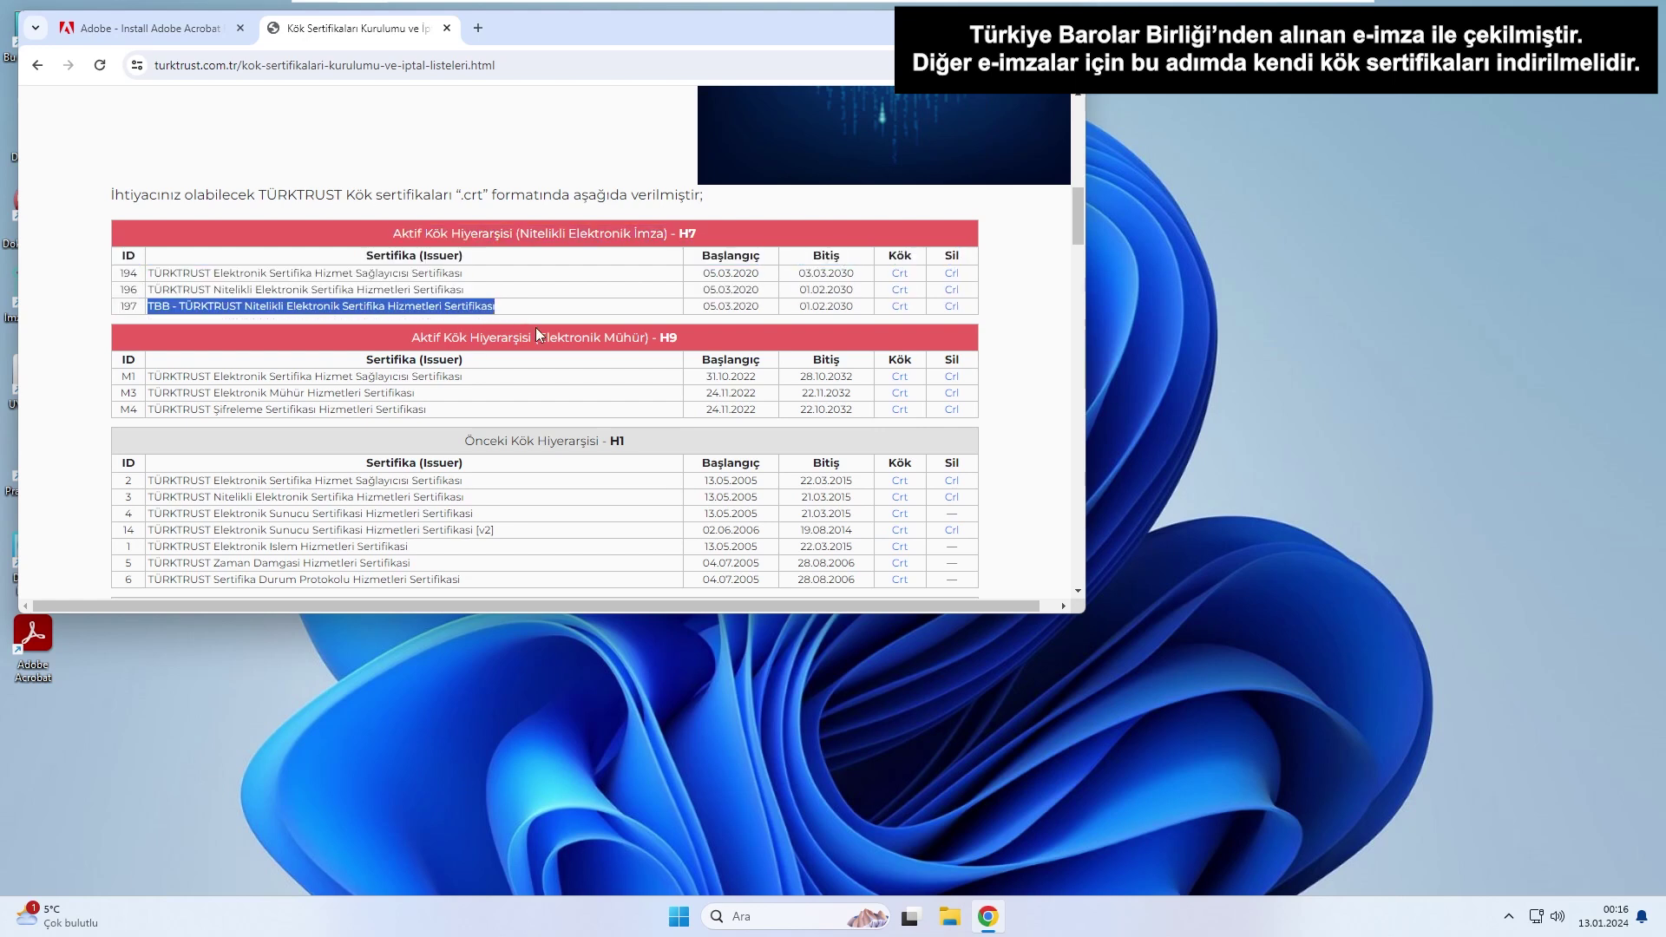
left_click(900, 307)
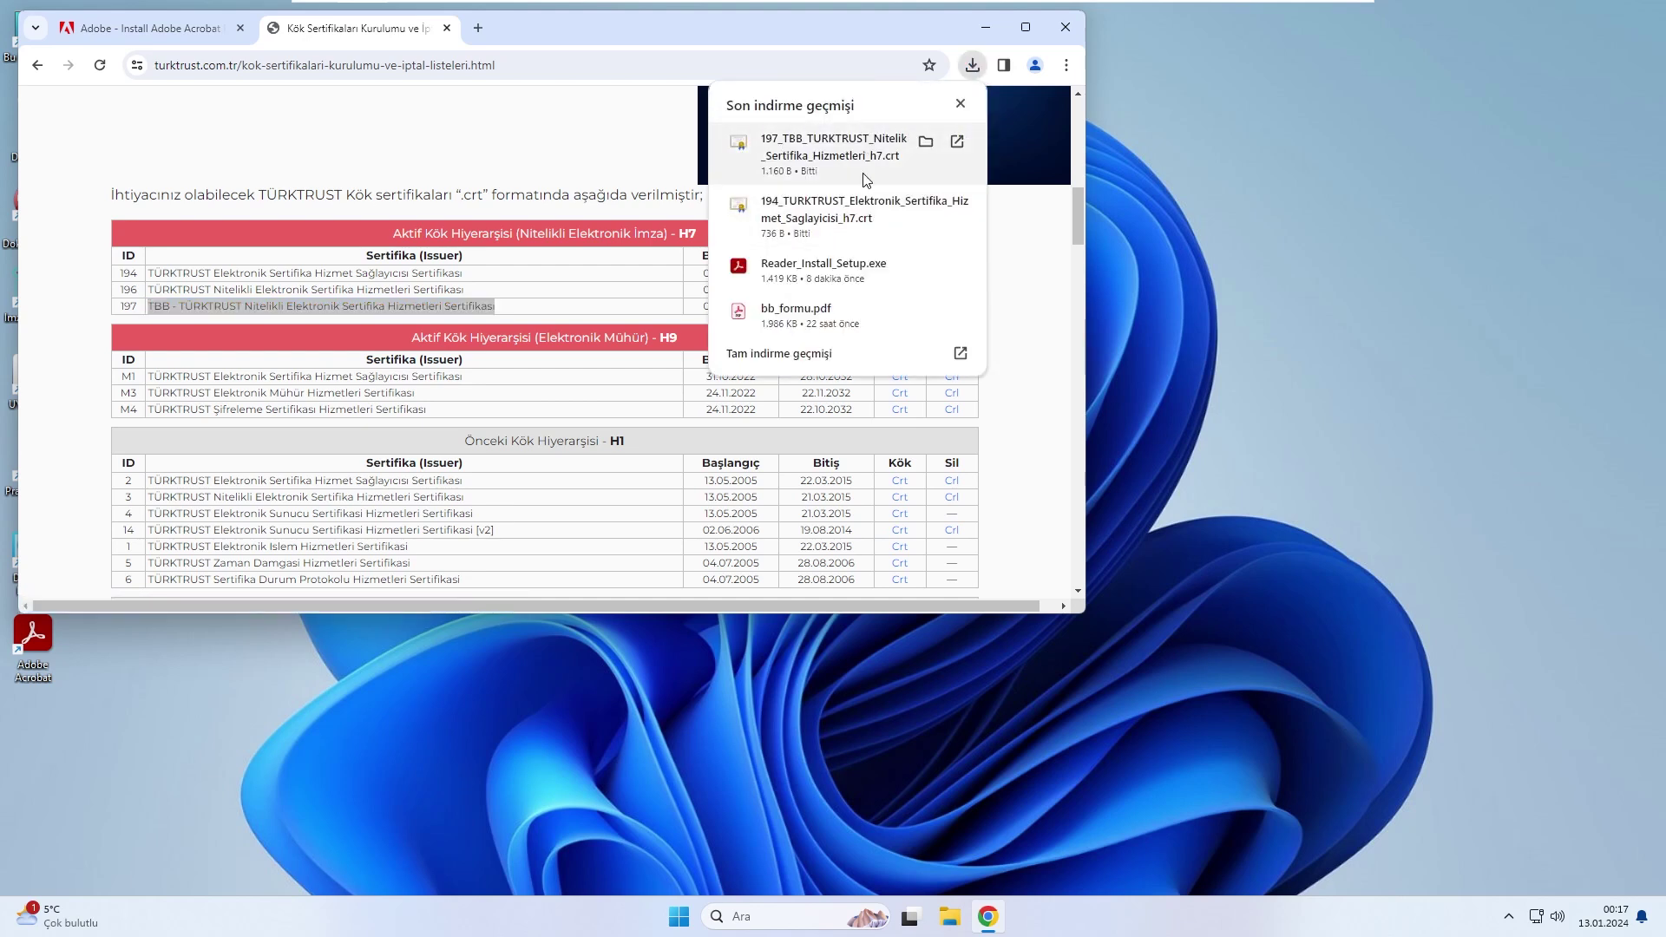
Dismiss the recent downloads list, then close the TÜRKTRUST page and the browser
mouse_move(885, 144)
left_click(585, 130)
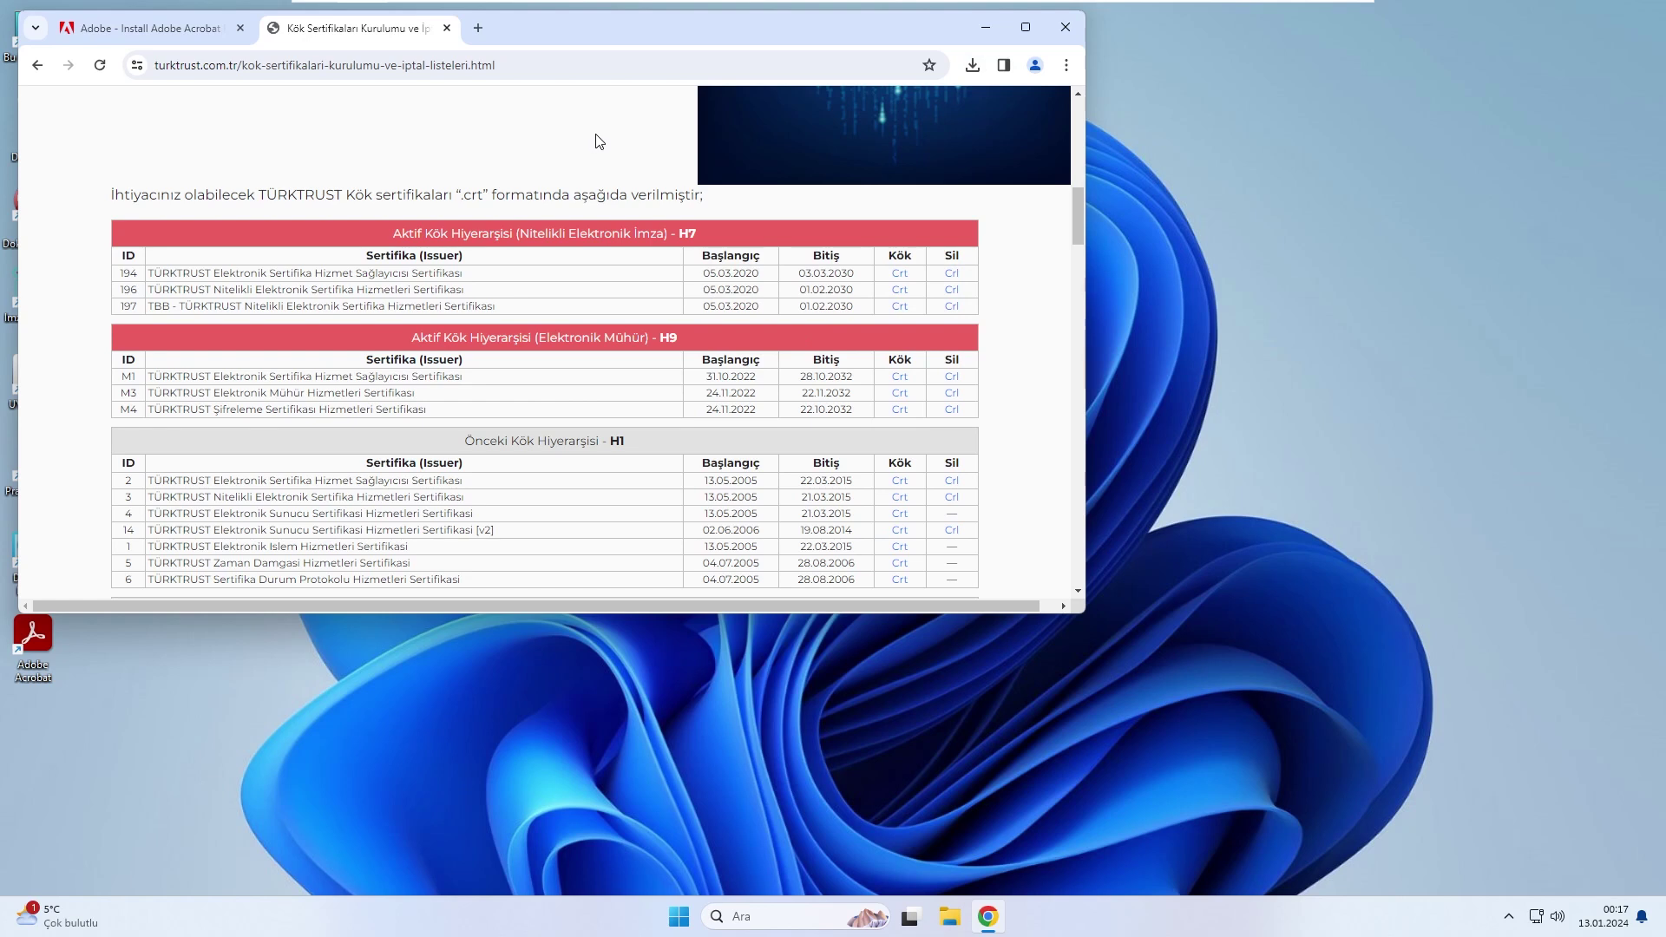
left_click(447, 28)
left_click(1076, 28)
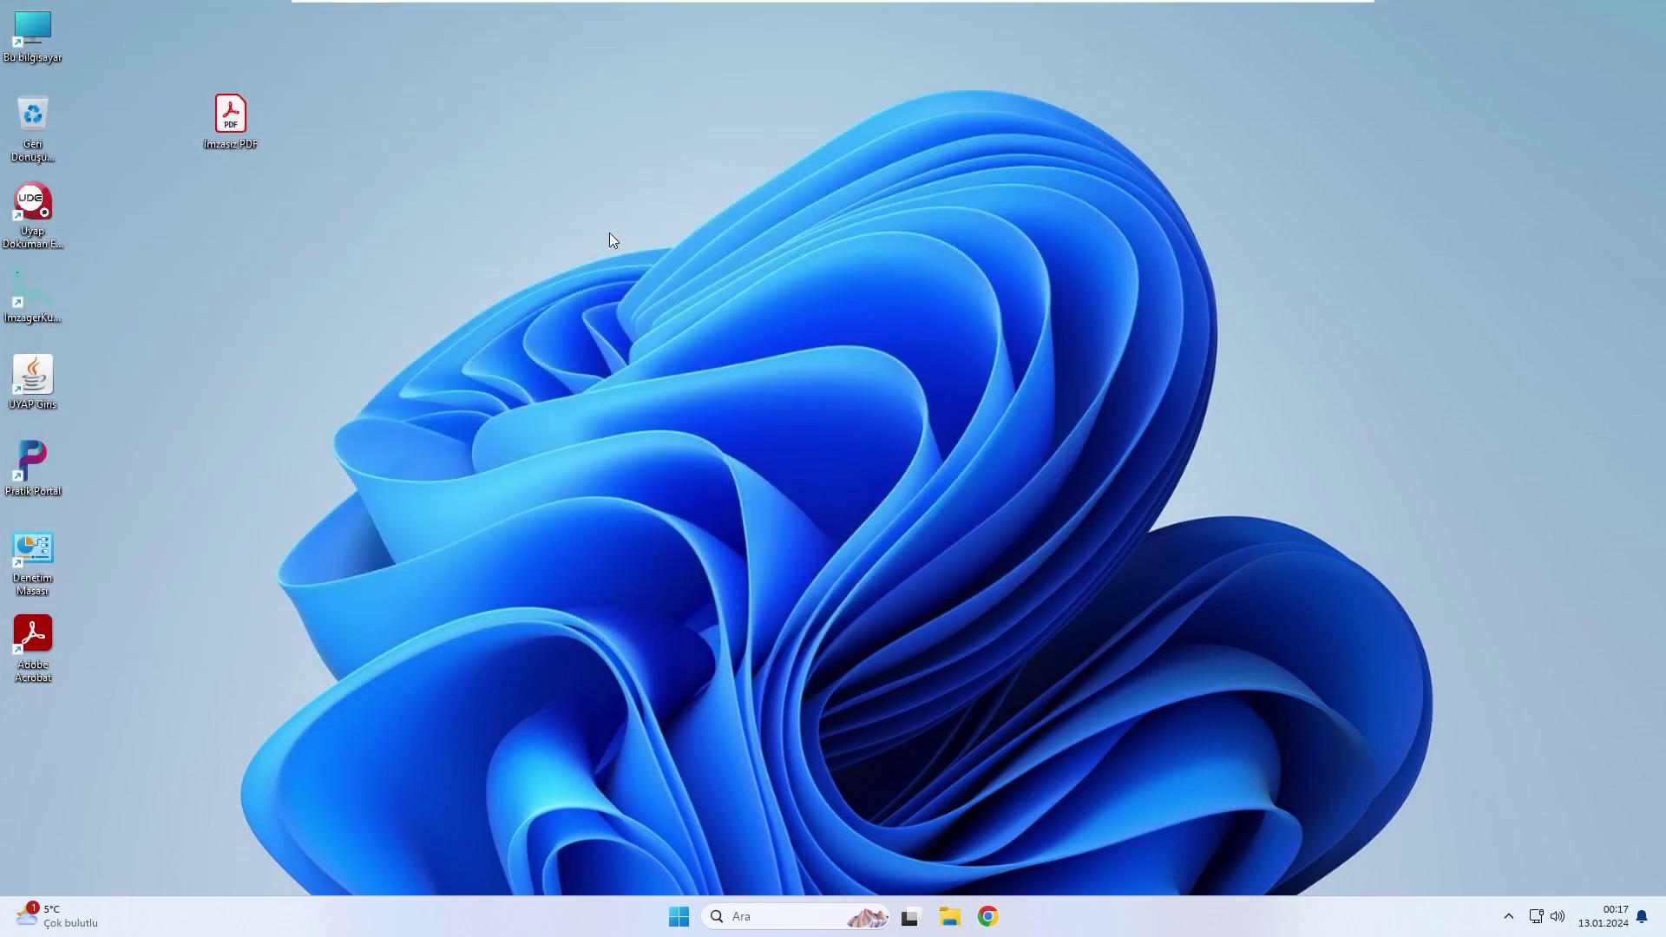
Open Adobe Acrobat and disable Protected Mode at startup in the Güvenlik (Gelişmiş) preferences, accepting the warning
double_click(35, 636)
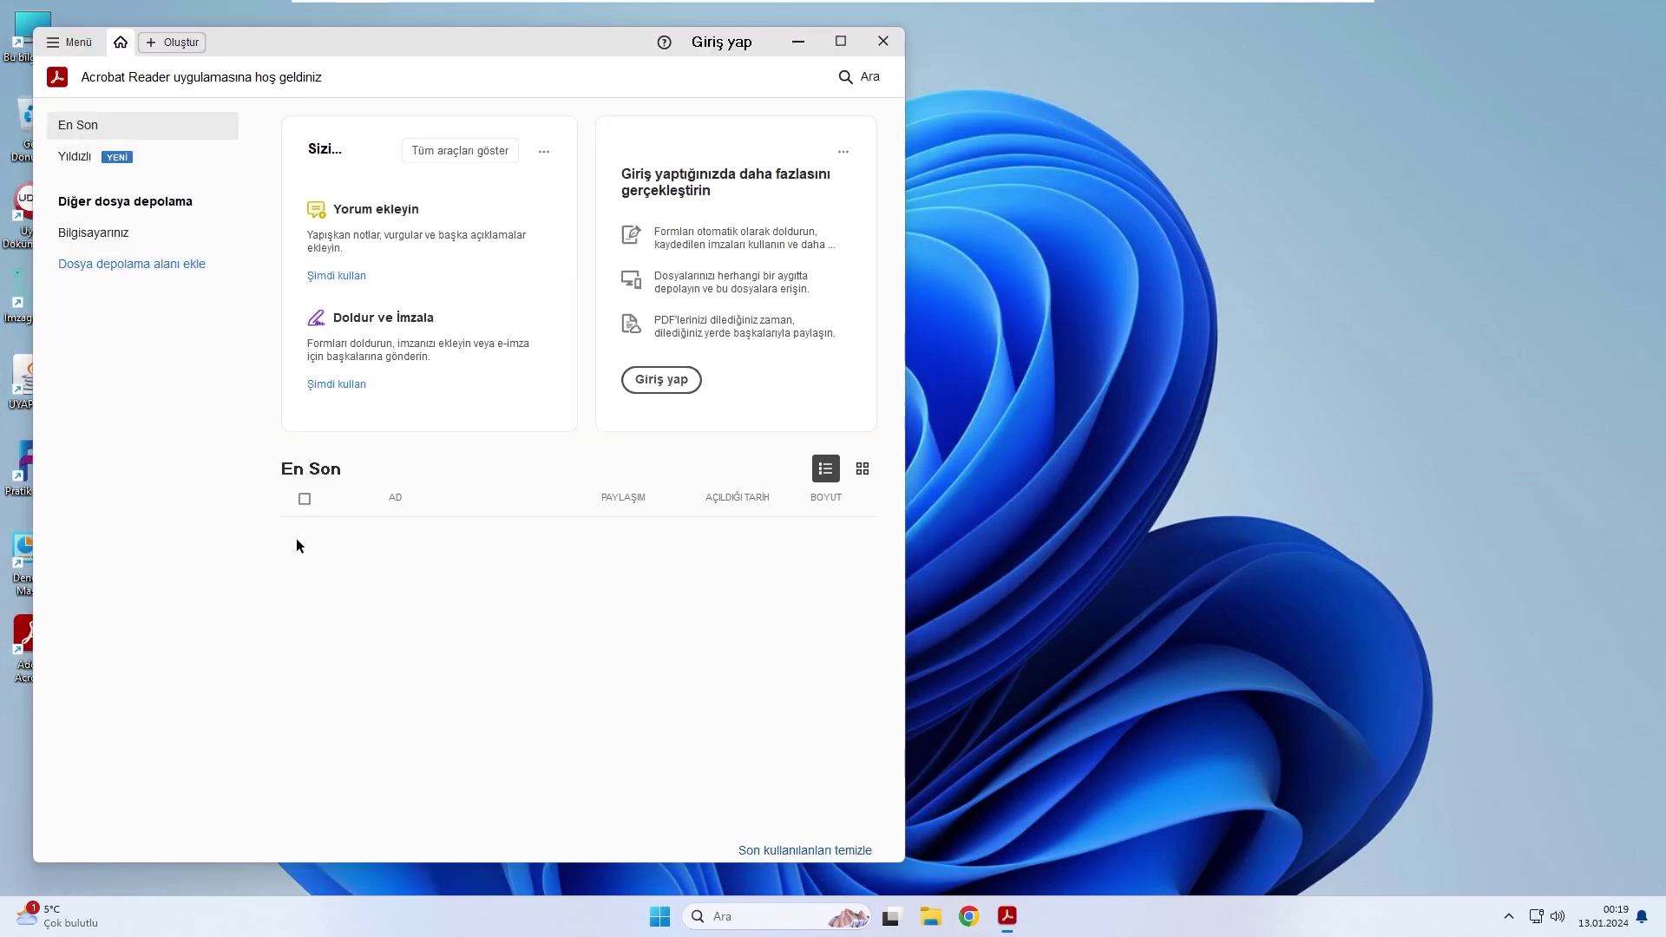
left_click(69, 45)
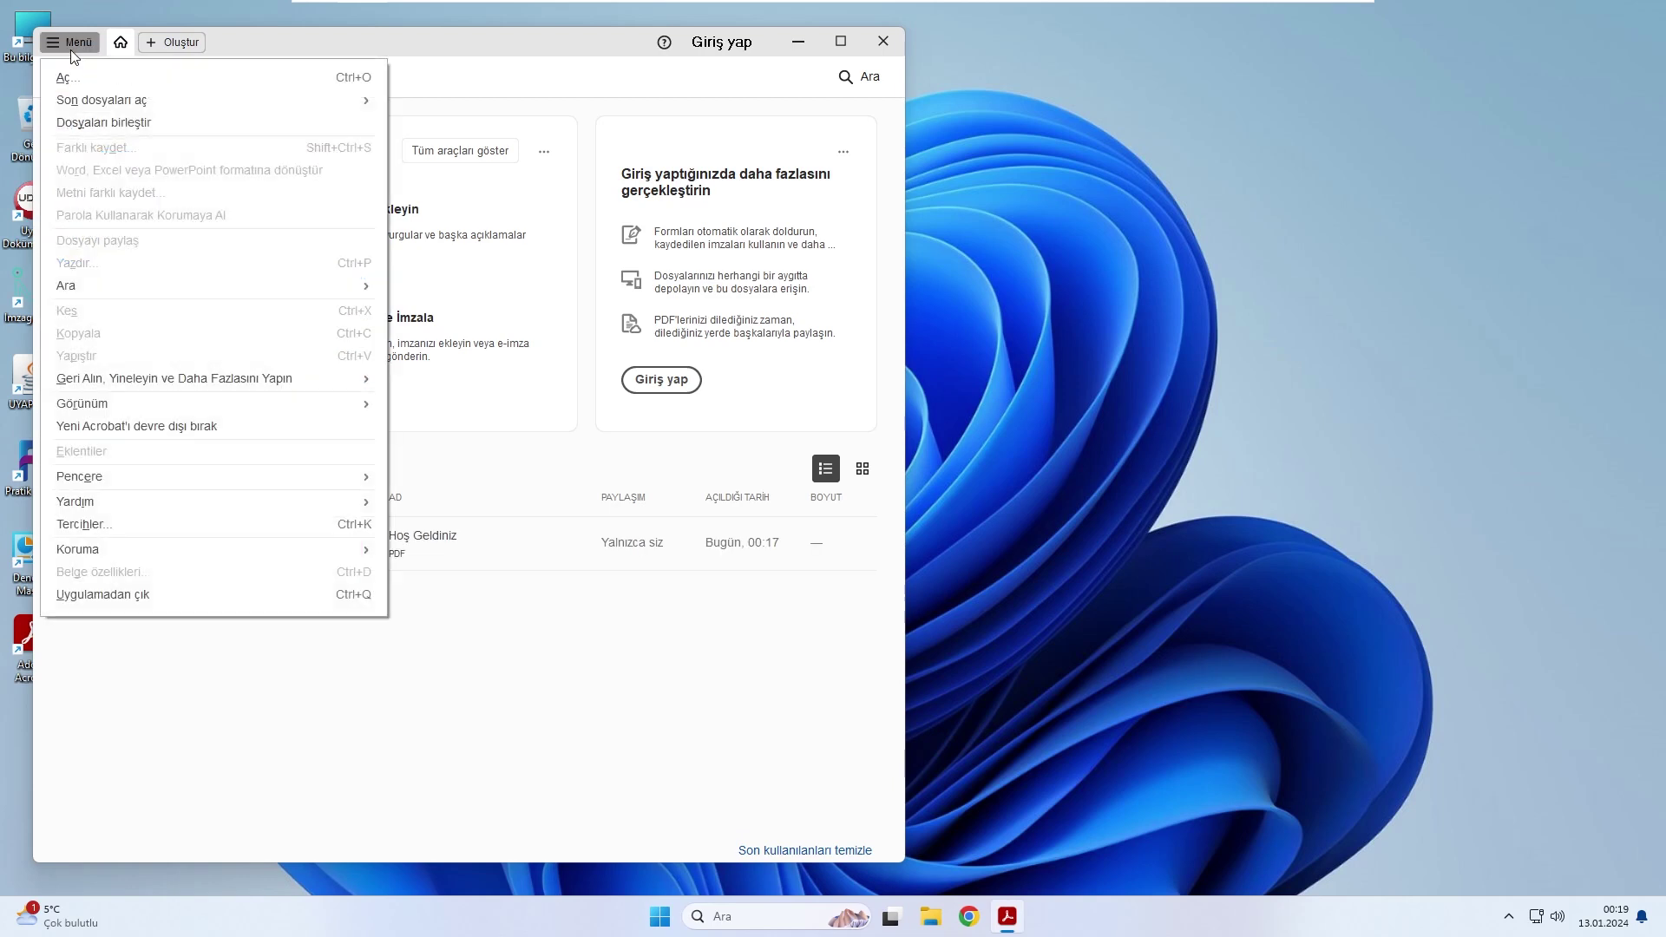
left_click(114, 525)
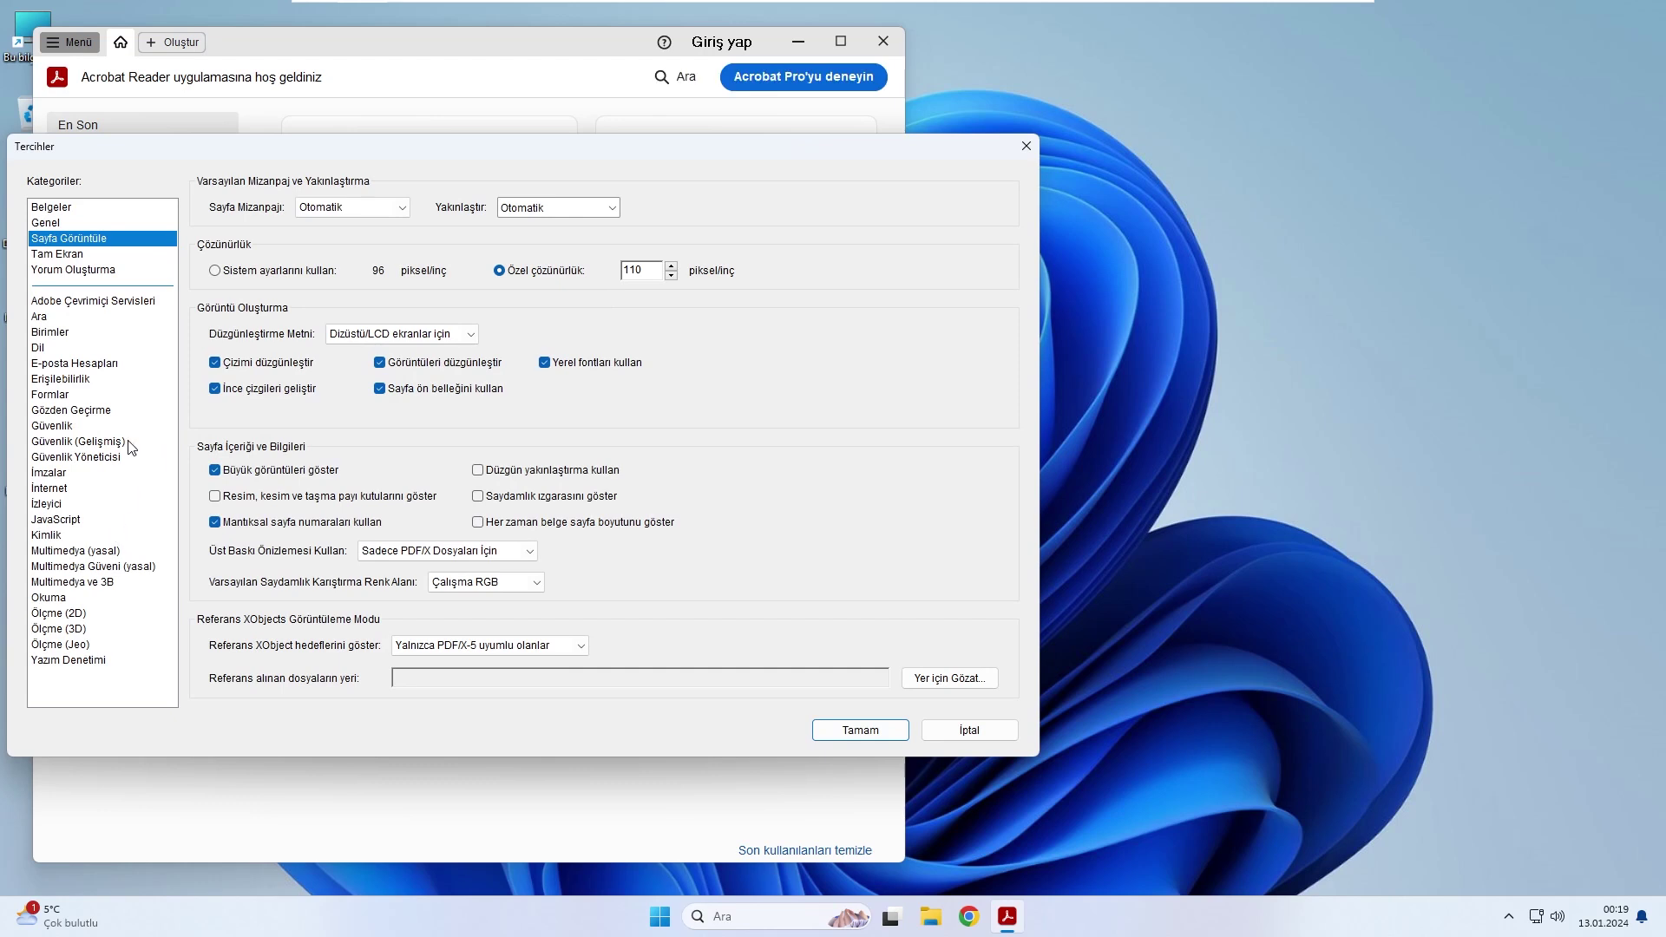
left_click(100, 441)
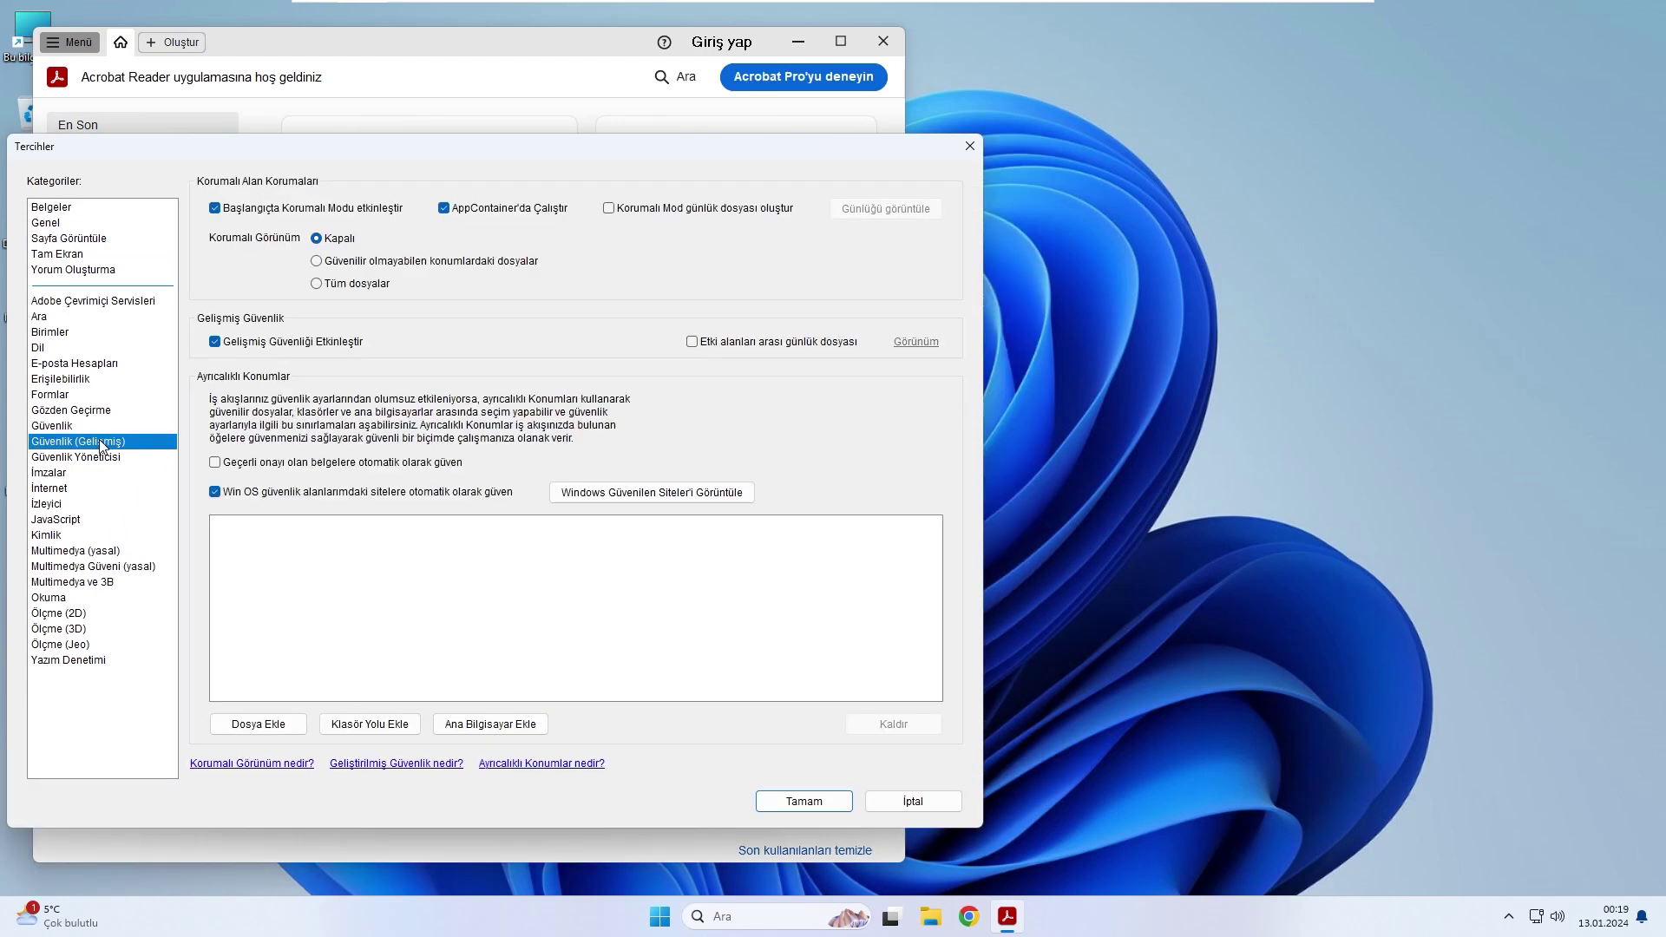
left_click(216, 208)
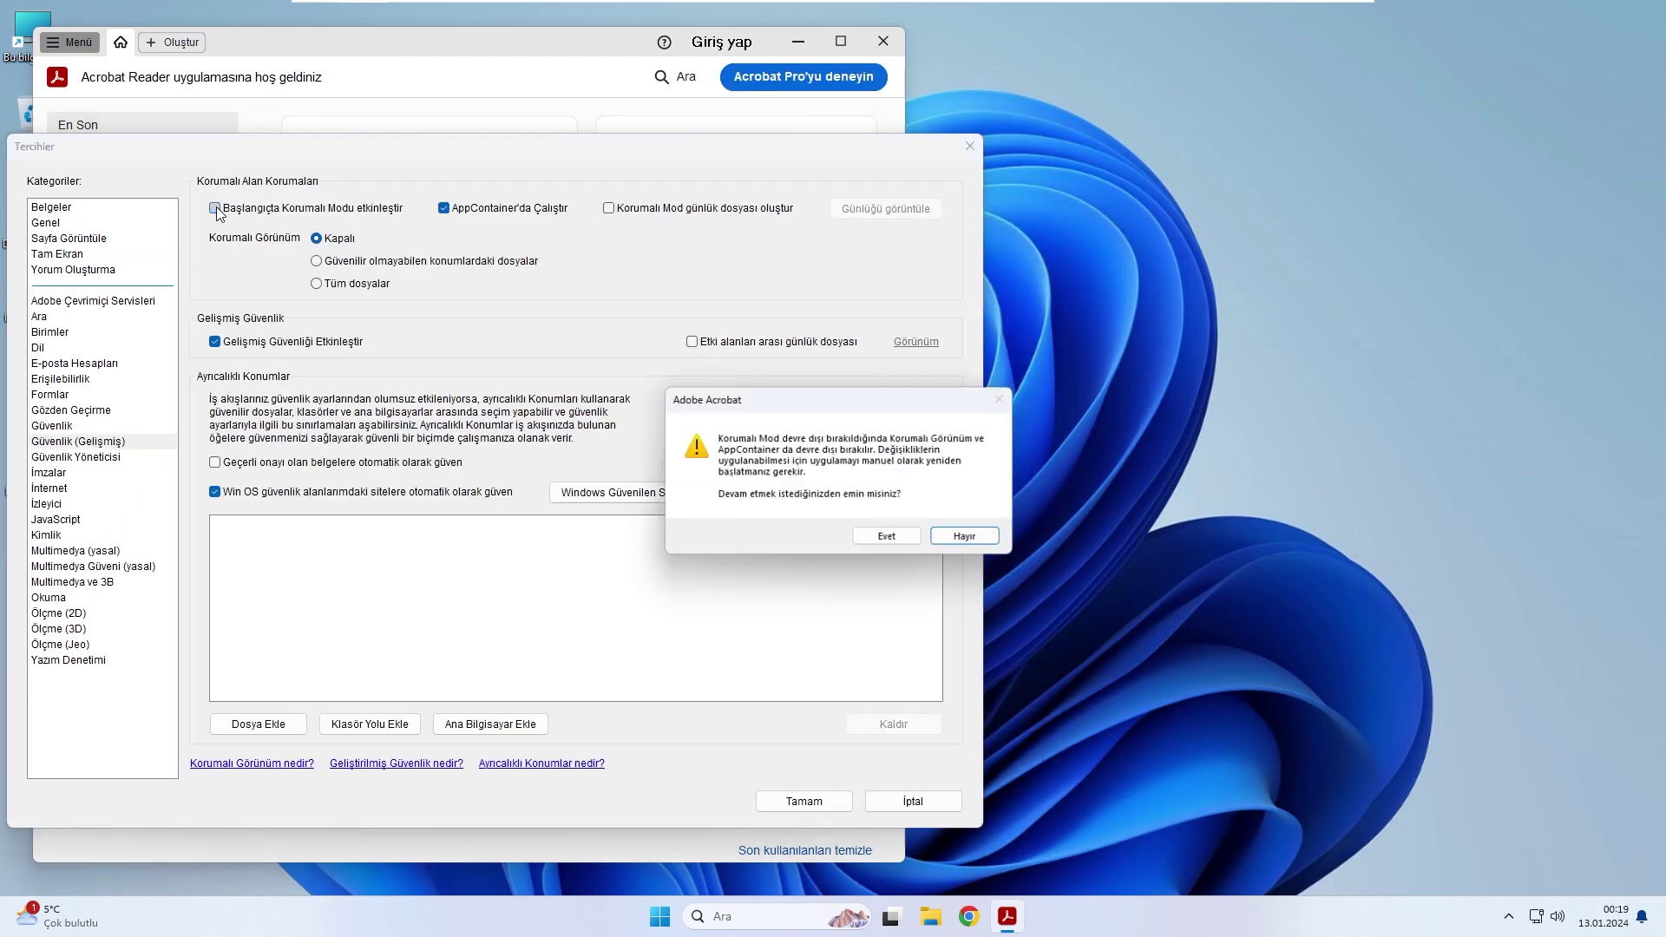
left_click(882, 537)
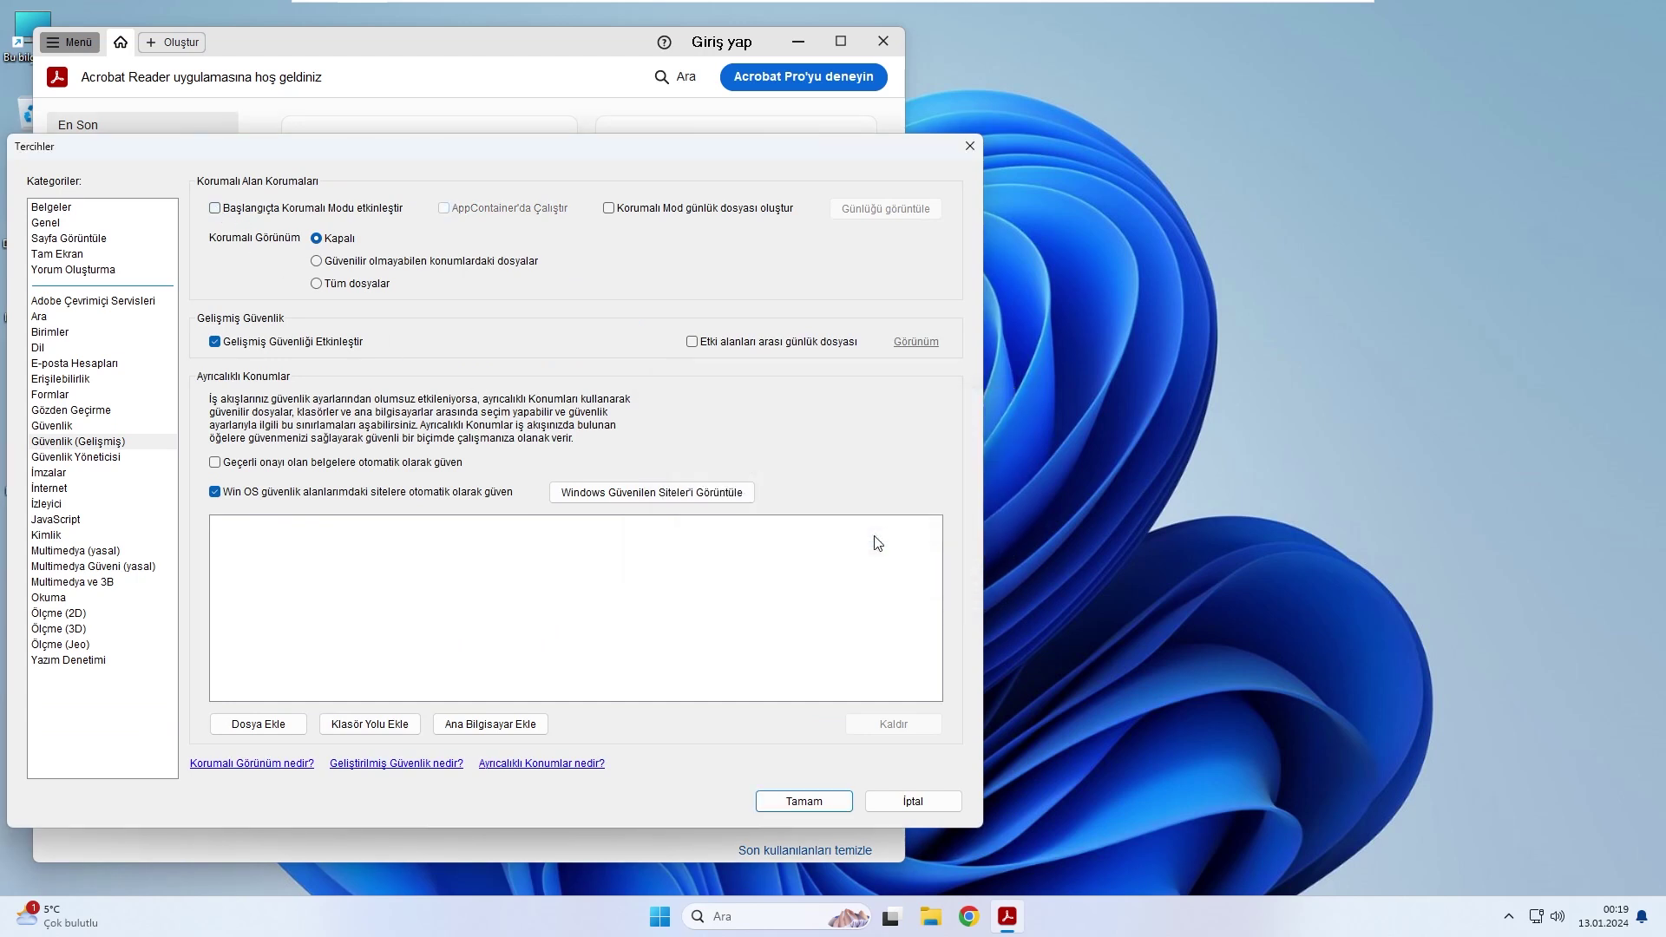
left_click(804, 801)
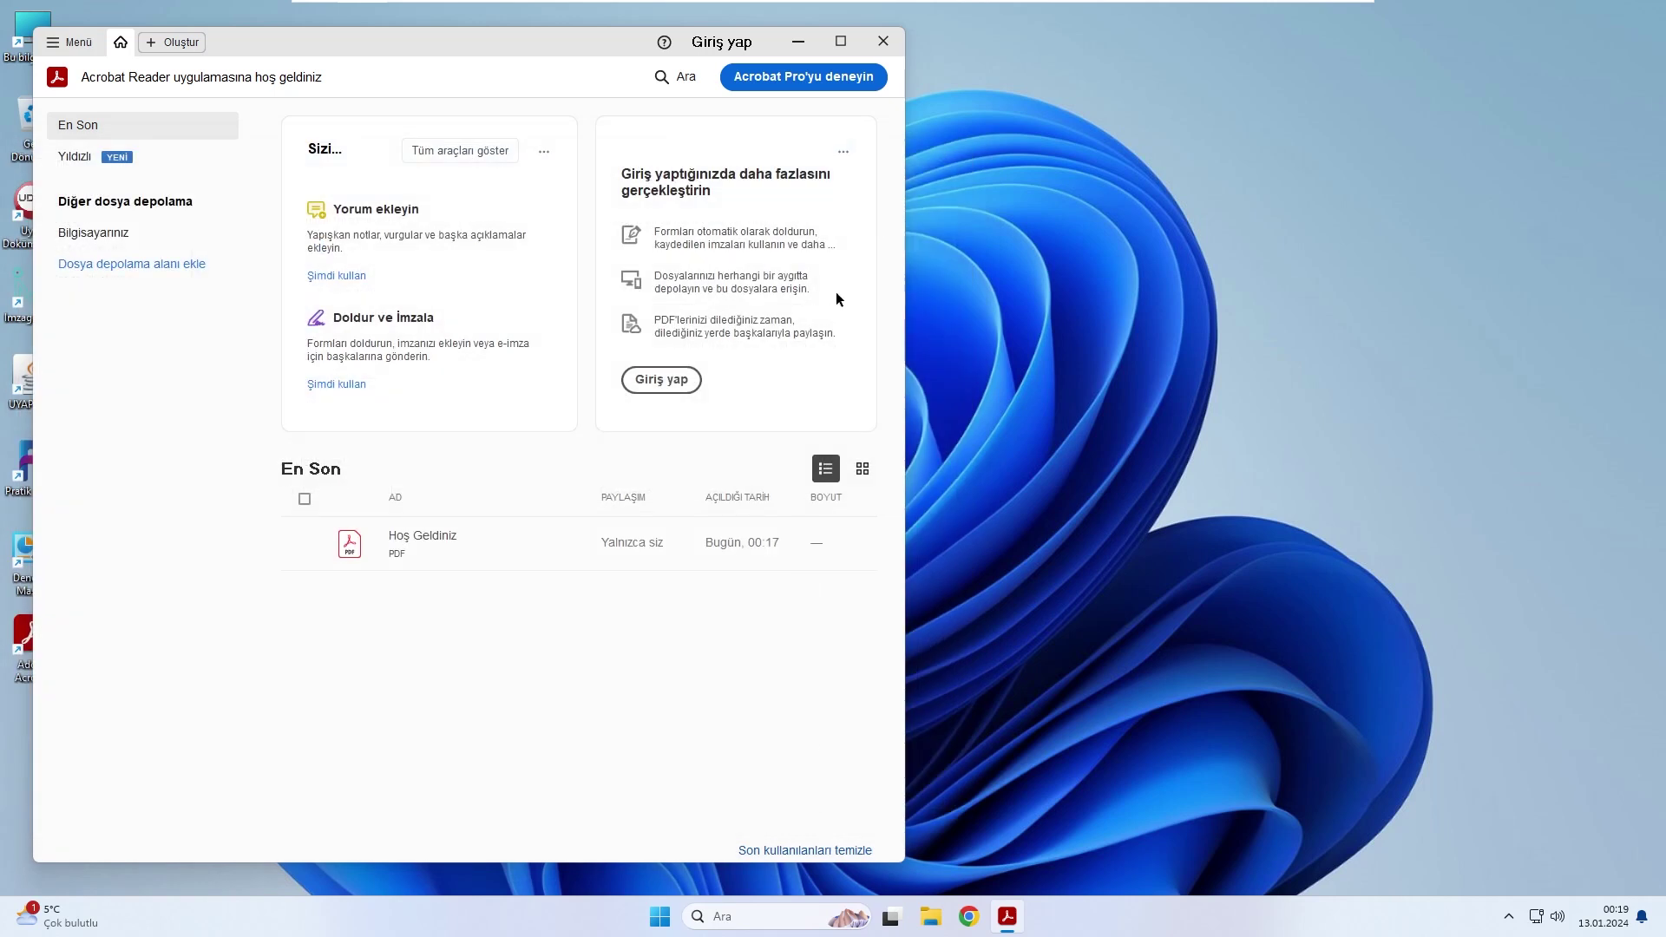
Close Adobe Acrobat and start it again from the desktop
left_click(66, 47)
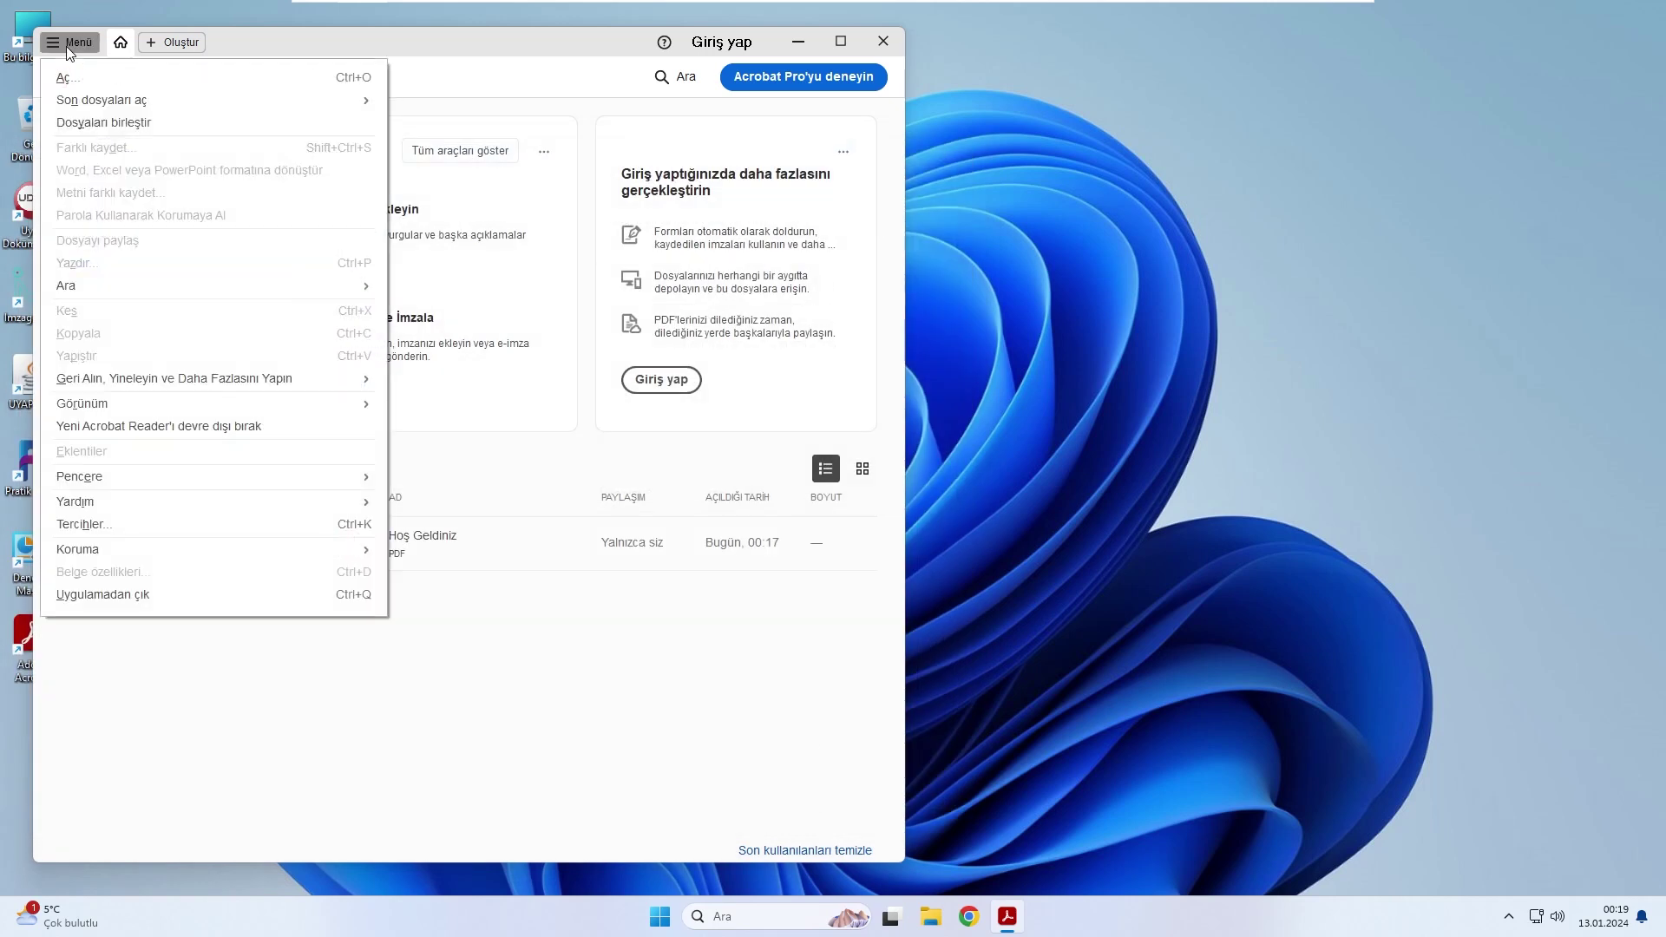
left_click(880, 43)
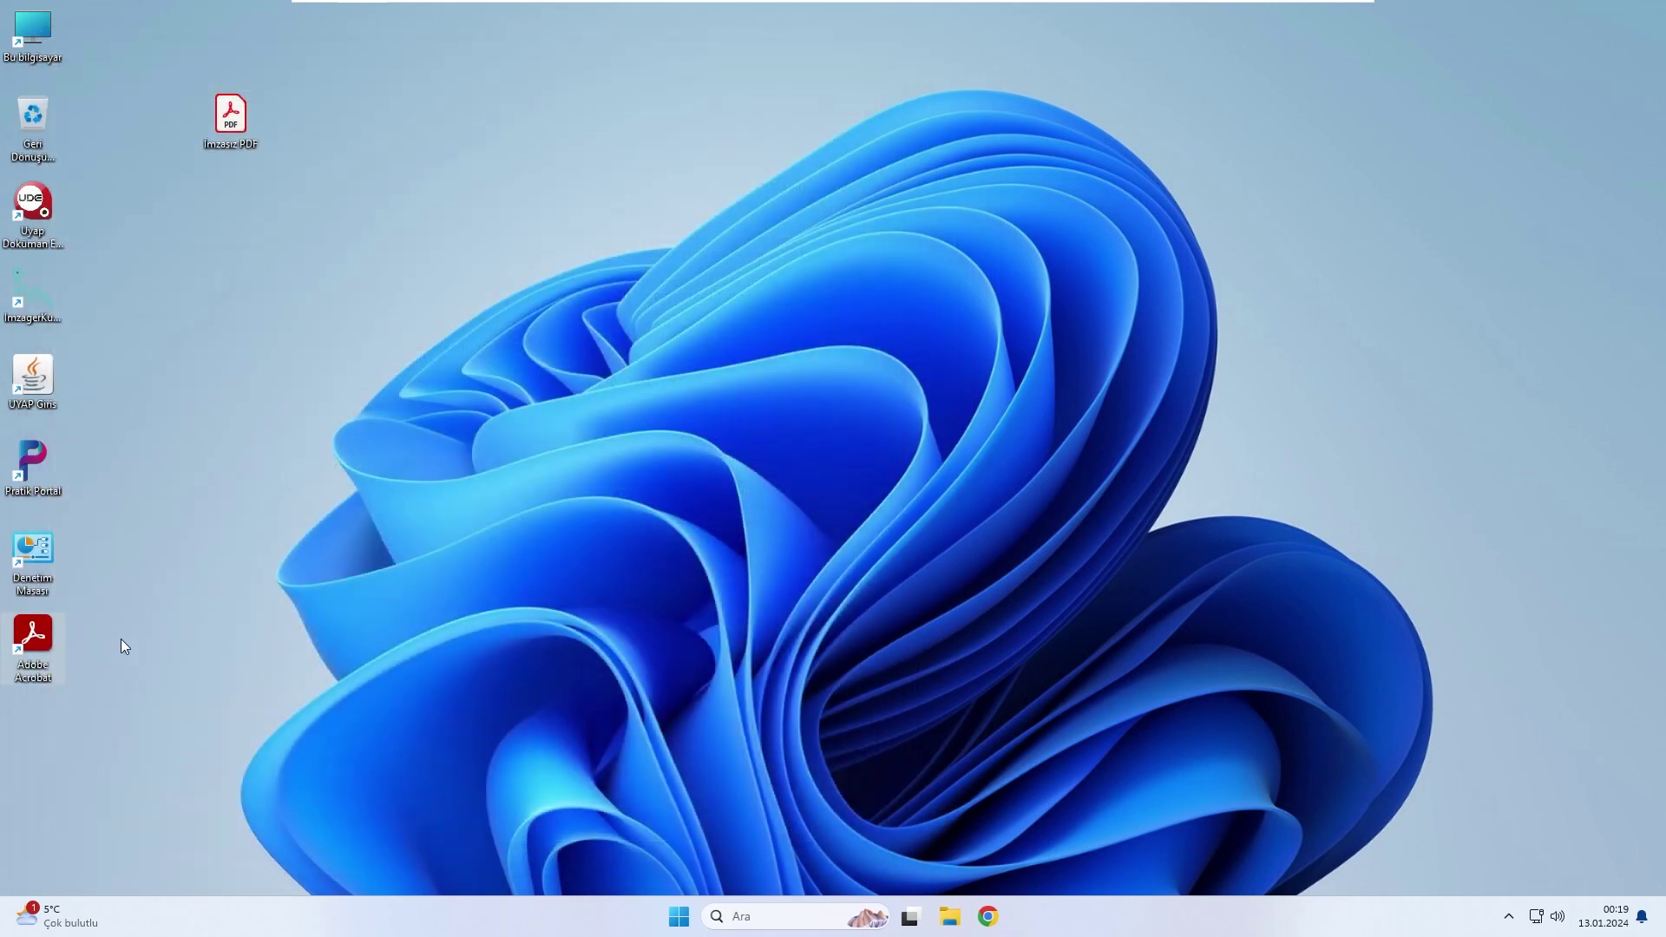
double_click(31, 647)
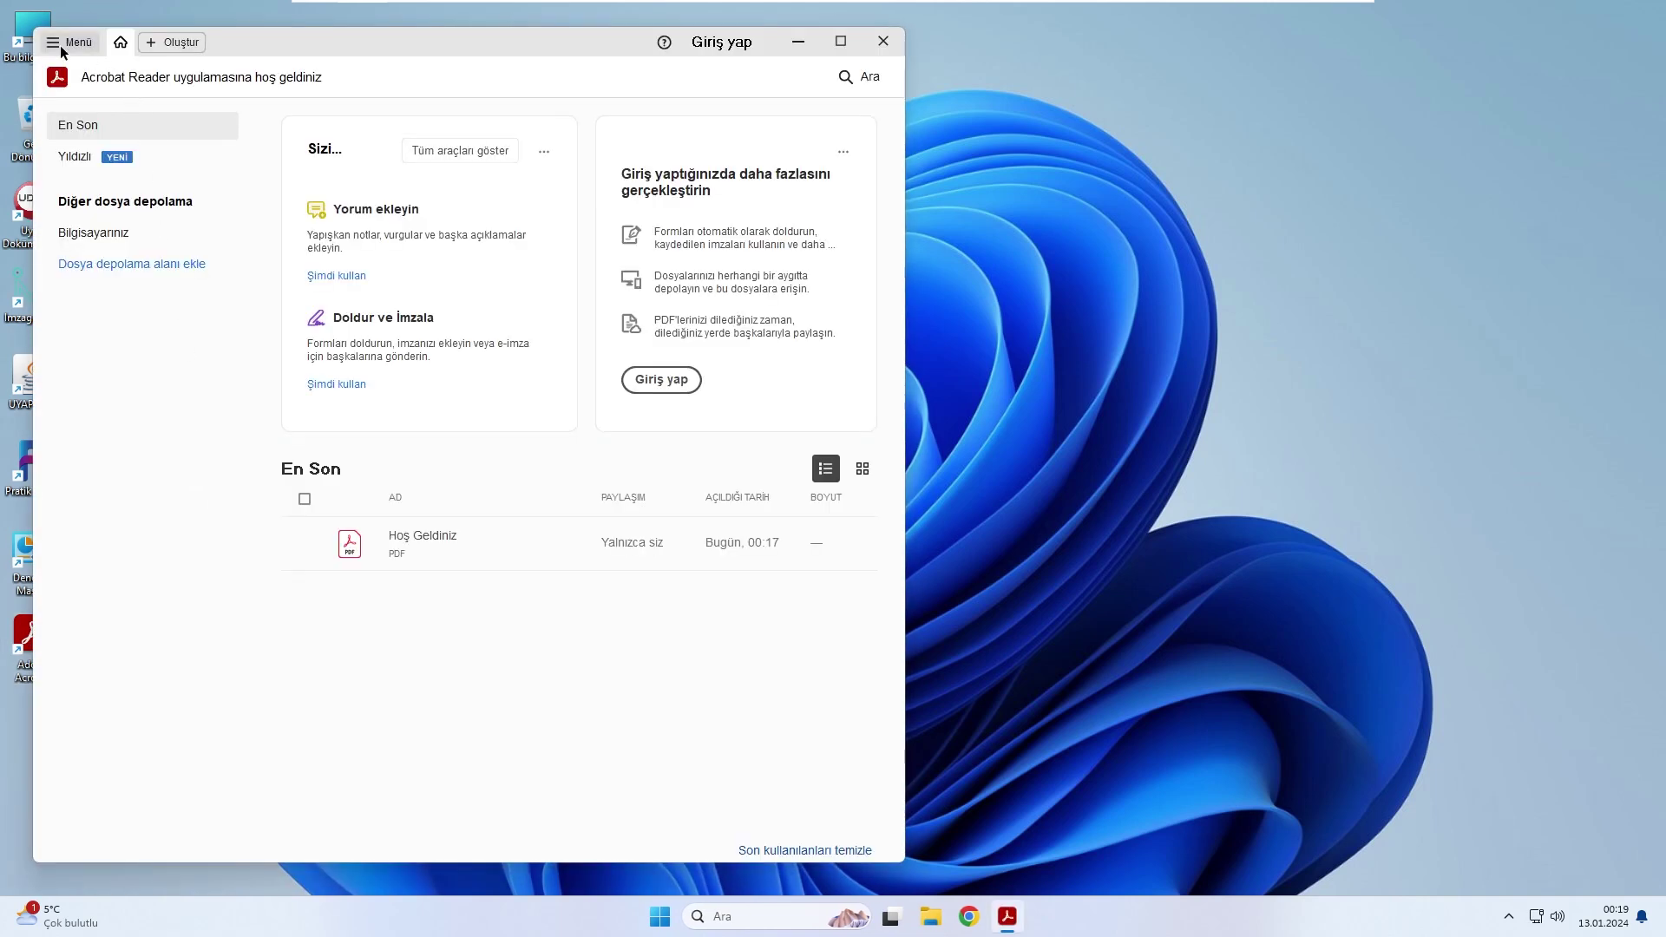
Open the digital identity and trusted certificate settings from the İmzalar preferences and display the PKCS#11 modules
left_click(62, 48)
left_click(113, 525)
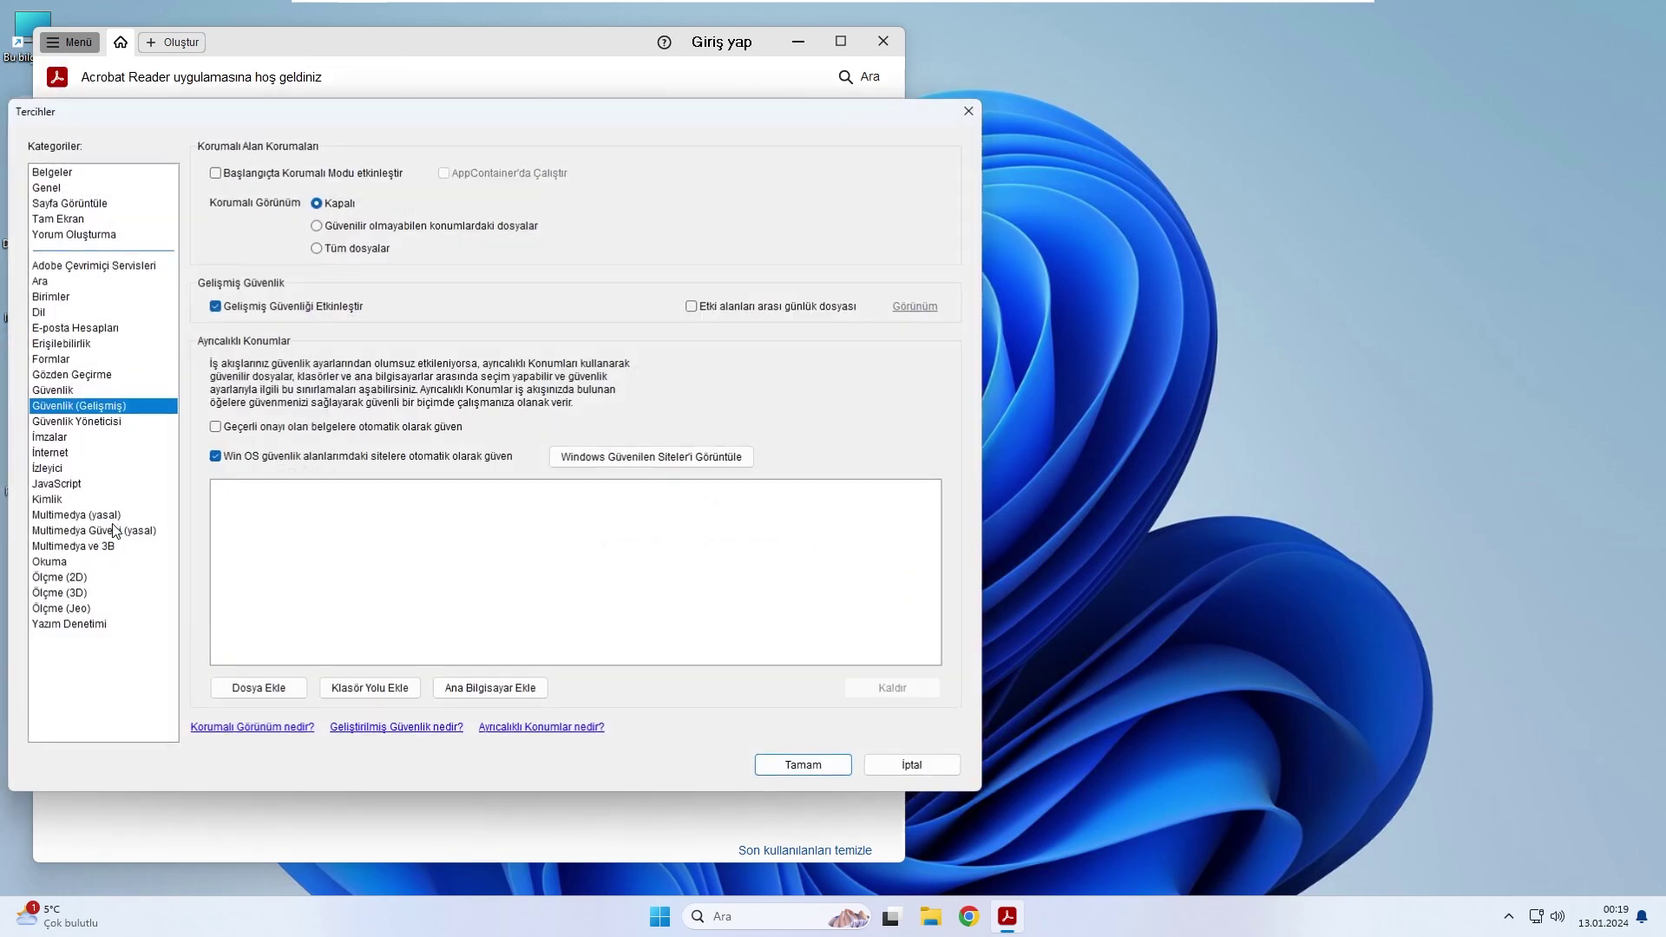
left_click(51, 436)
left_click(822, 377)
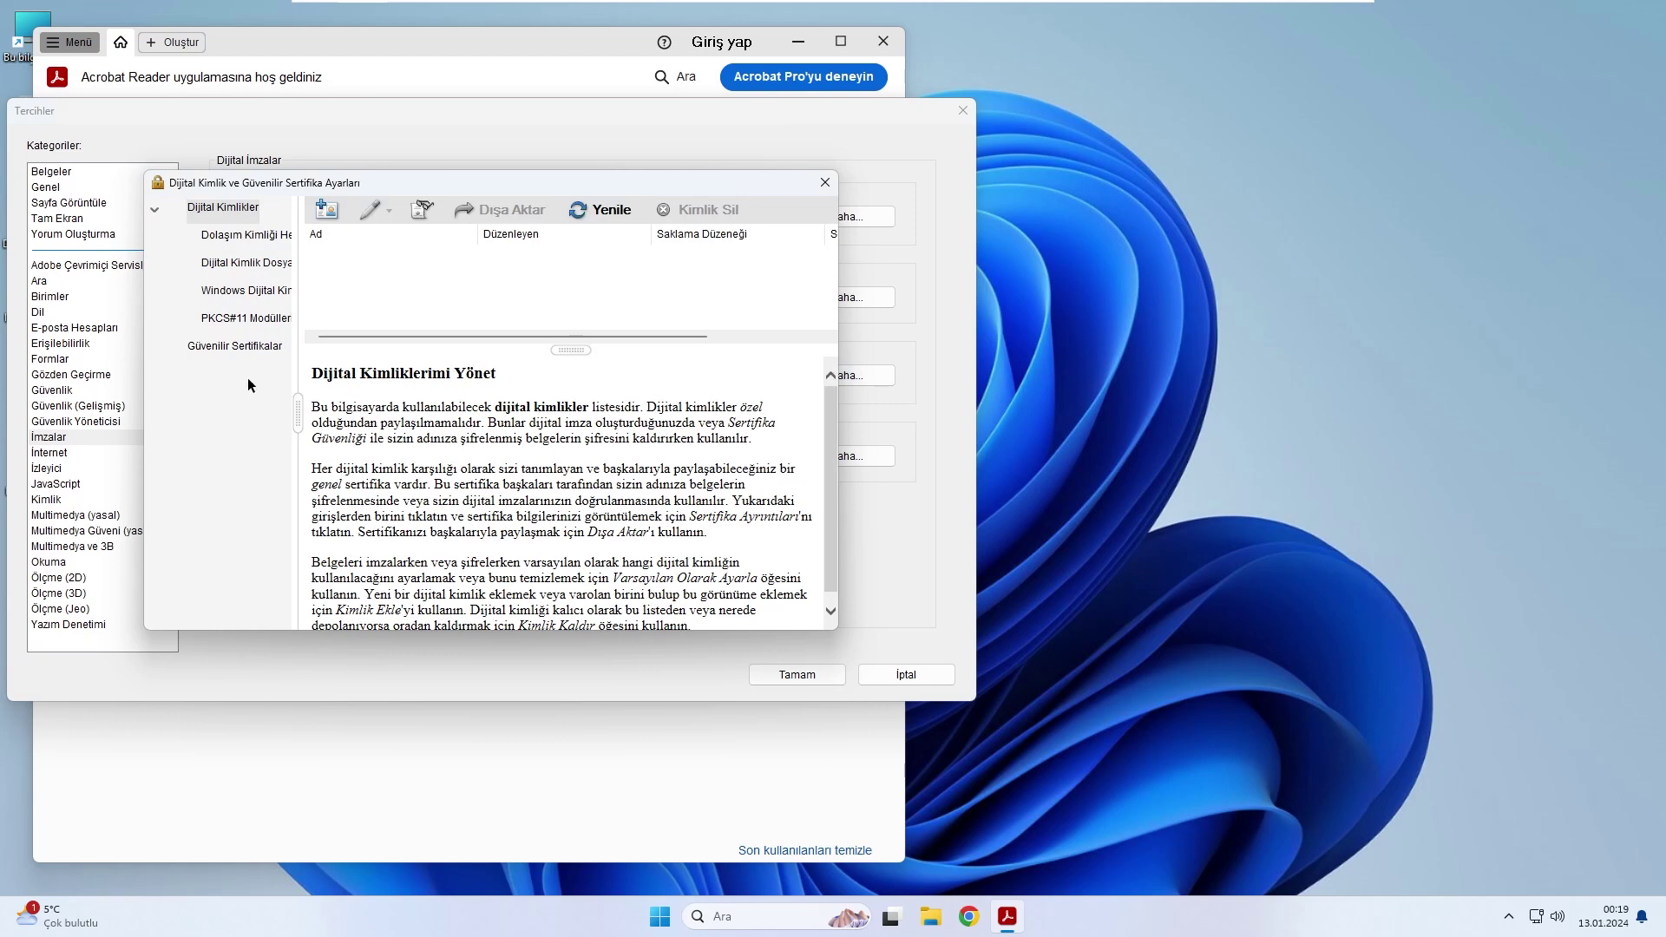
left_click(155, 211)
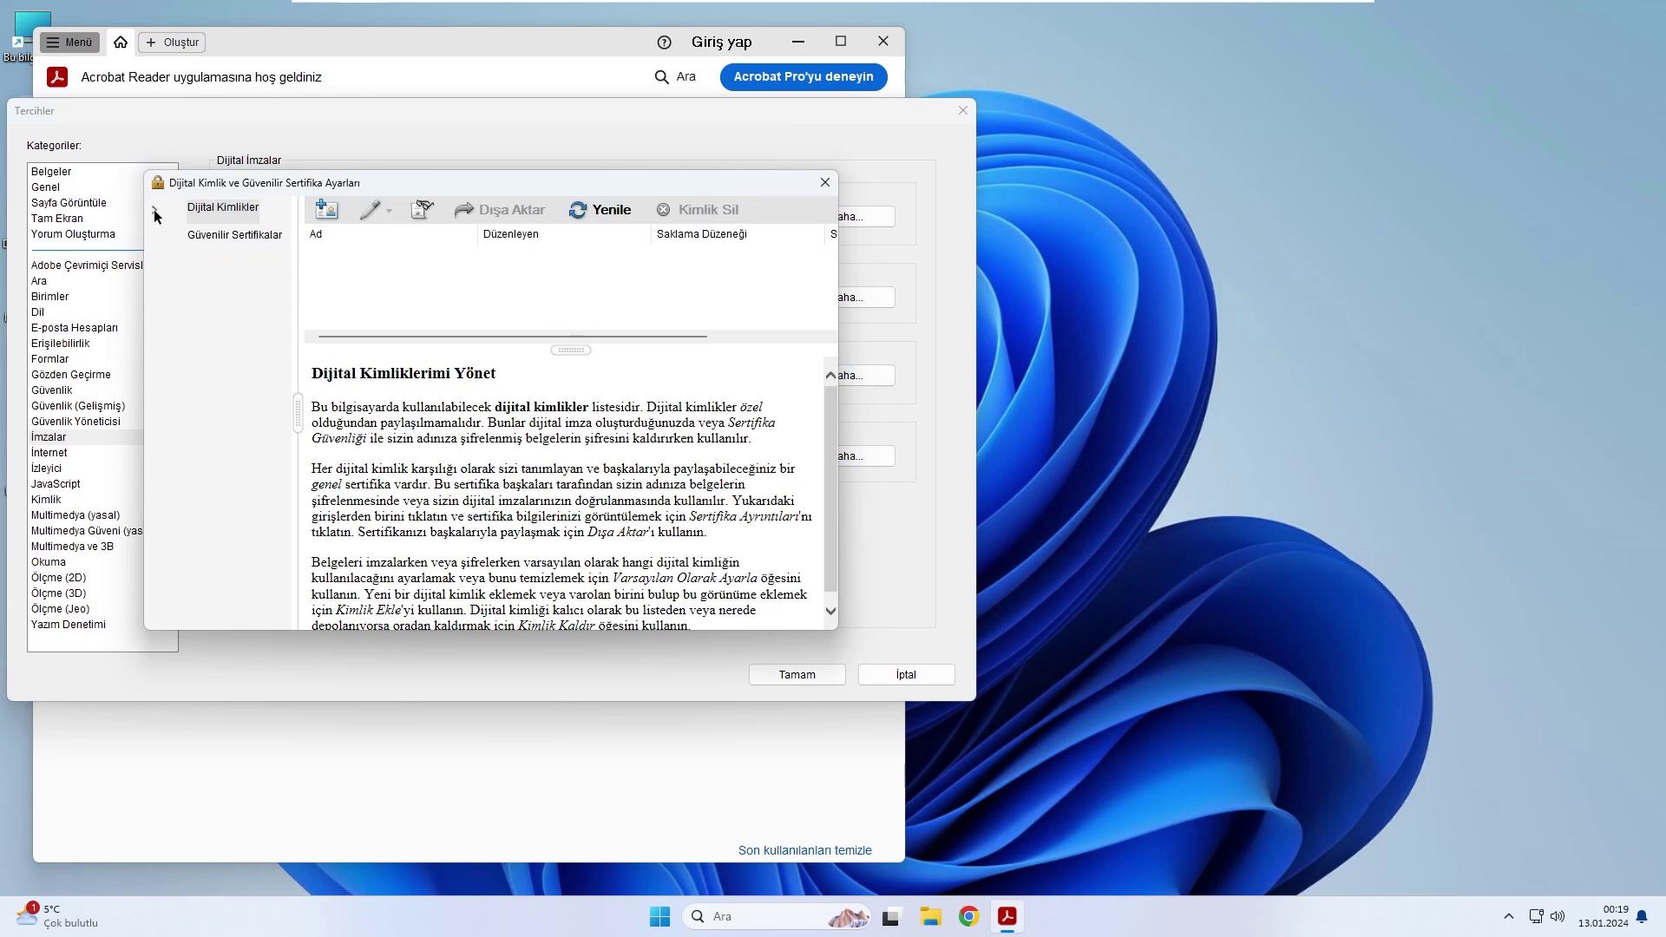
left_click(155, 211)
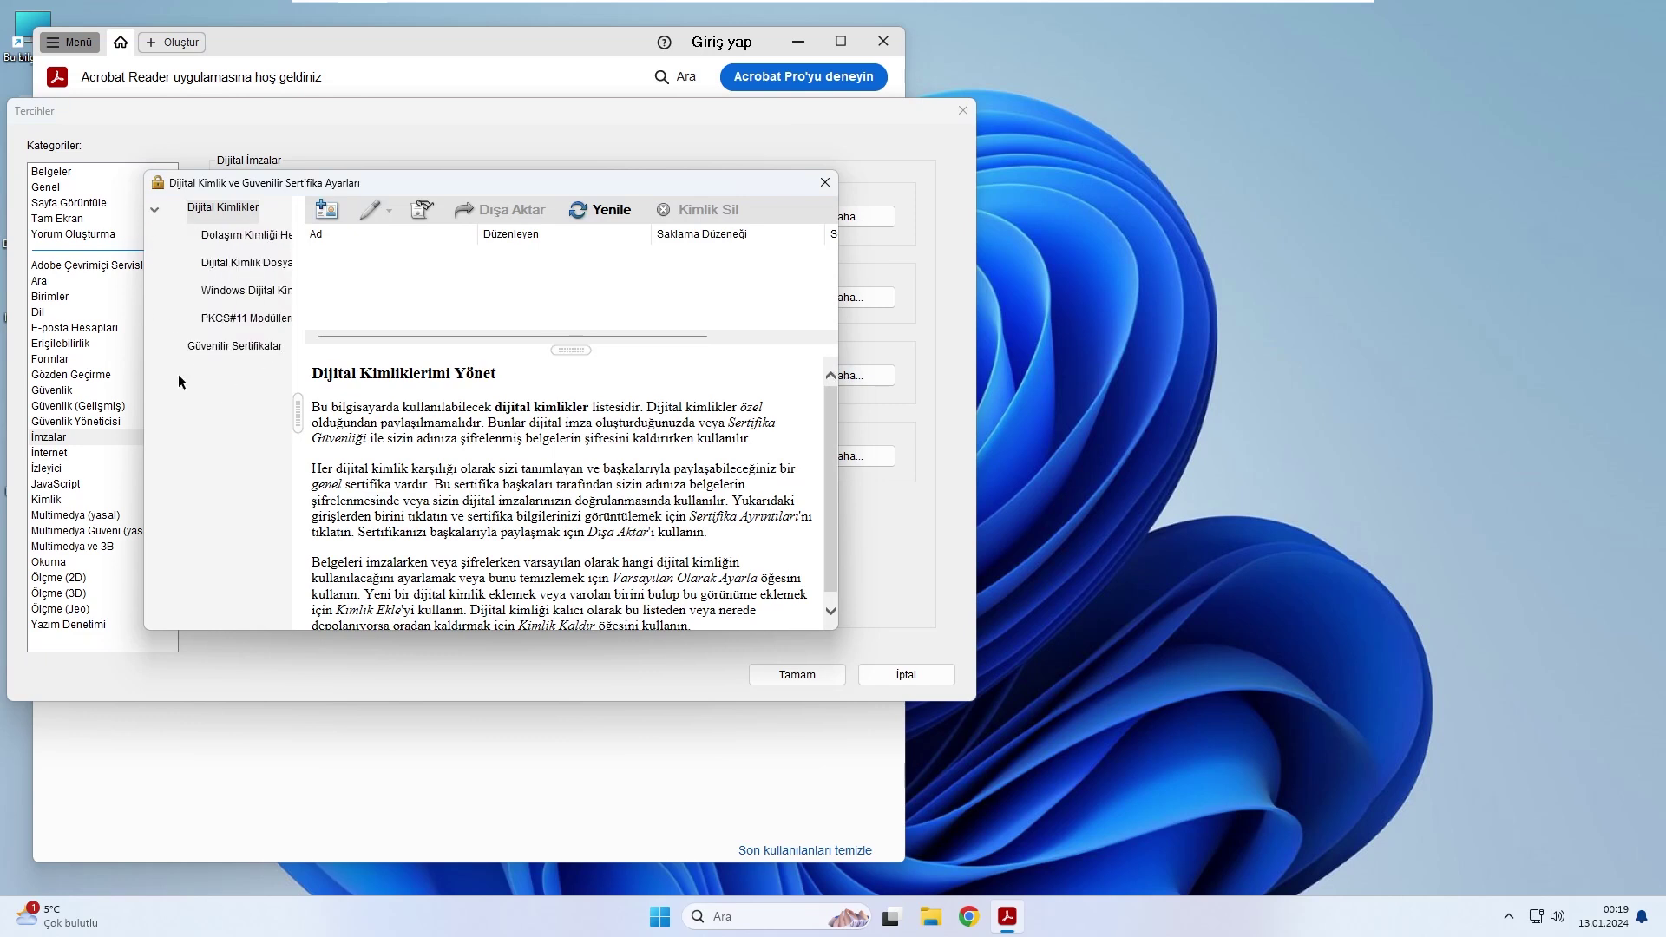
left_click(248, 322)
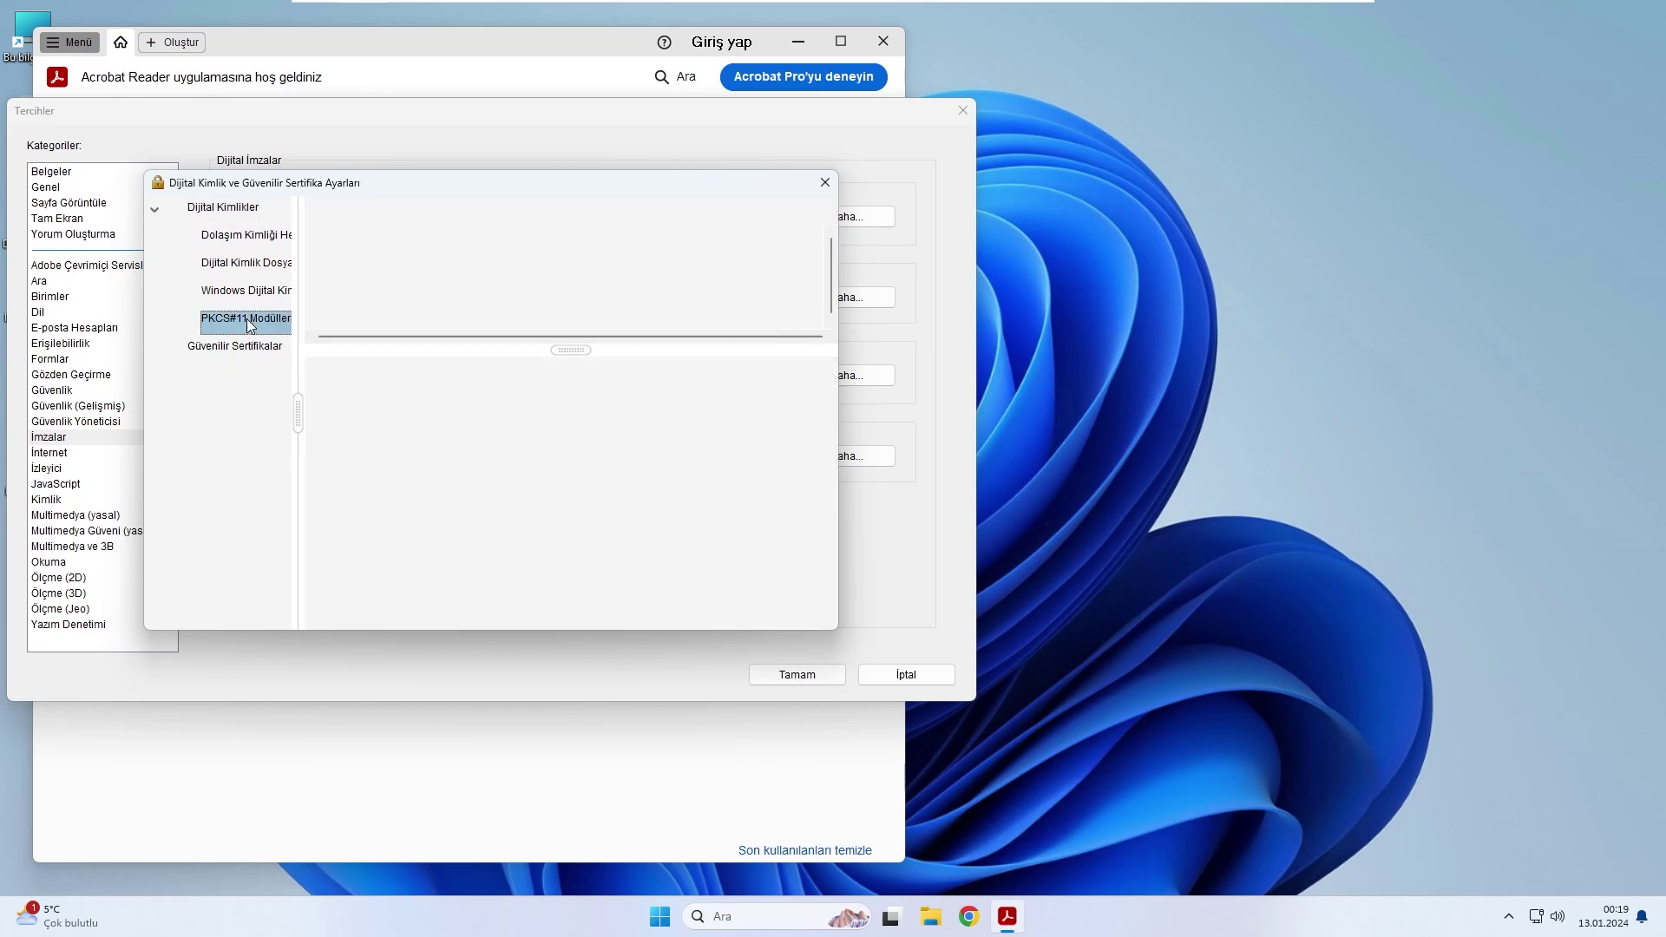
Start adding a PKCS#11 module and browse to the C:\Windows\System32 folder
left_click(373, 214)
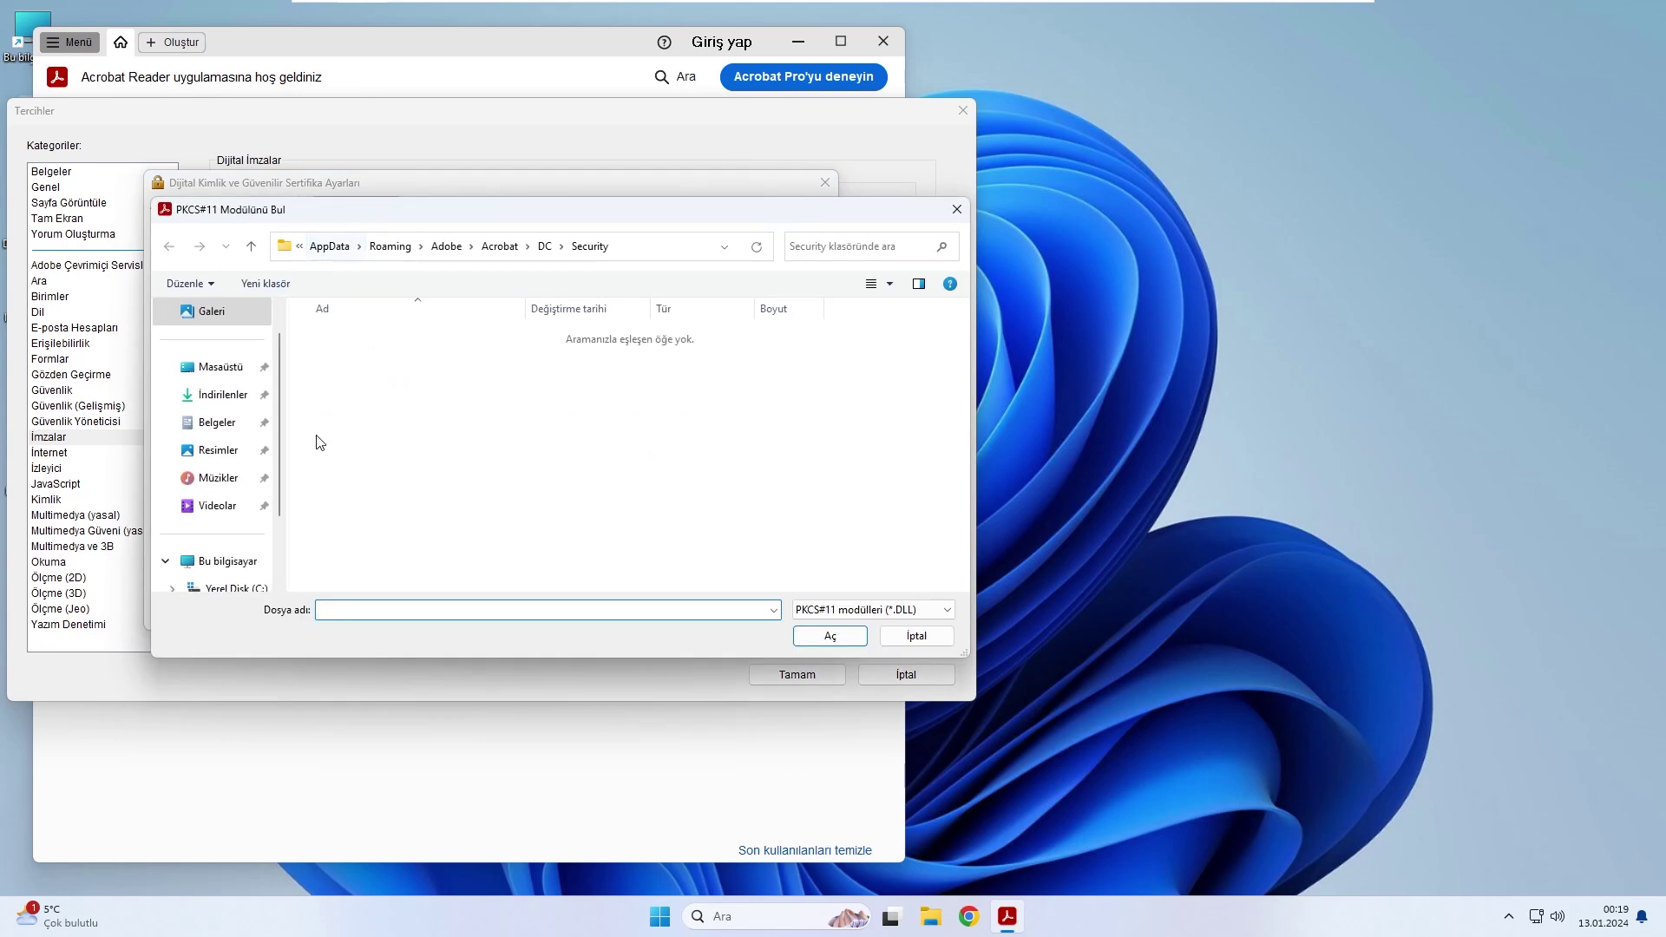
left_click(220, 563)
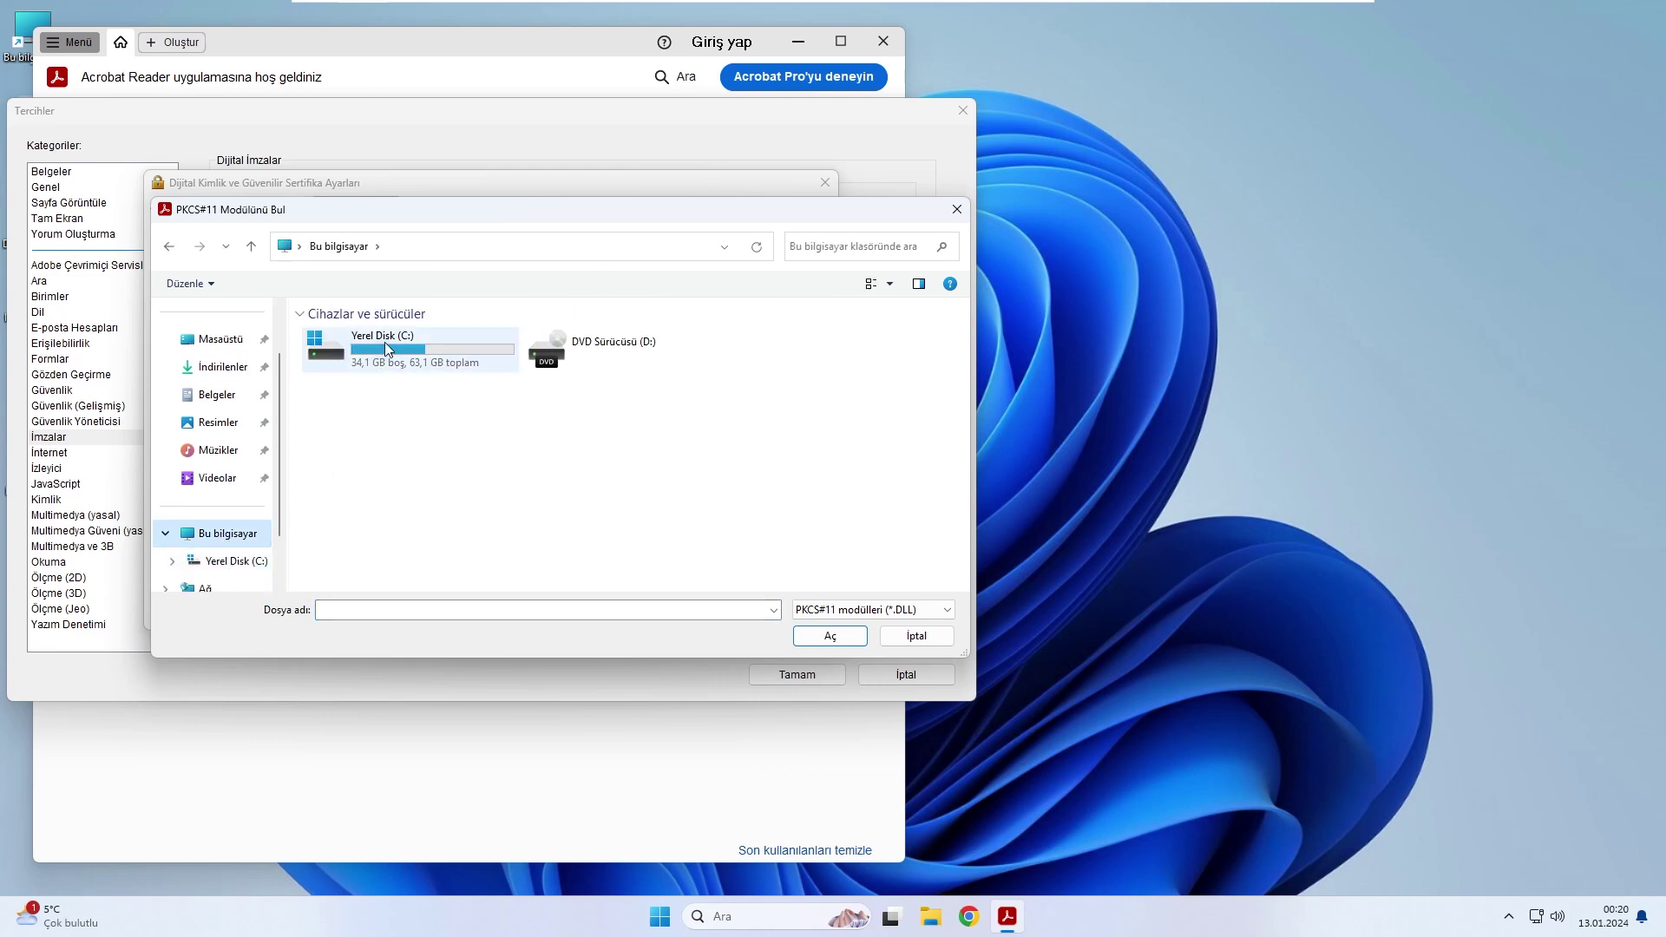
double_click(385, 343)
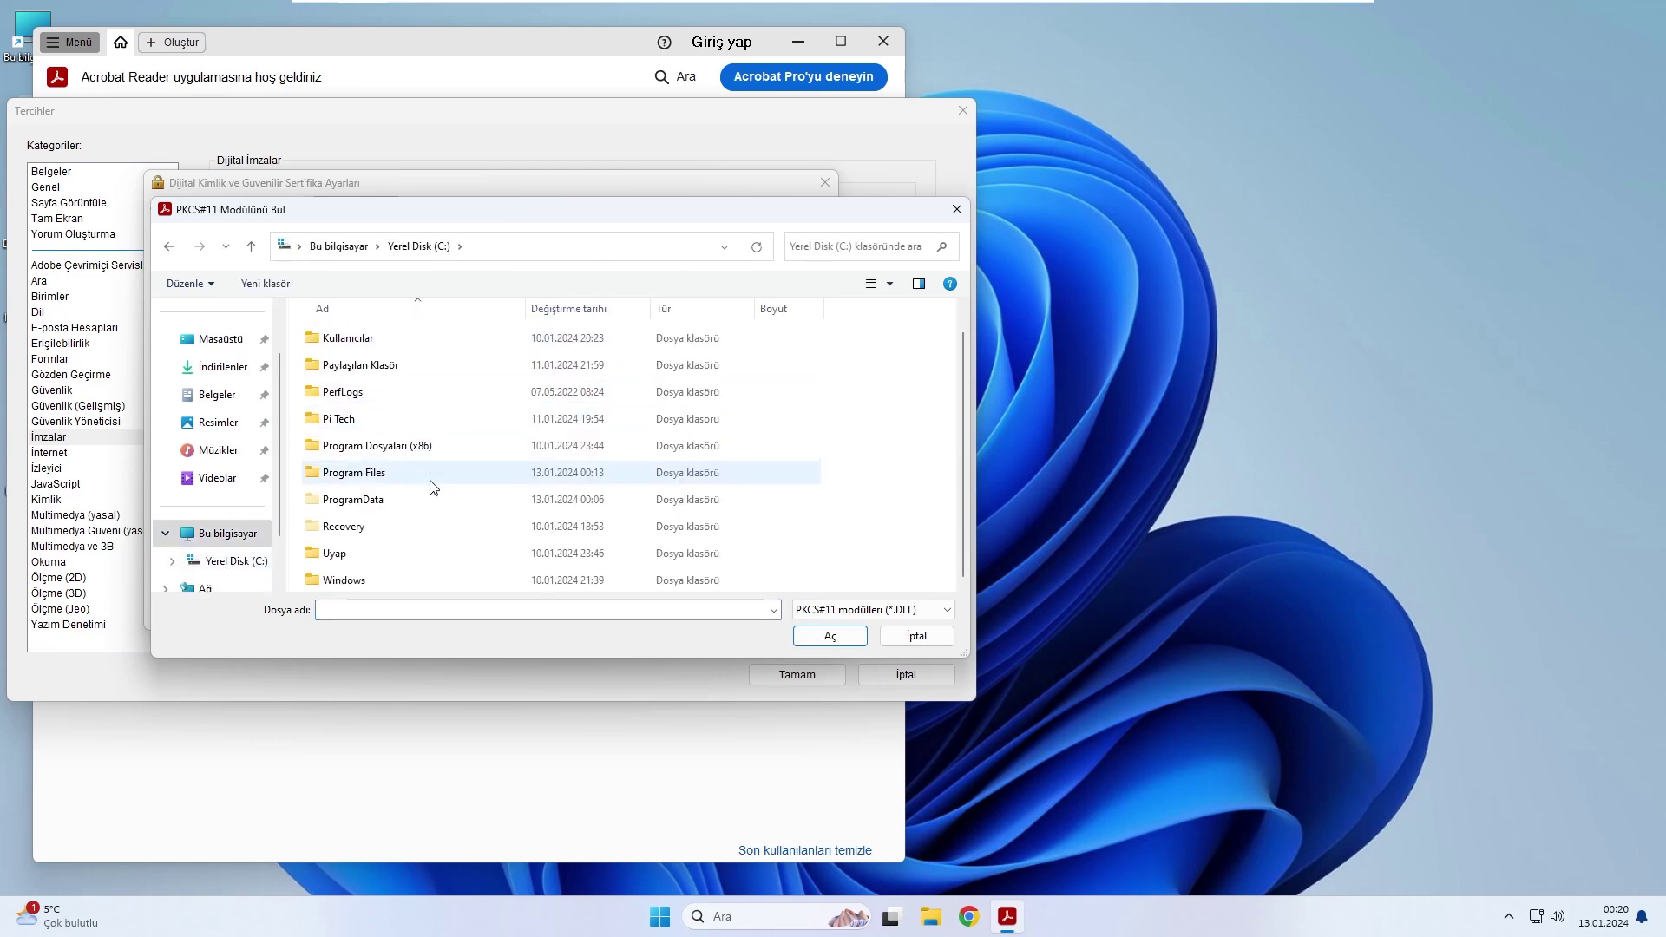
double_click(354, 580)
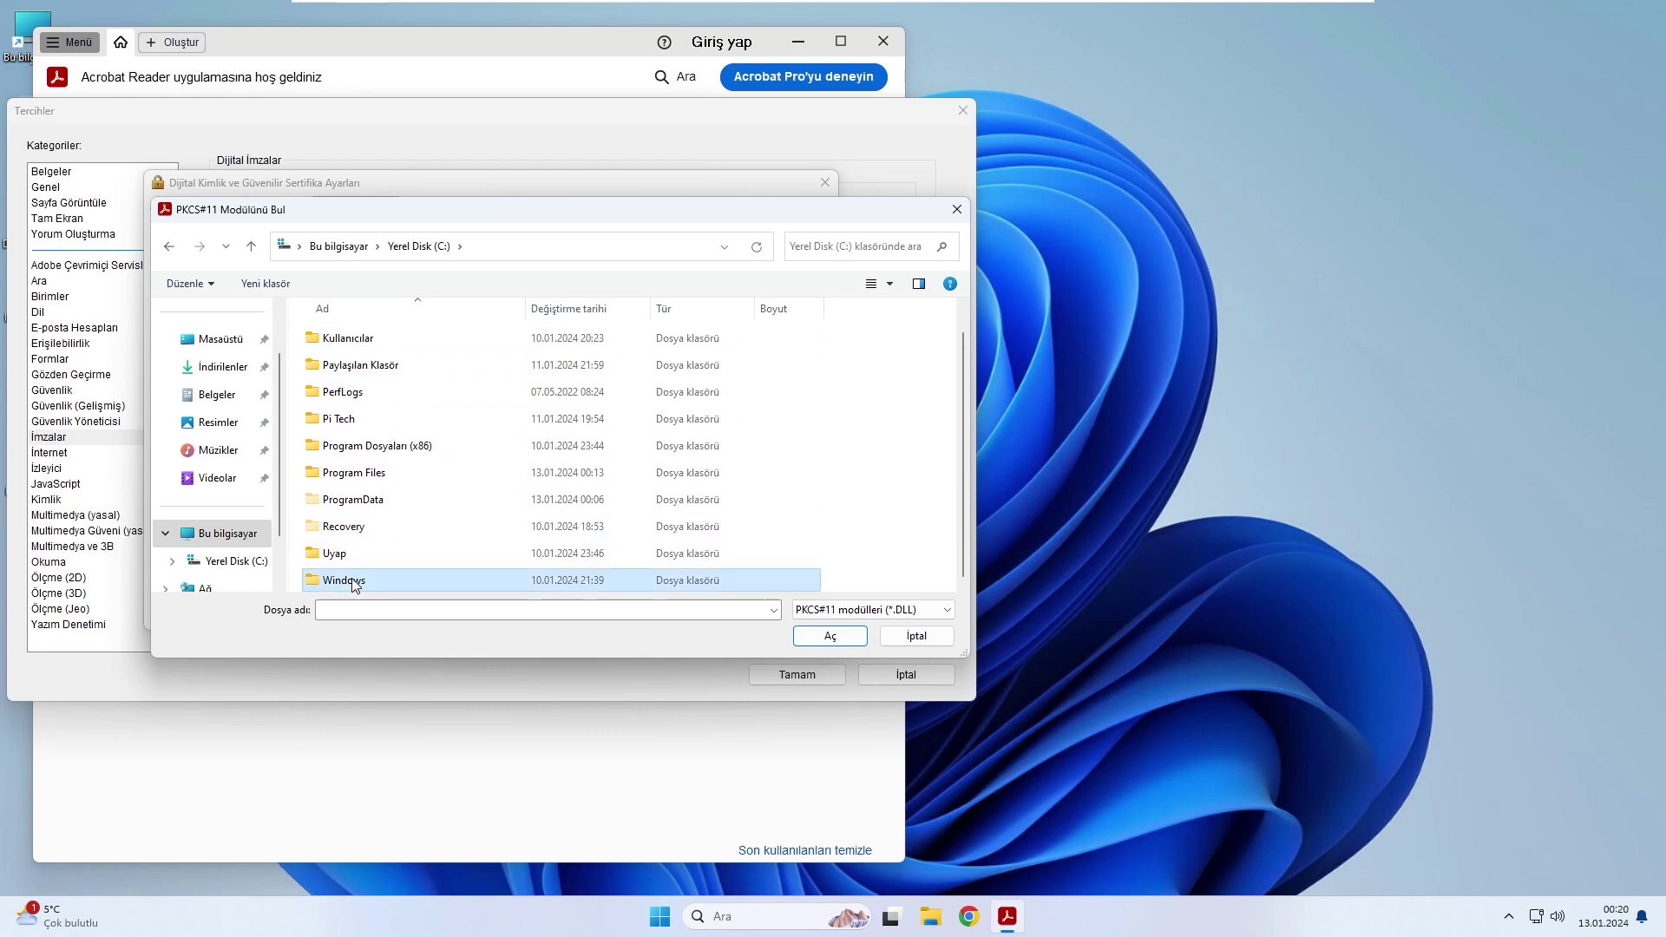
scroll(381, 521, "down", 4)
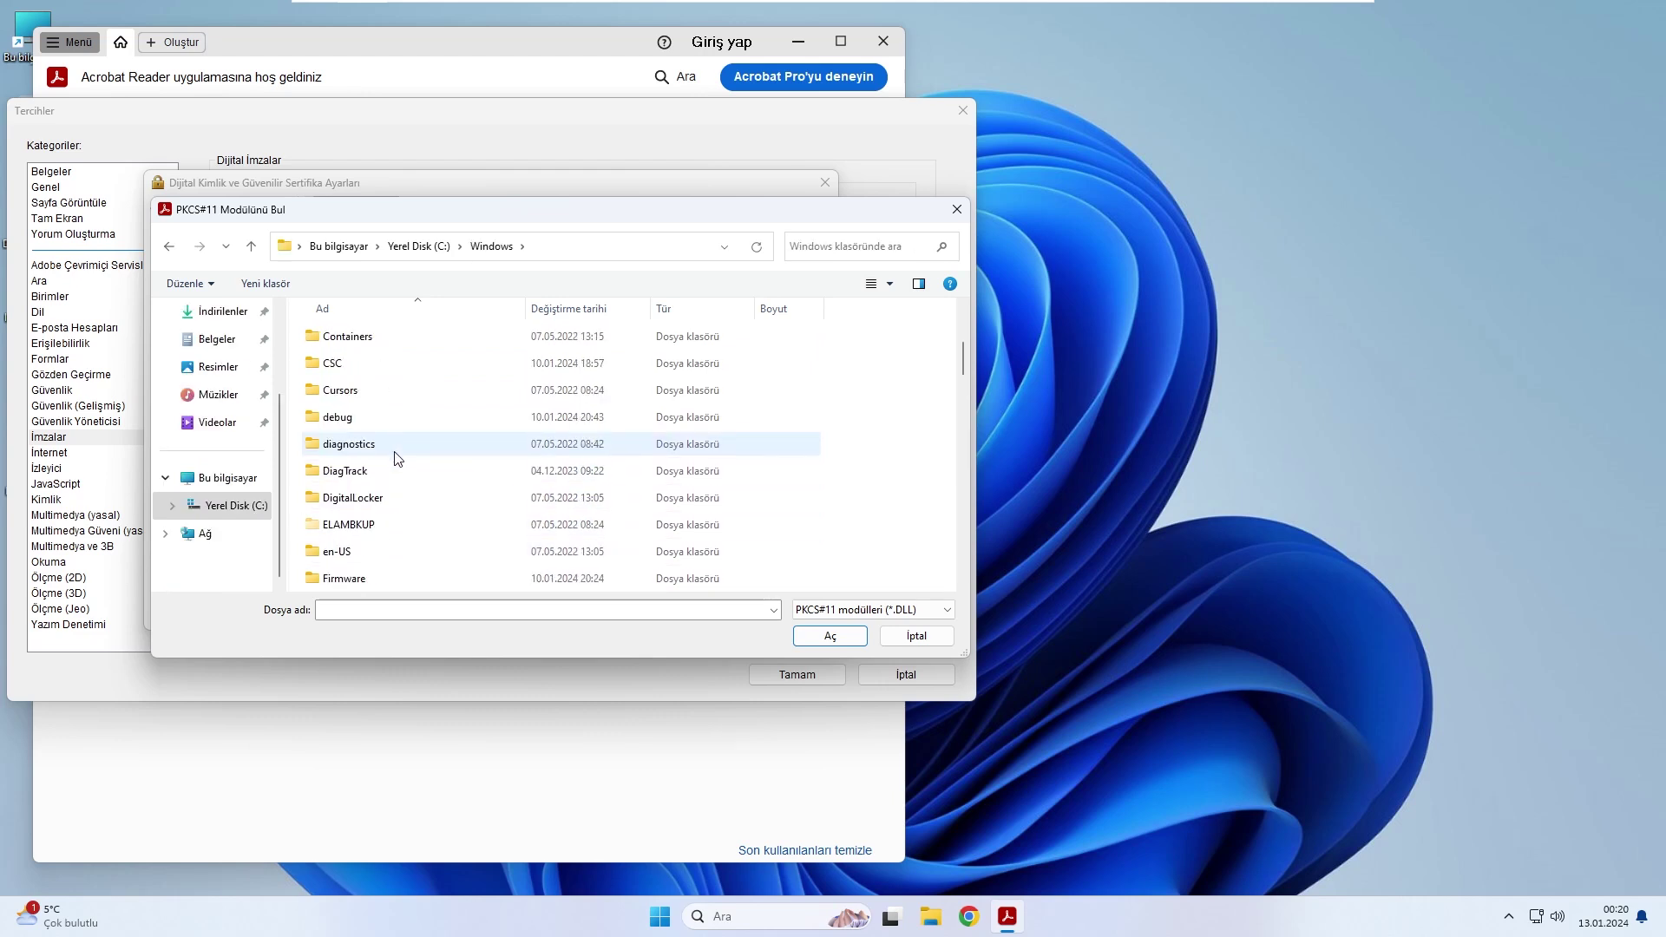
scroll(399, 464, "down", 8)
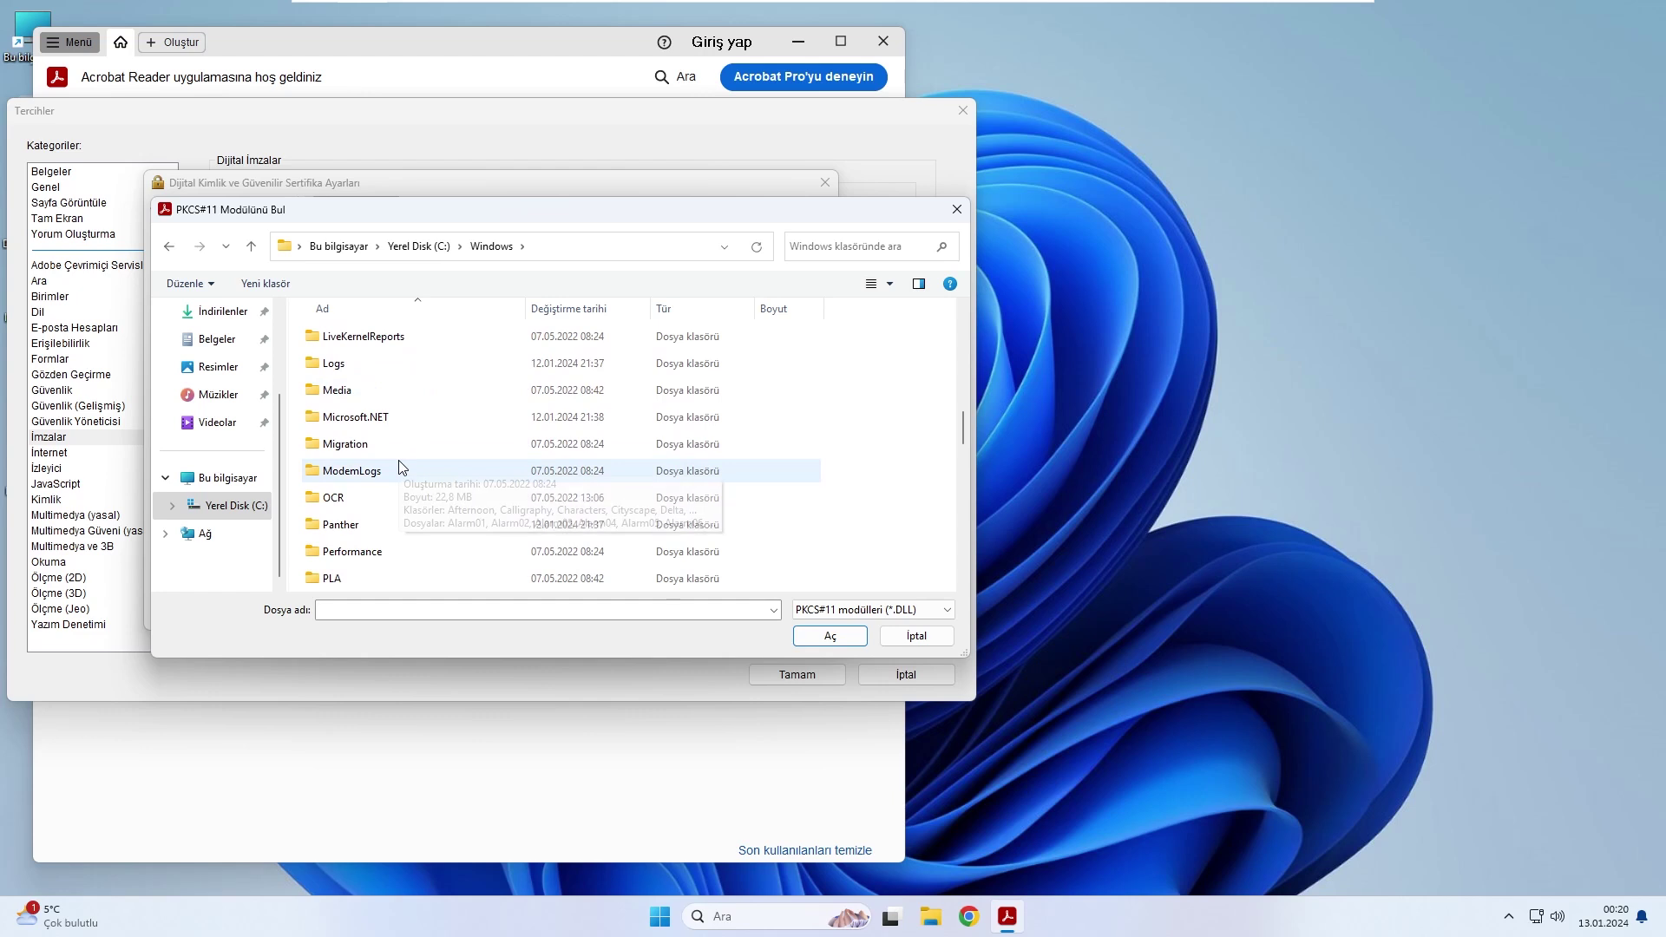
scroll(404, 471, "down", 4)
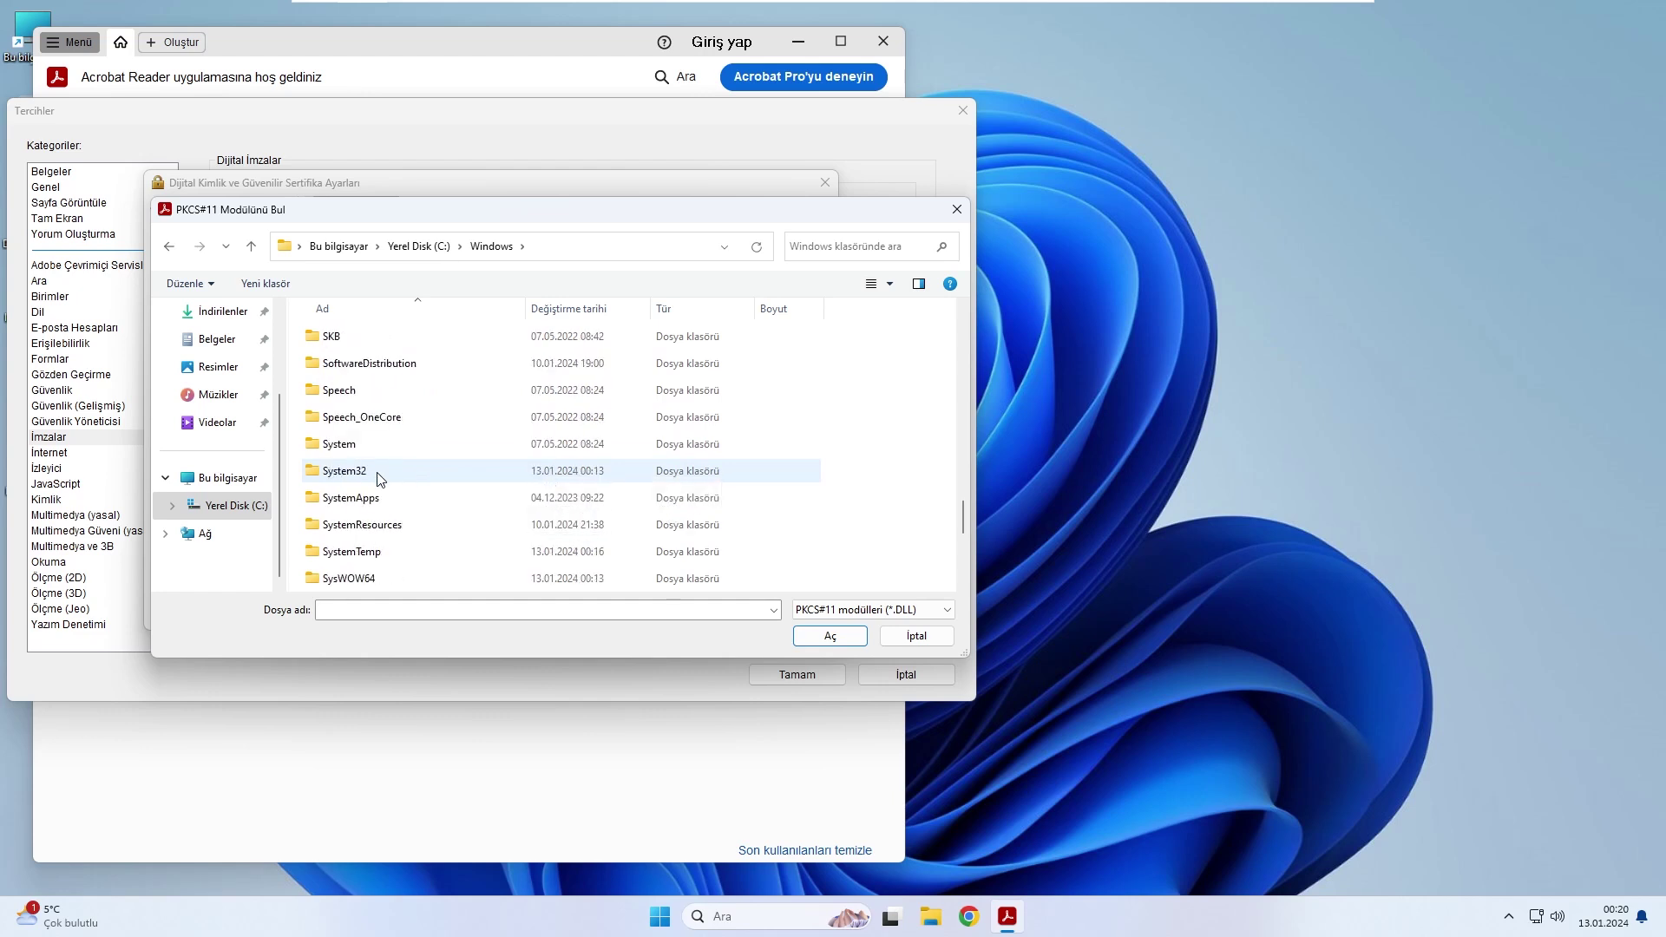
left_click(369, 476)
double_click(382, 480)
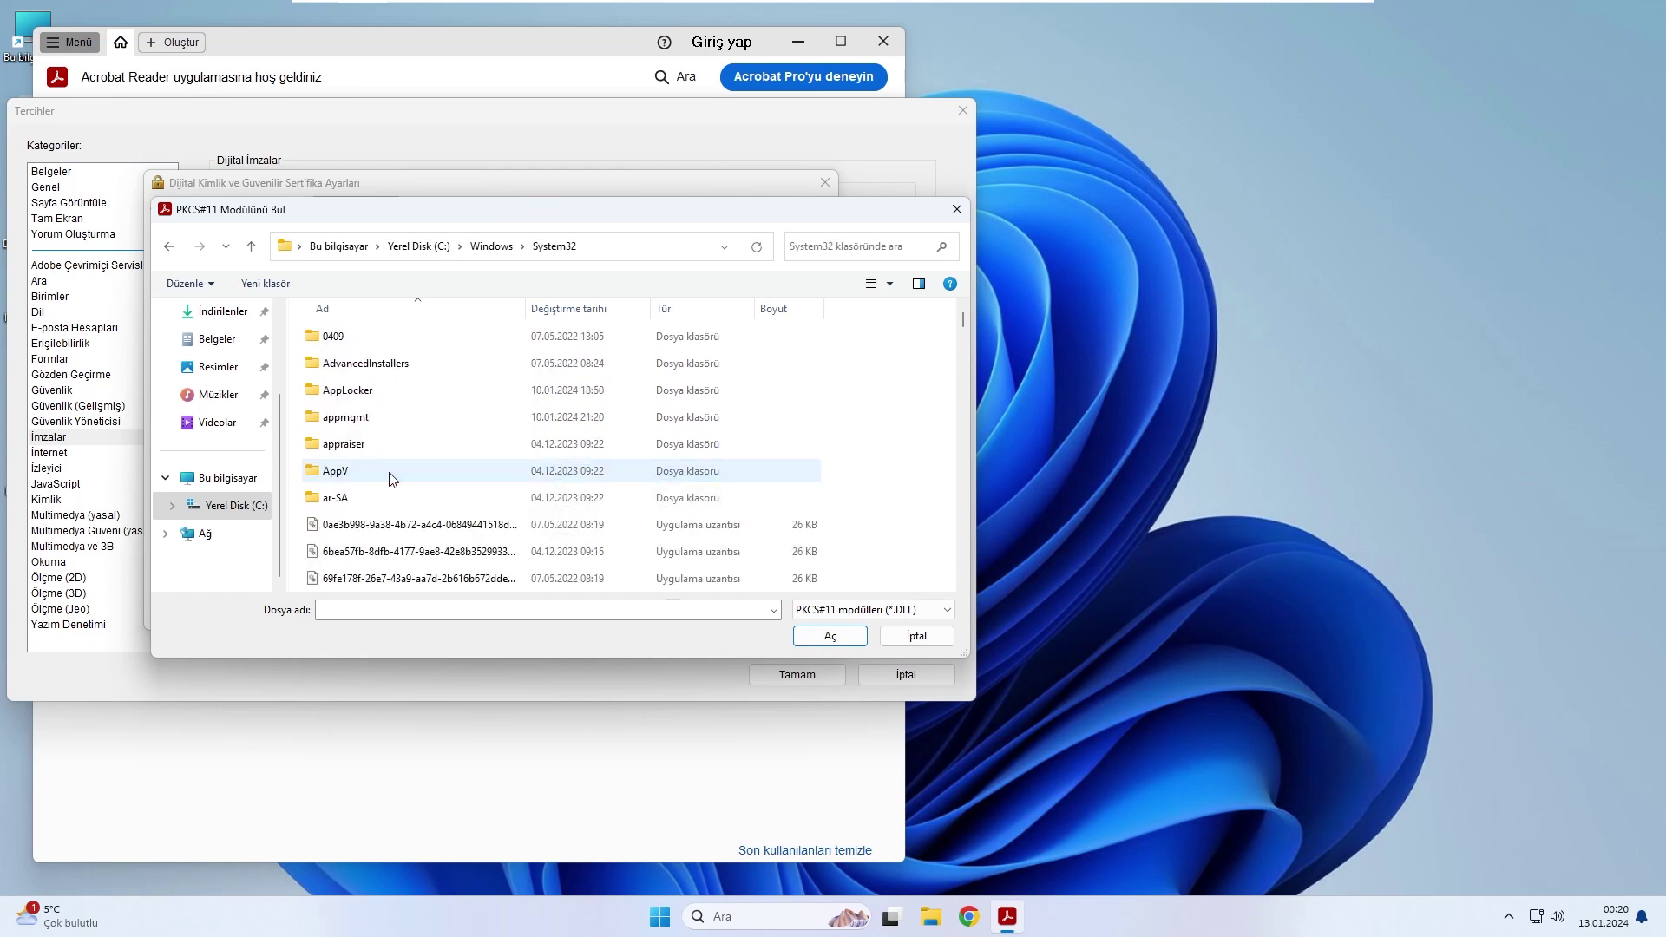
Load akisp11.dll from the System32 folder as the PKCS#11 module
scroll(411, 473, "down", 20)
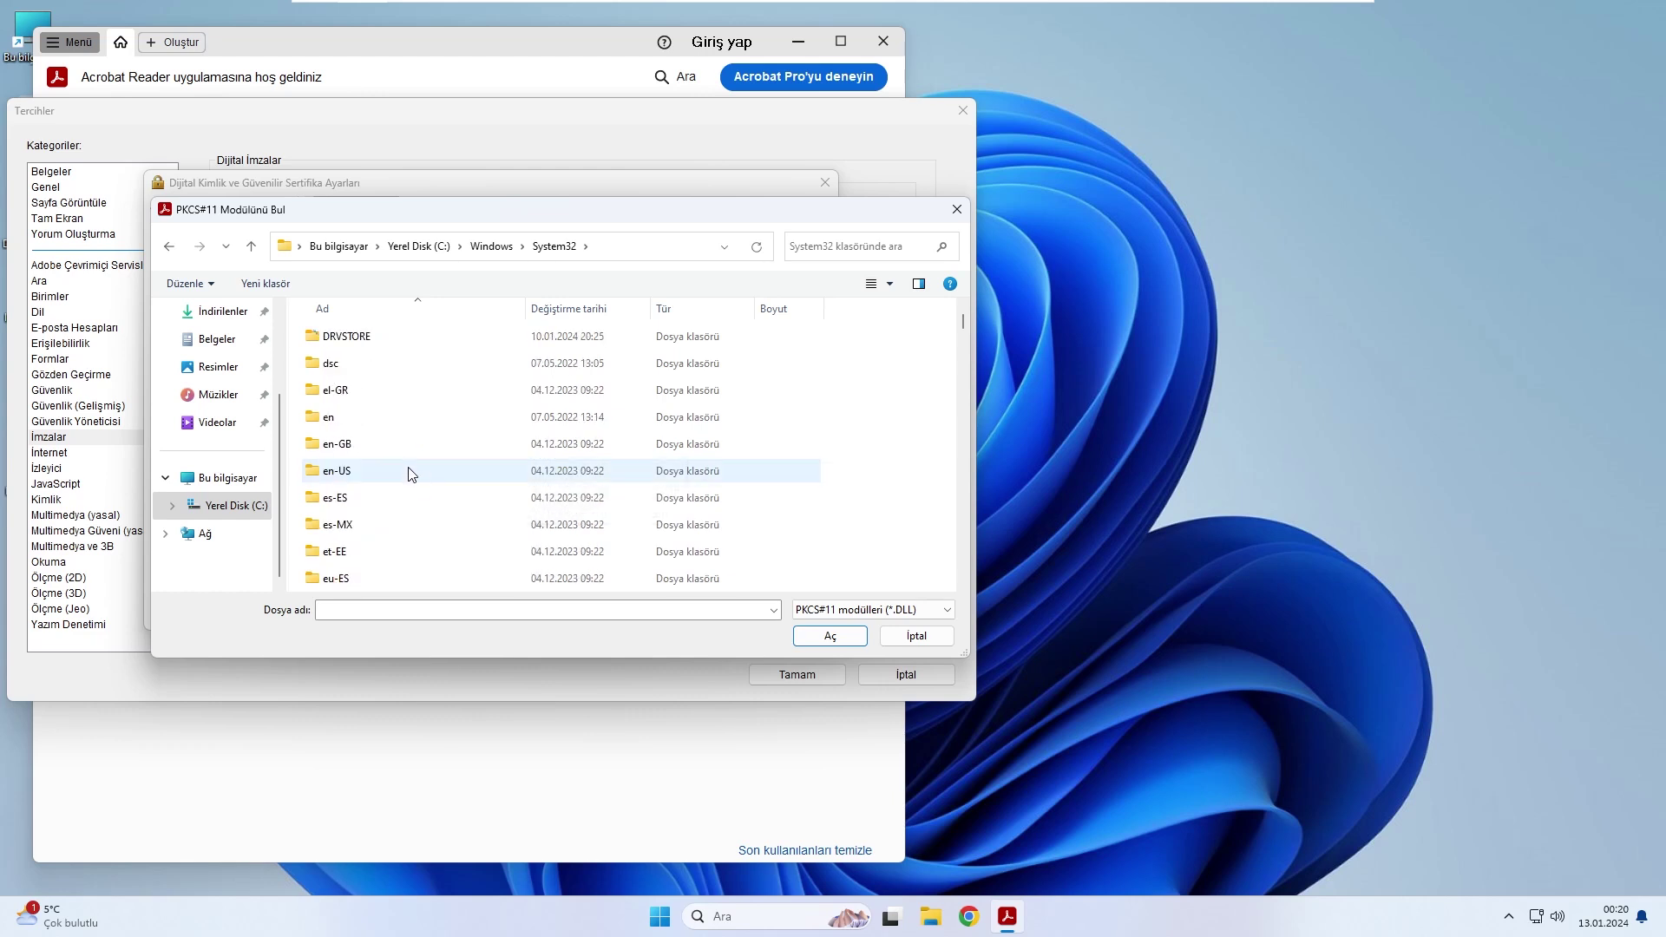
scroll(413, 486, "down", 20)
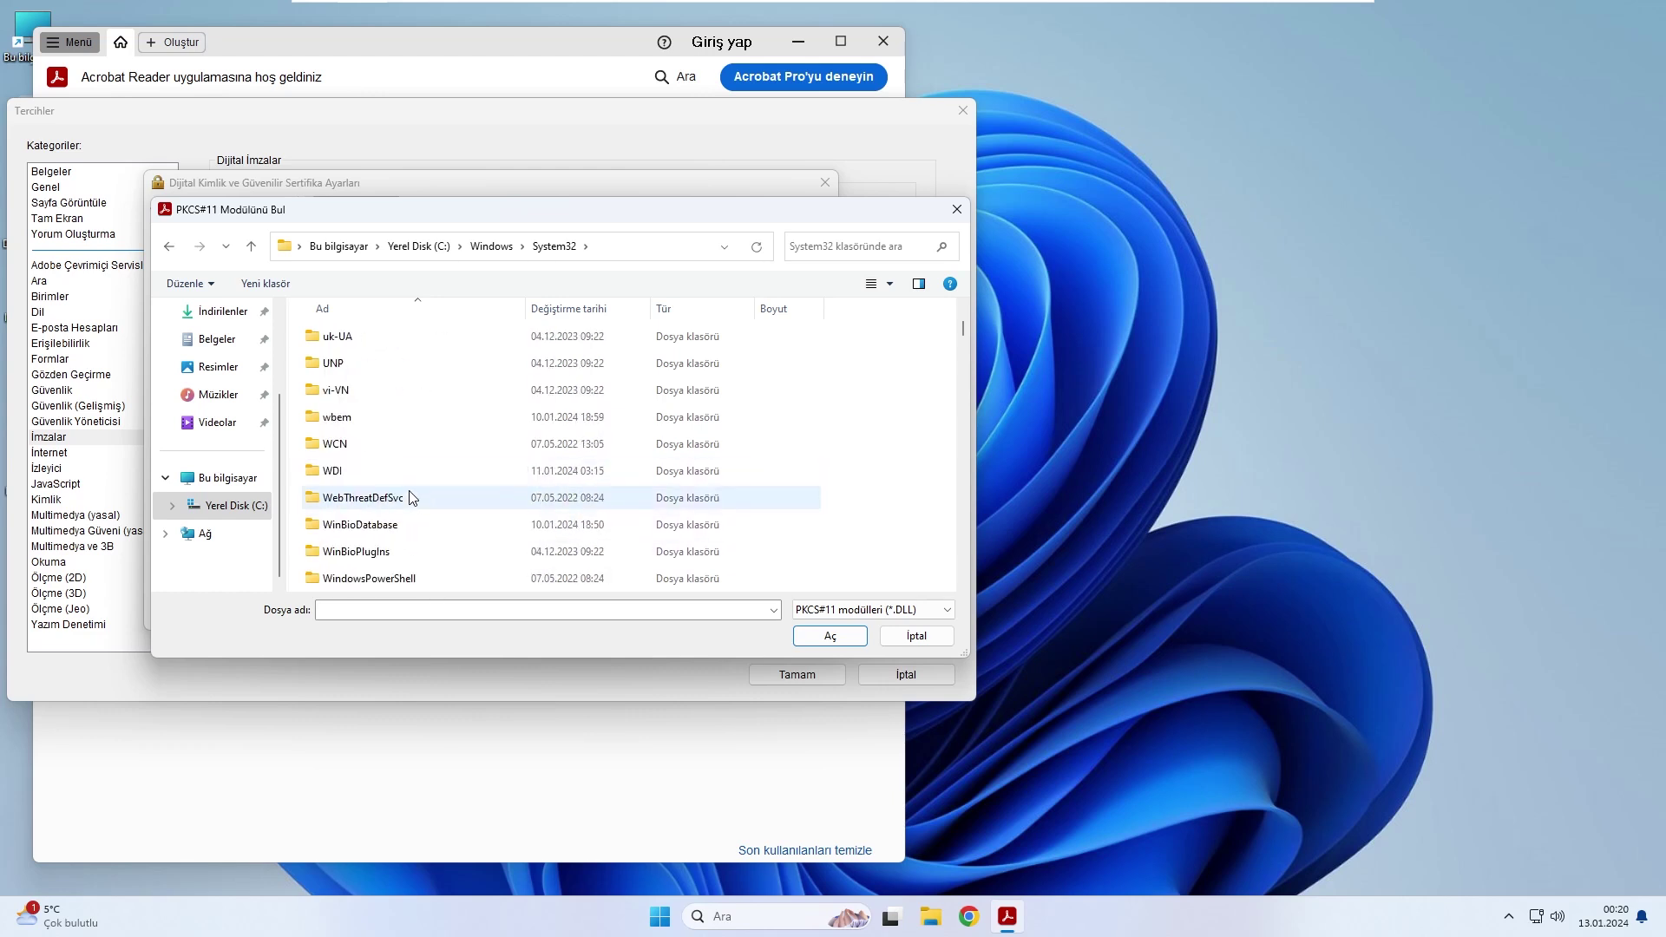
scroll(413, 512, "down", 15)
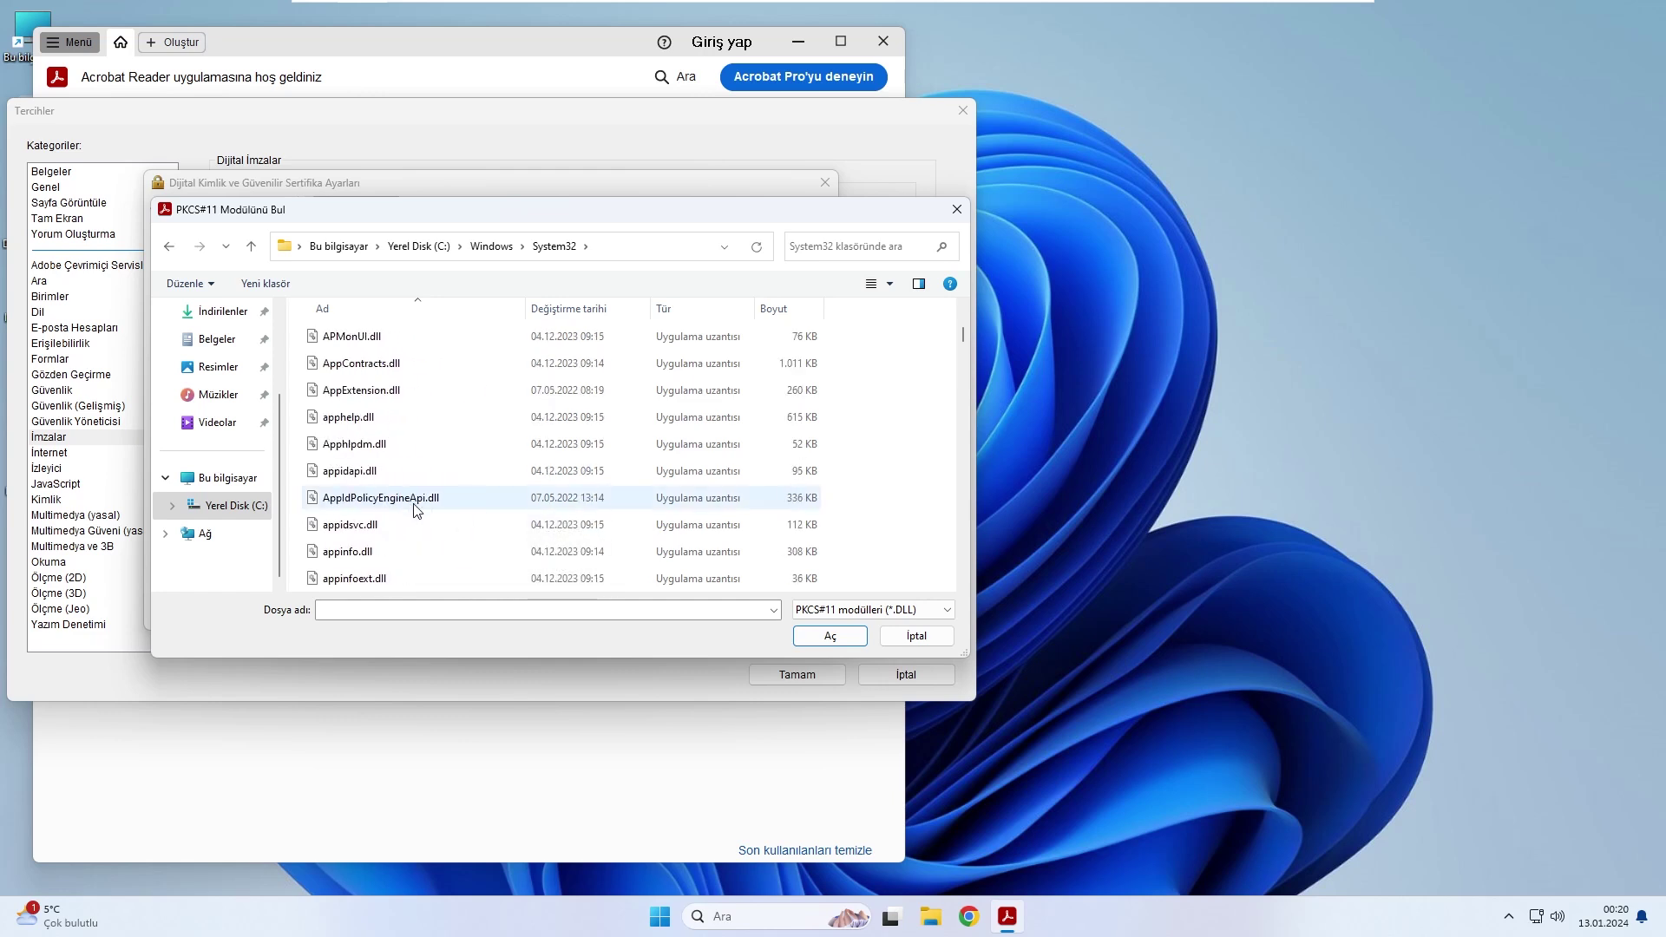
scroll(413, 508, "up", 4)
scroll(418, 490, "up", 2)
left_click(335, 445)
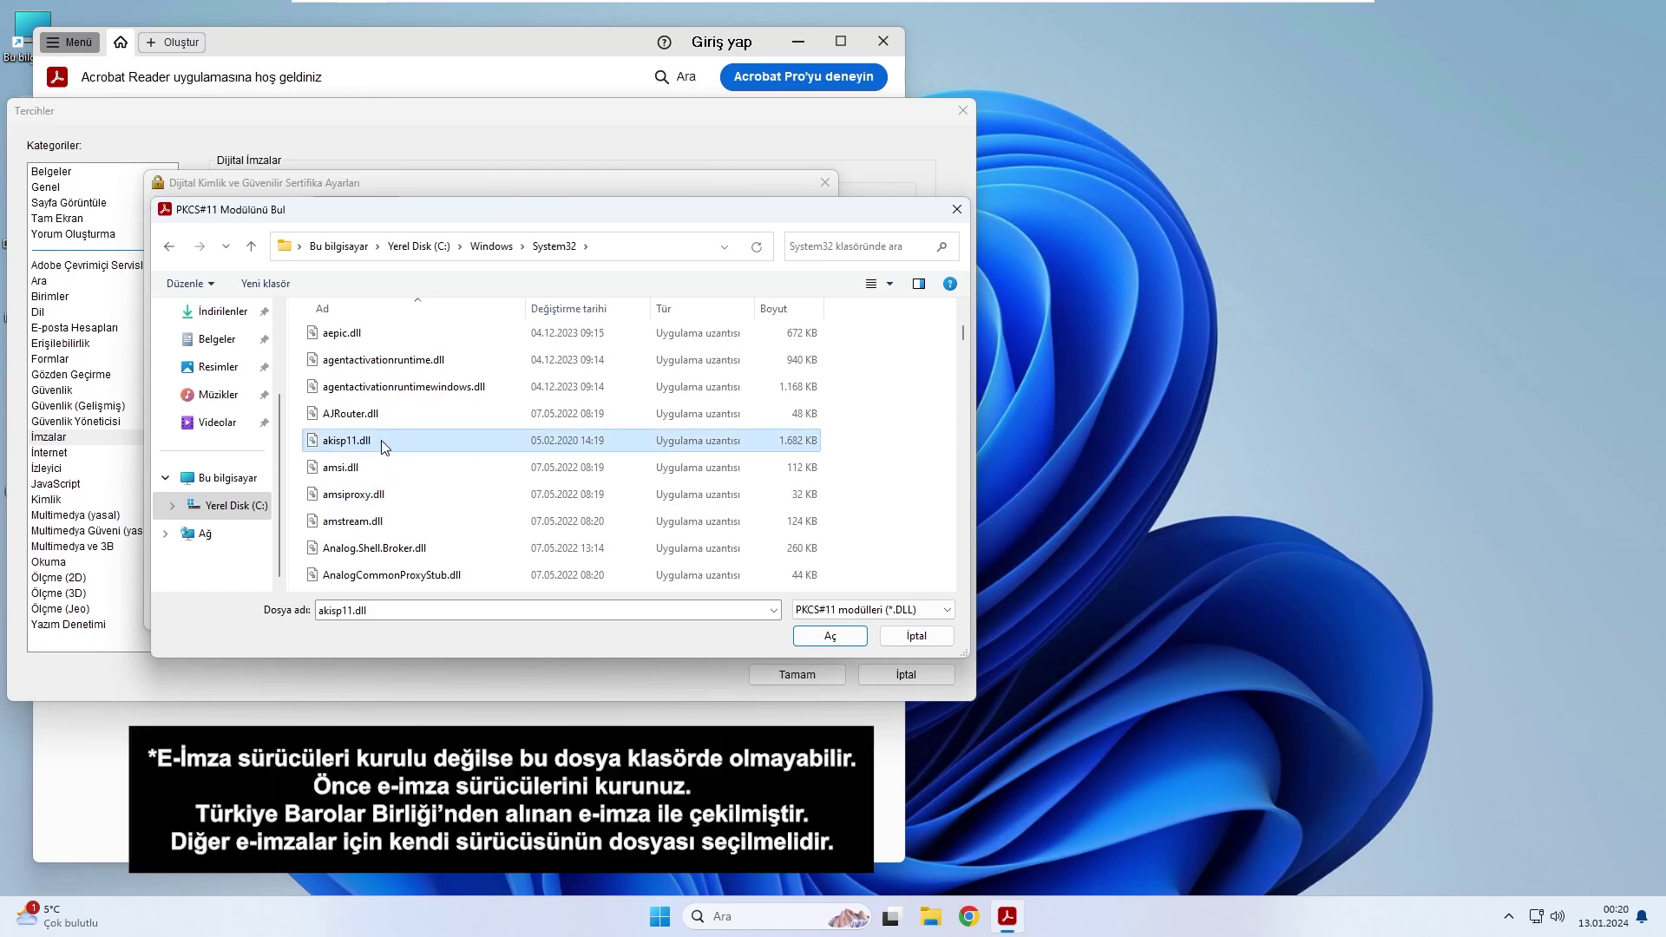
left_click(809, 637)
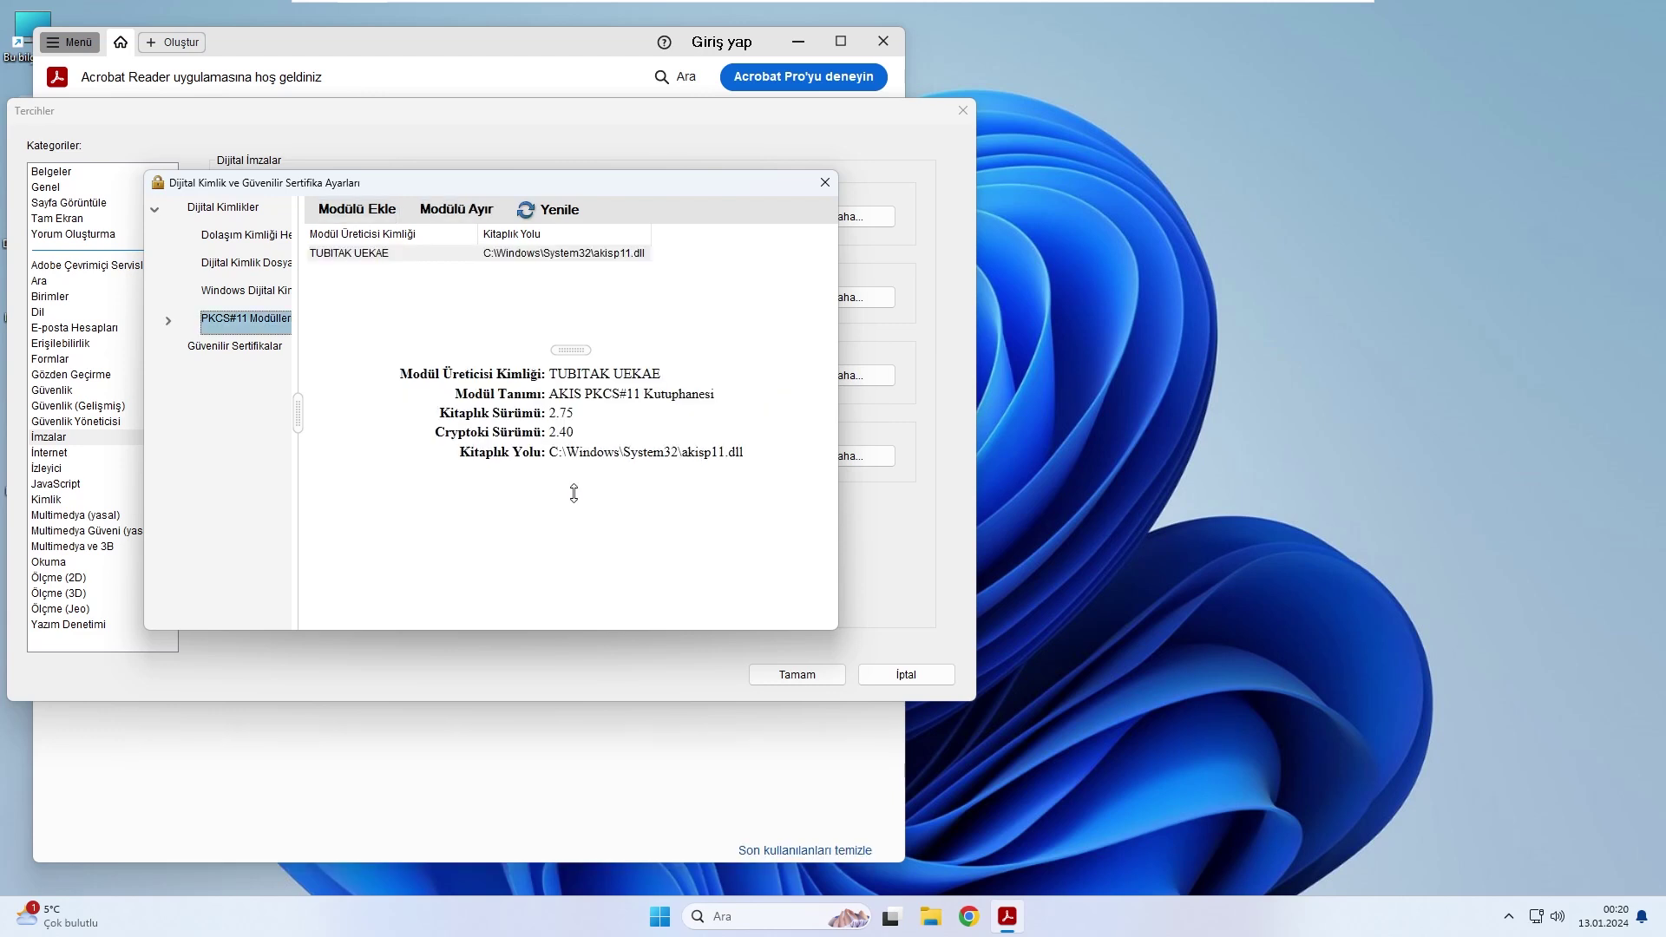
Log in to the Akis token of the AKIS PKCS#11 module with the card password and display its digital identity
left_click(169, 321)
left_click(184, 351)
left_click(241, 379)
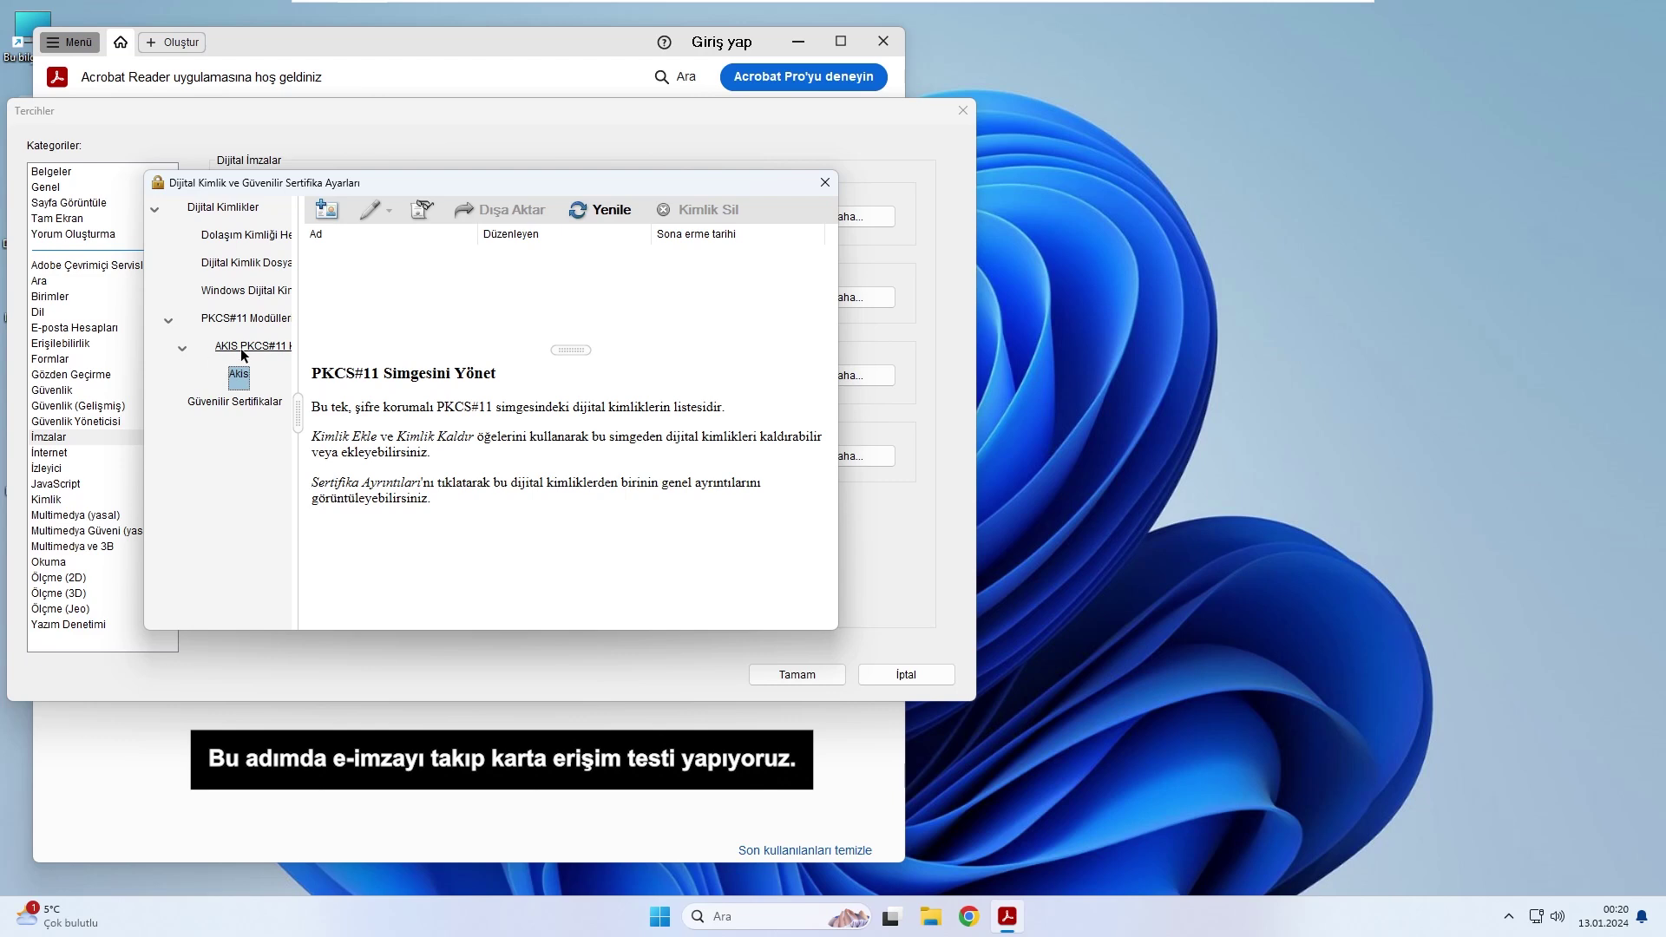
left_click(244, 350)
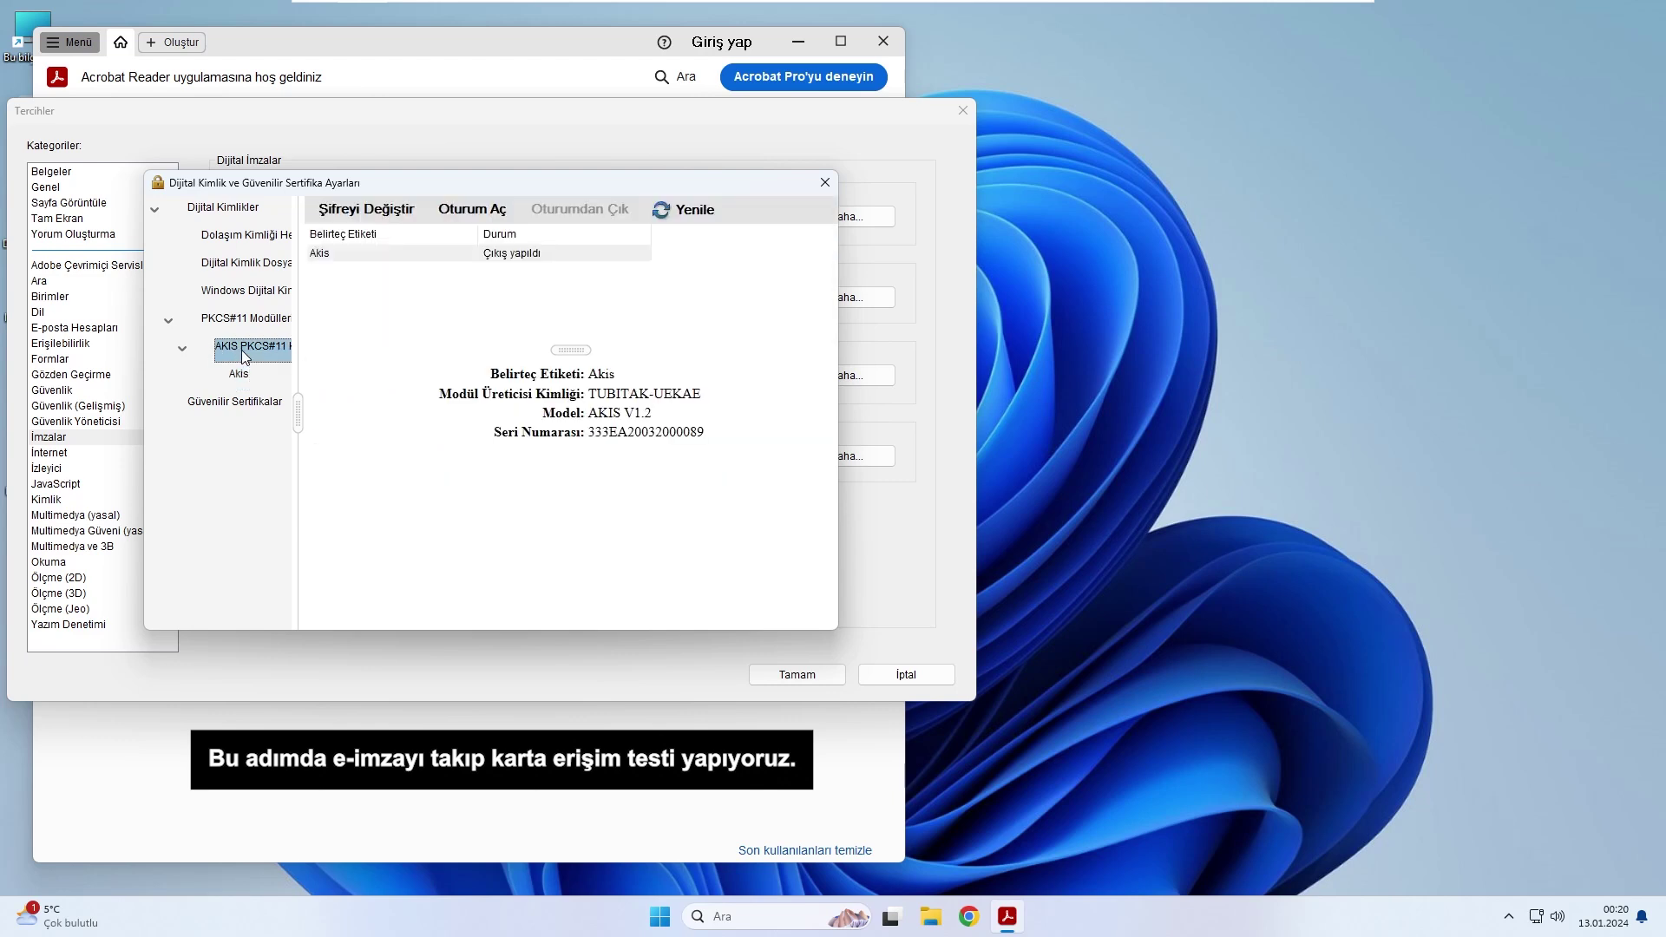
left_click(379, 262)
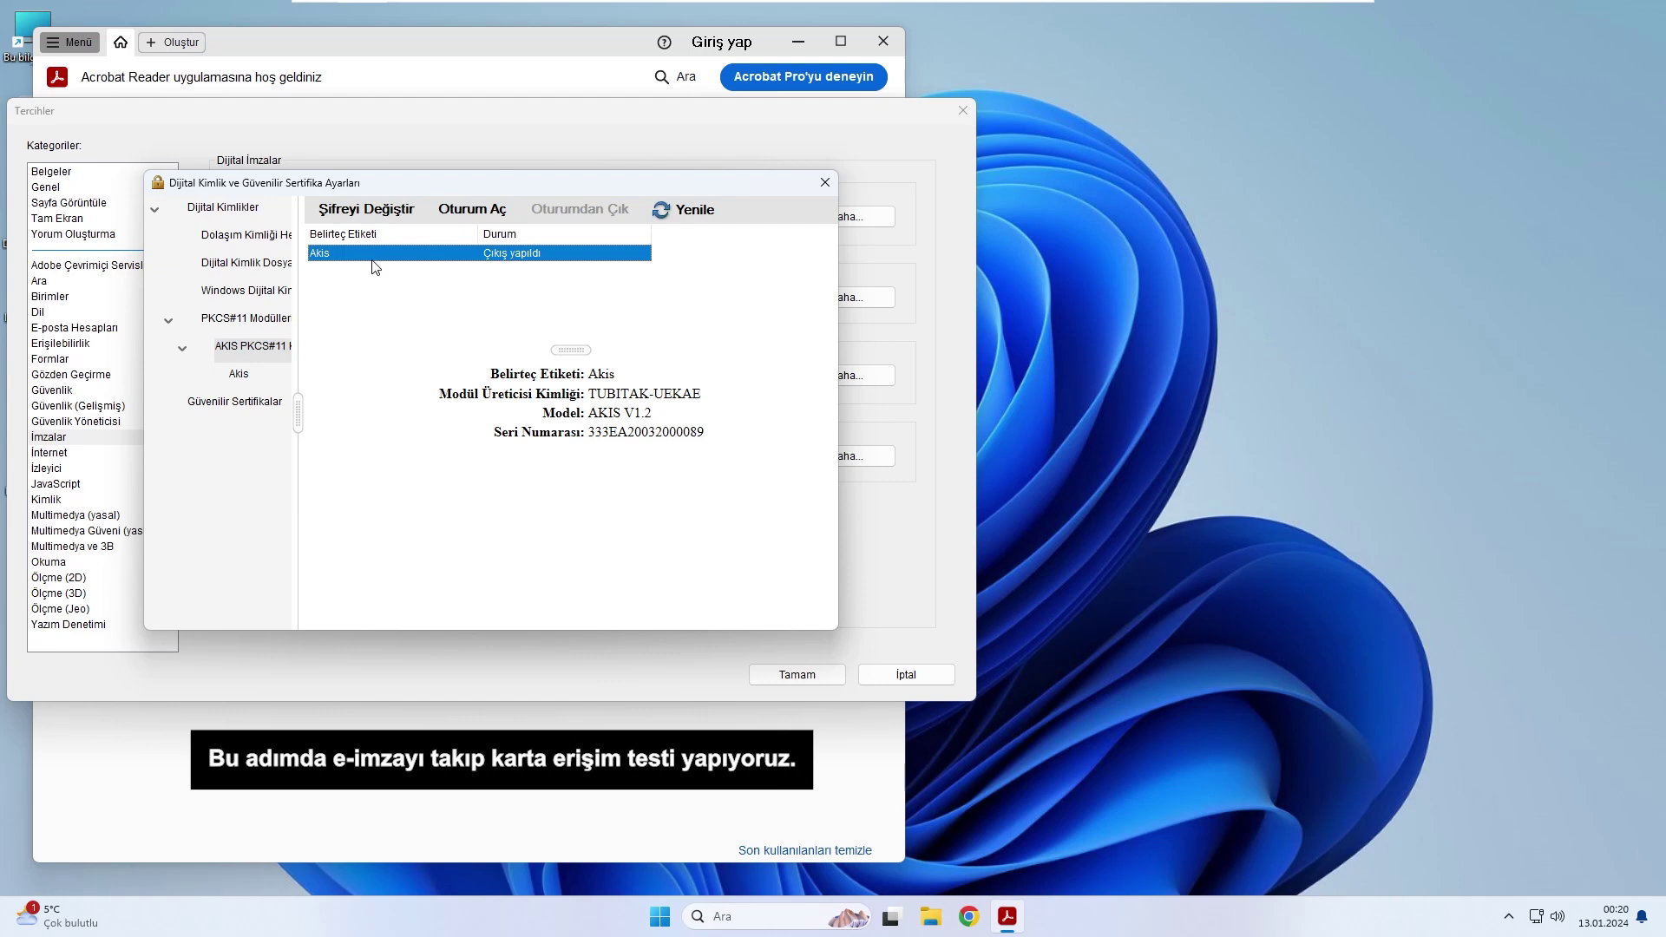
left_click(478, 211)
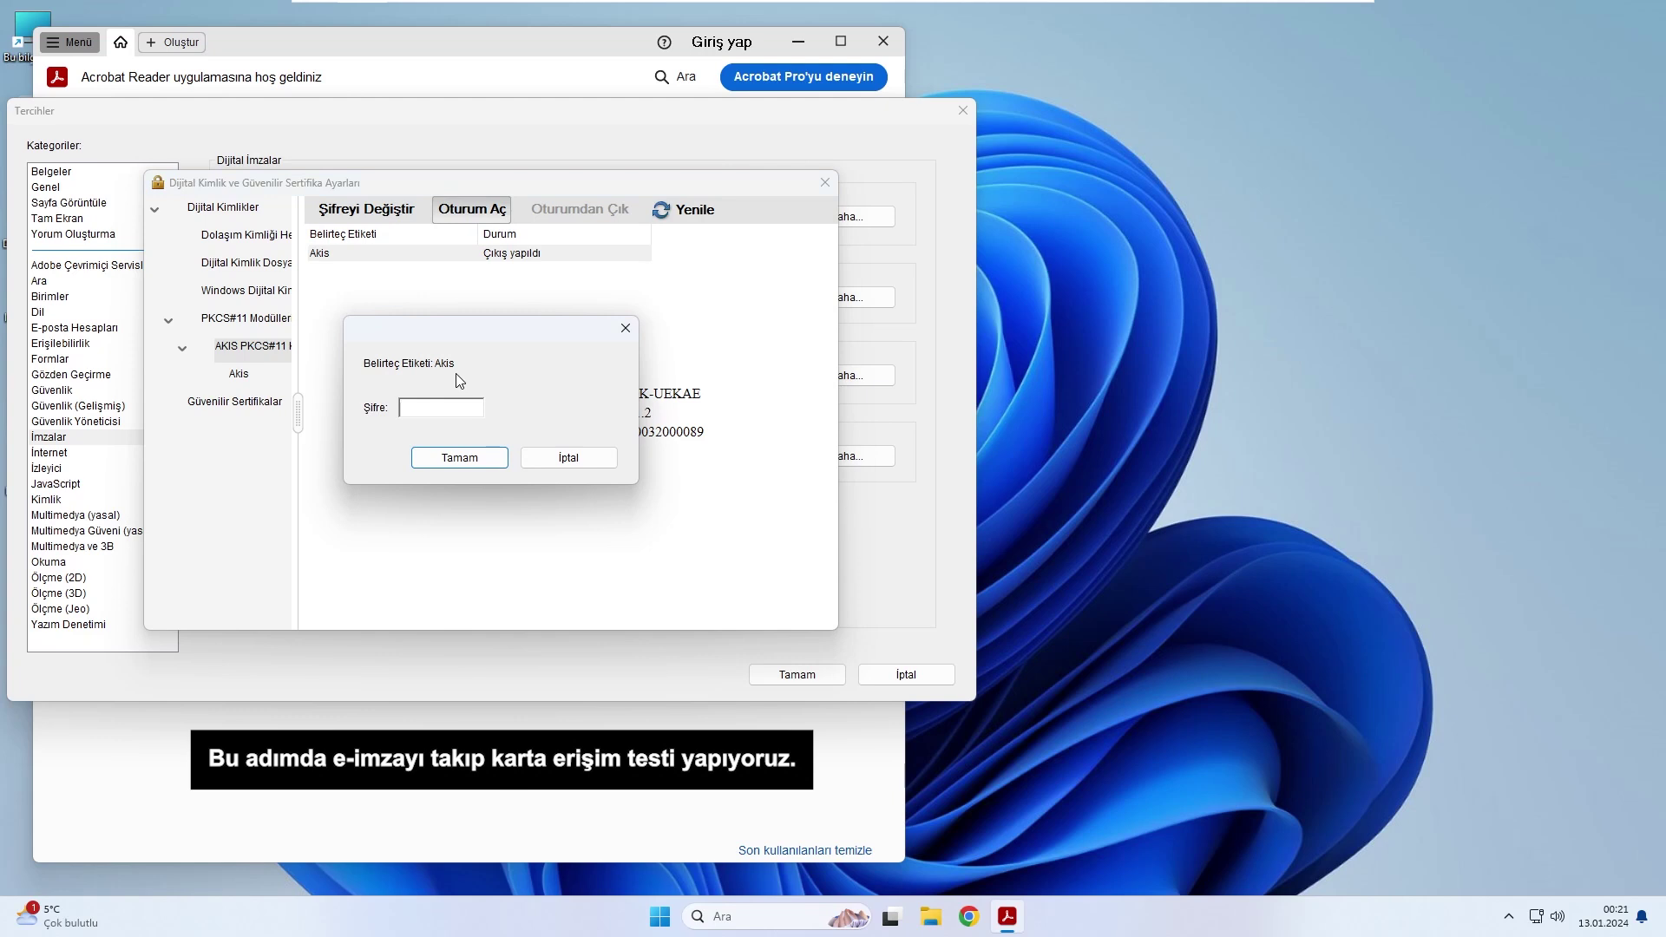
type("*****")
left_click(454, 457)
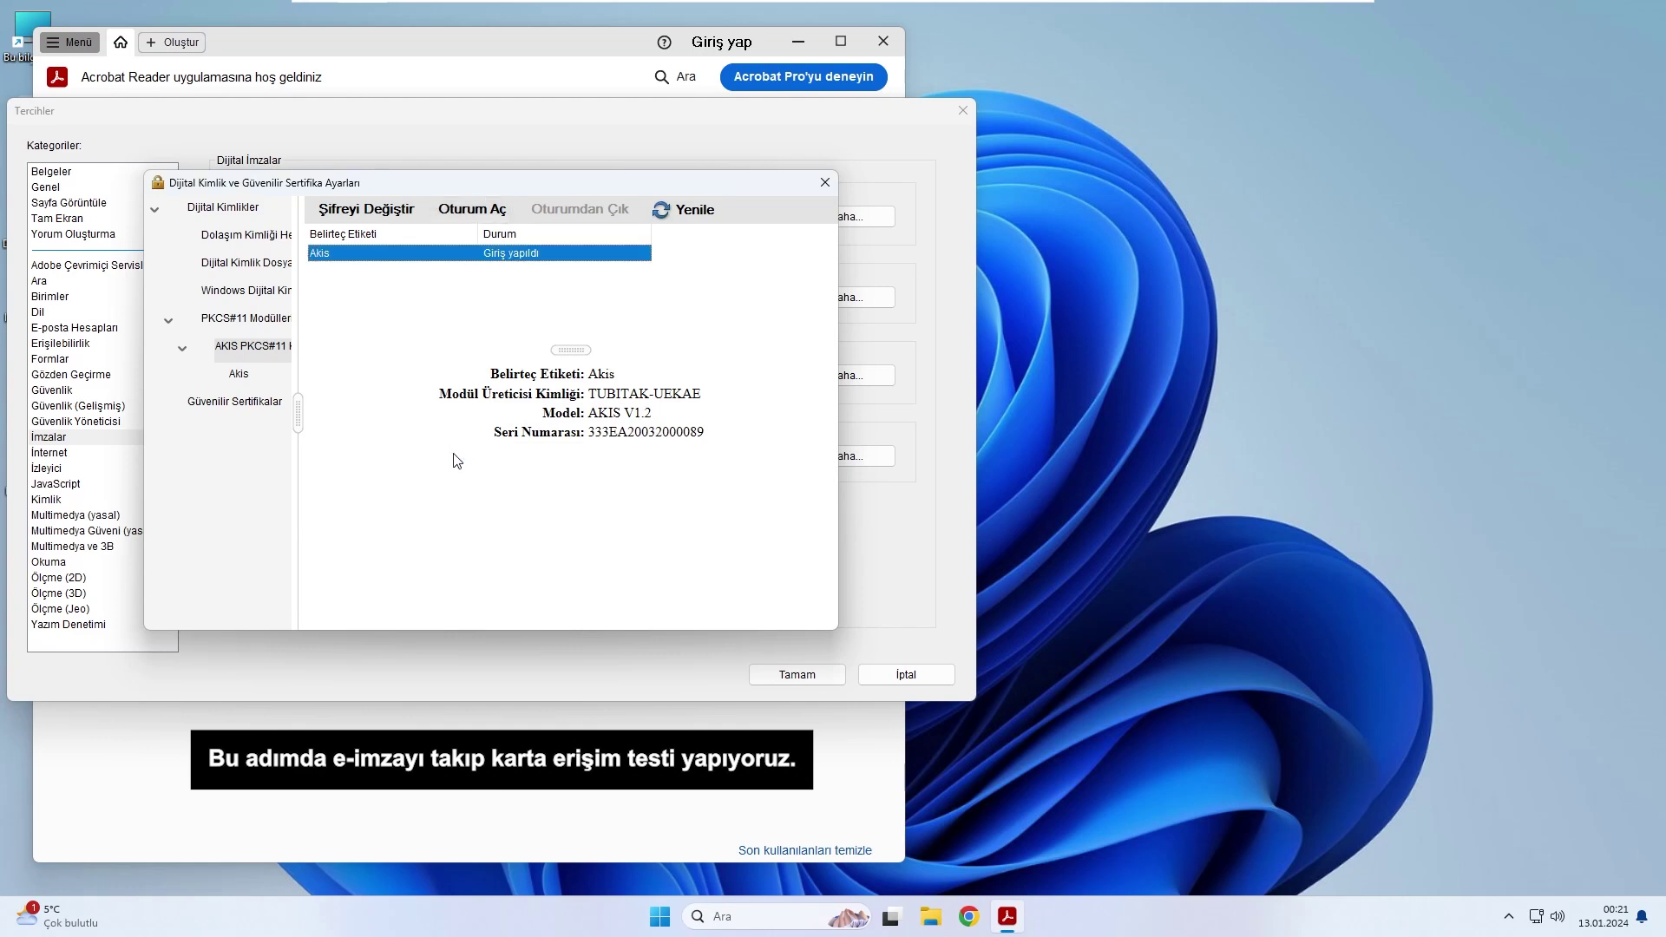
left_click(239, 378)
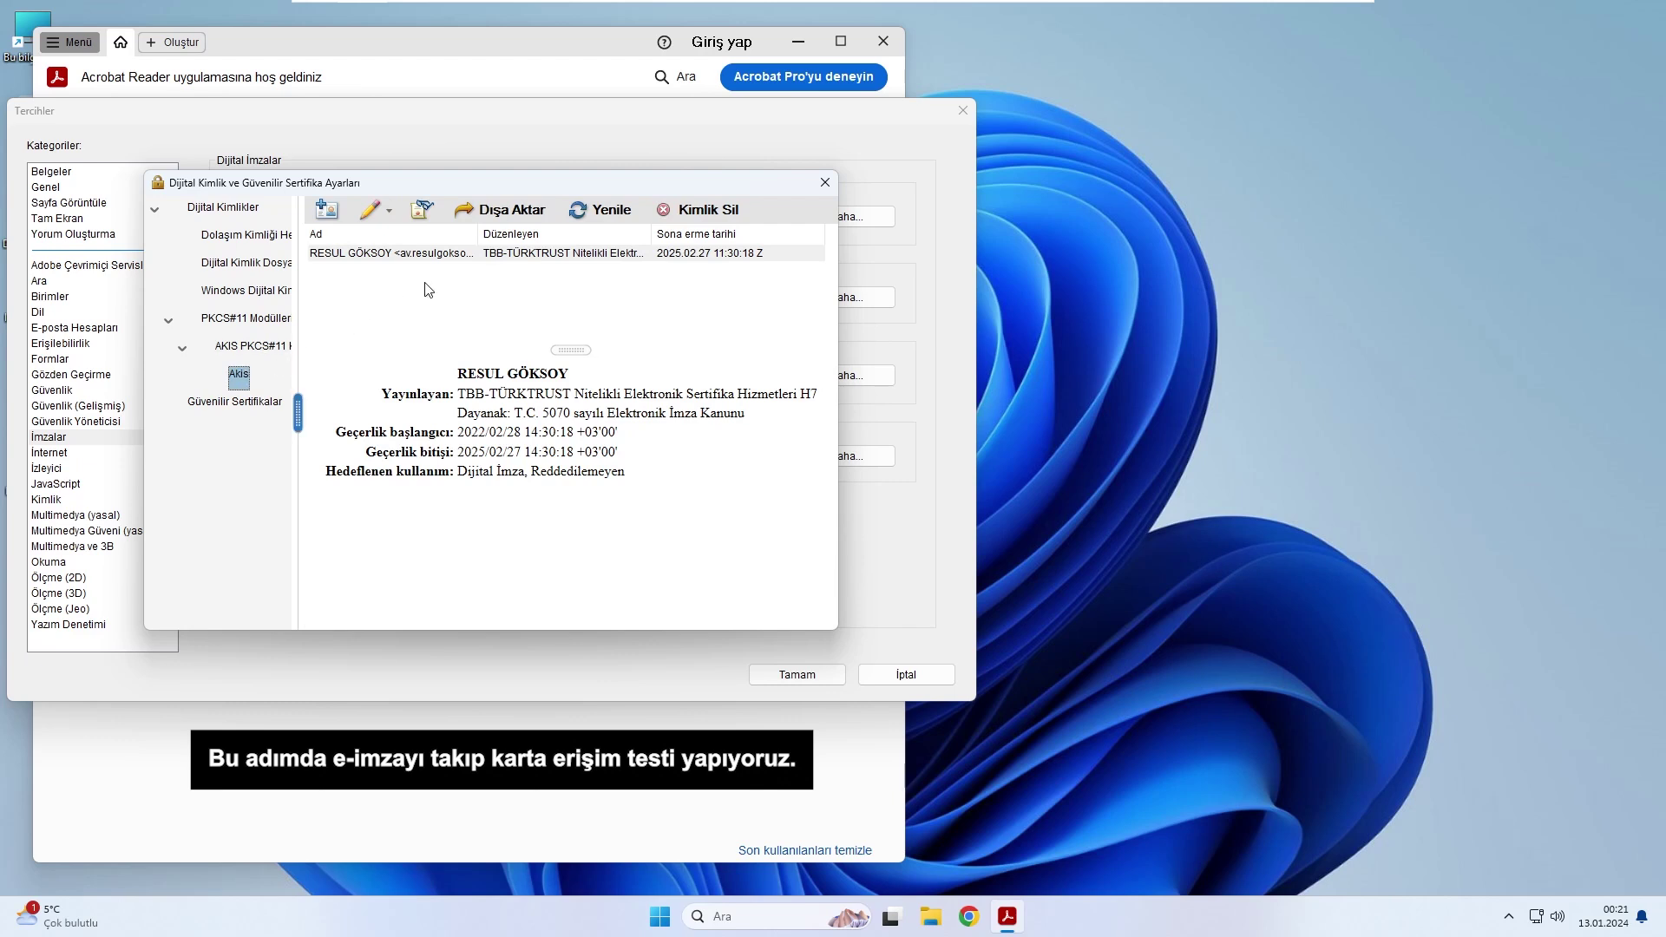
Start a certificate import under Güvenilir Sertifikalar and add 194_TURKTRUST_Elektronik_Sertifika_Hizmet_Saglayicisi_h7 from the İndirilenler folder
left_click(169, 320)
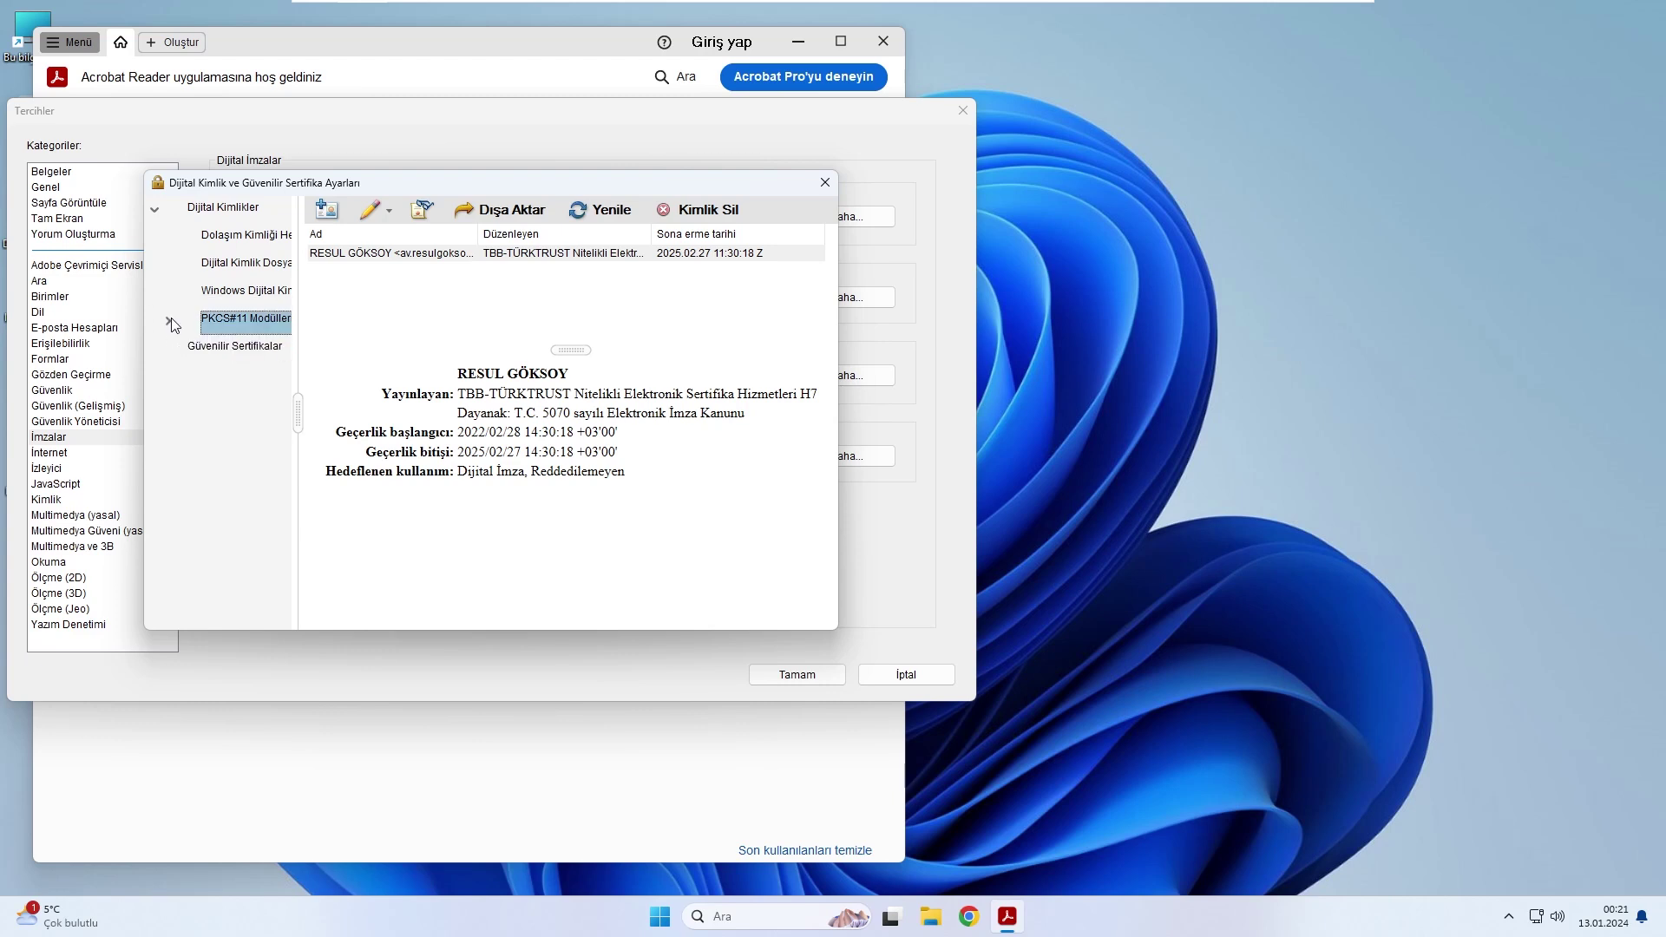
left_click(224, 347)
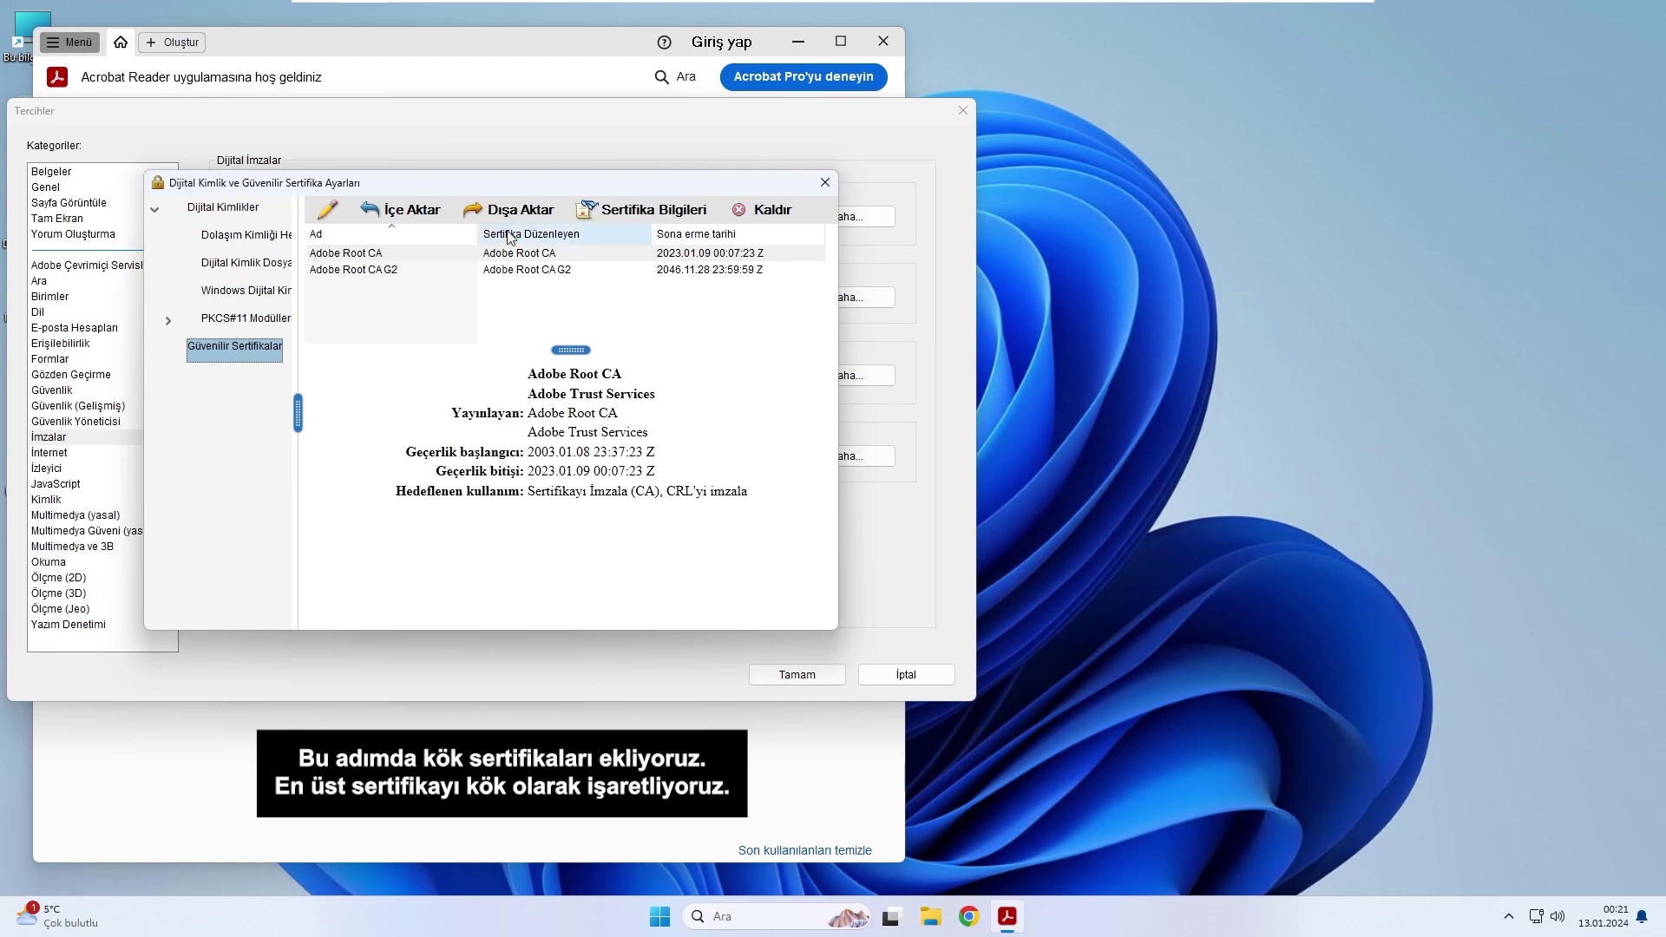
left_click(404, 210)
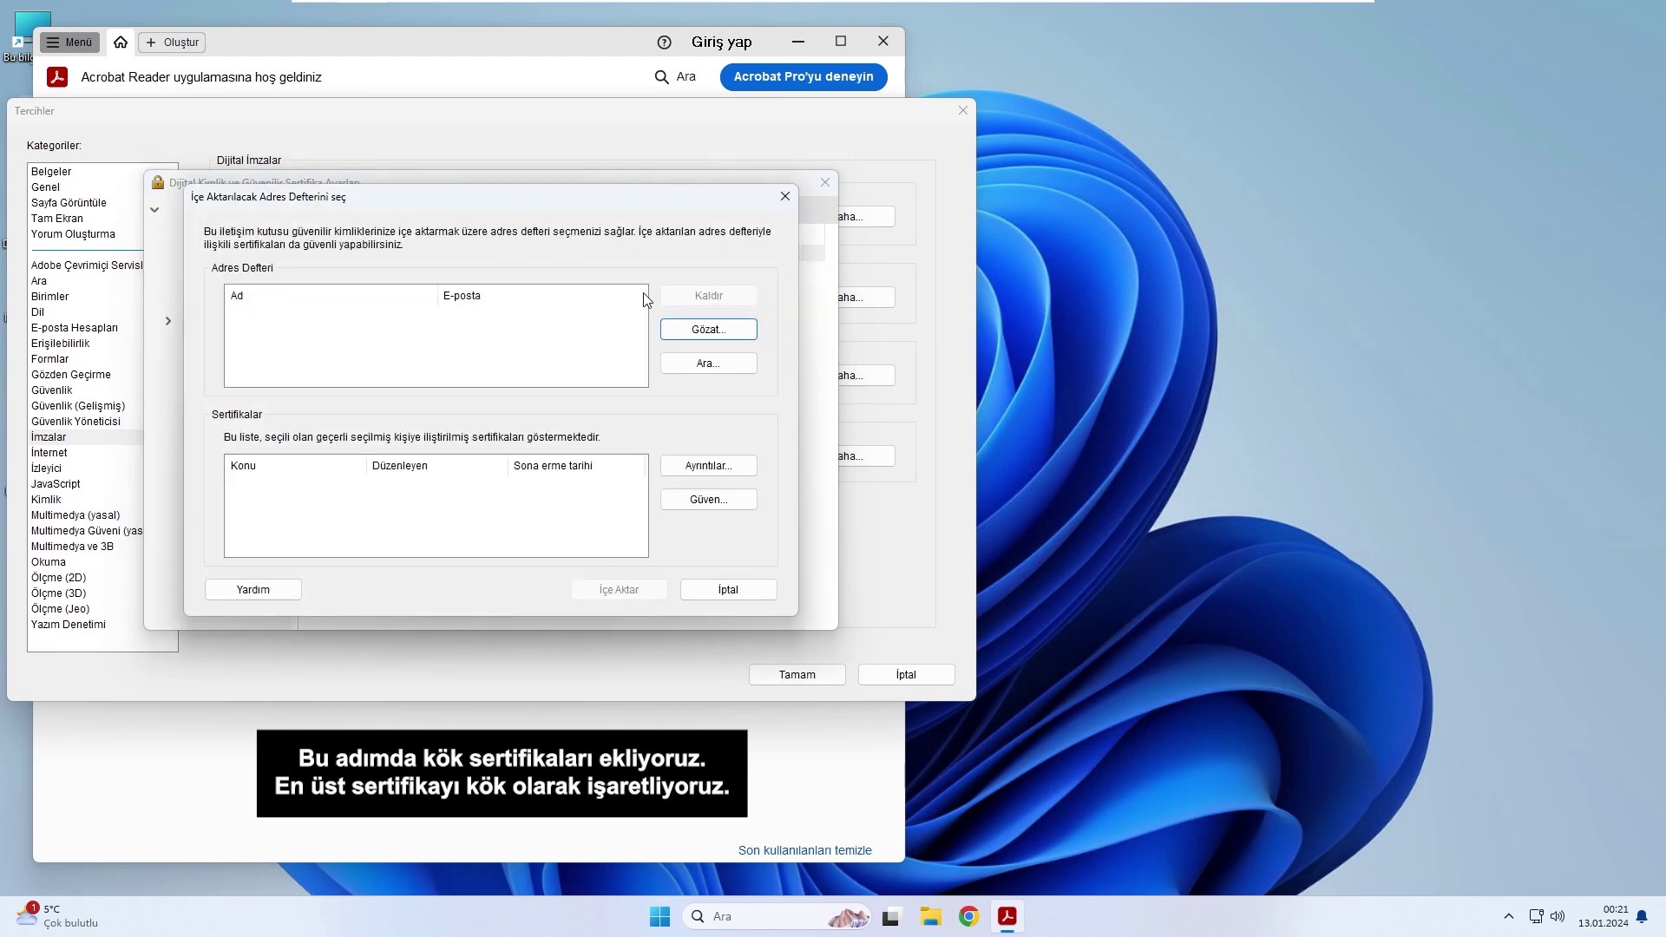
left_click(710, 332)
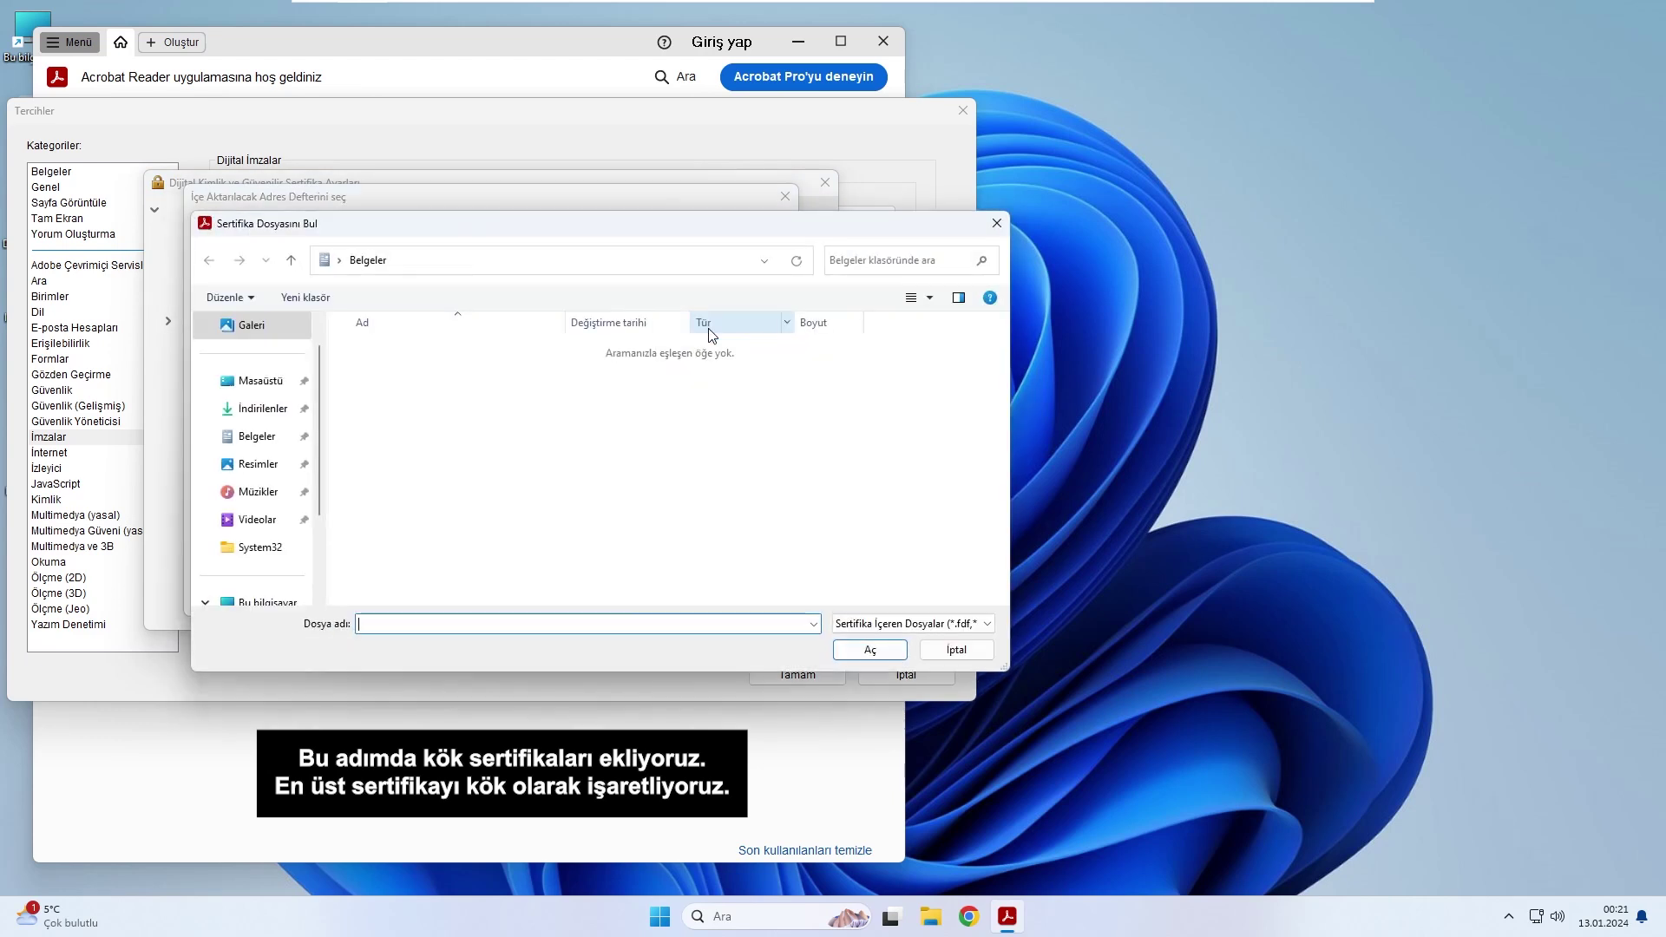
left_click(272, 413)
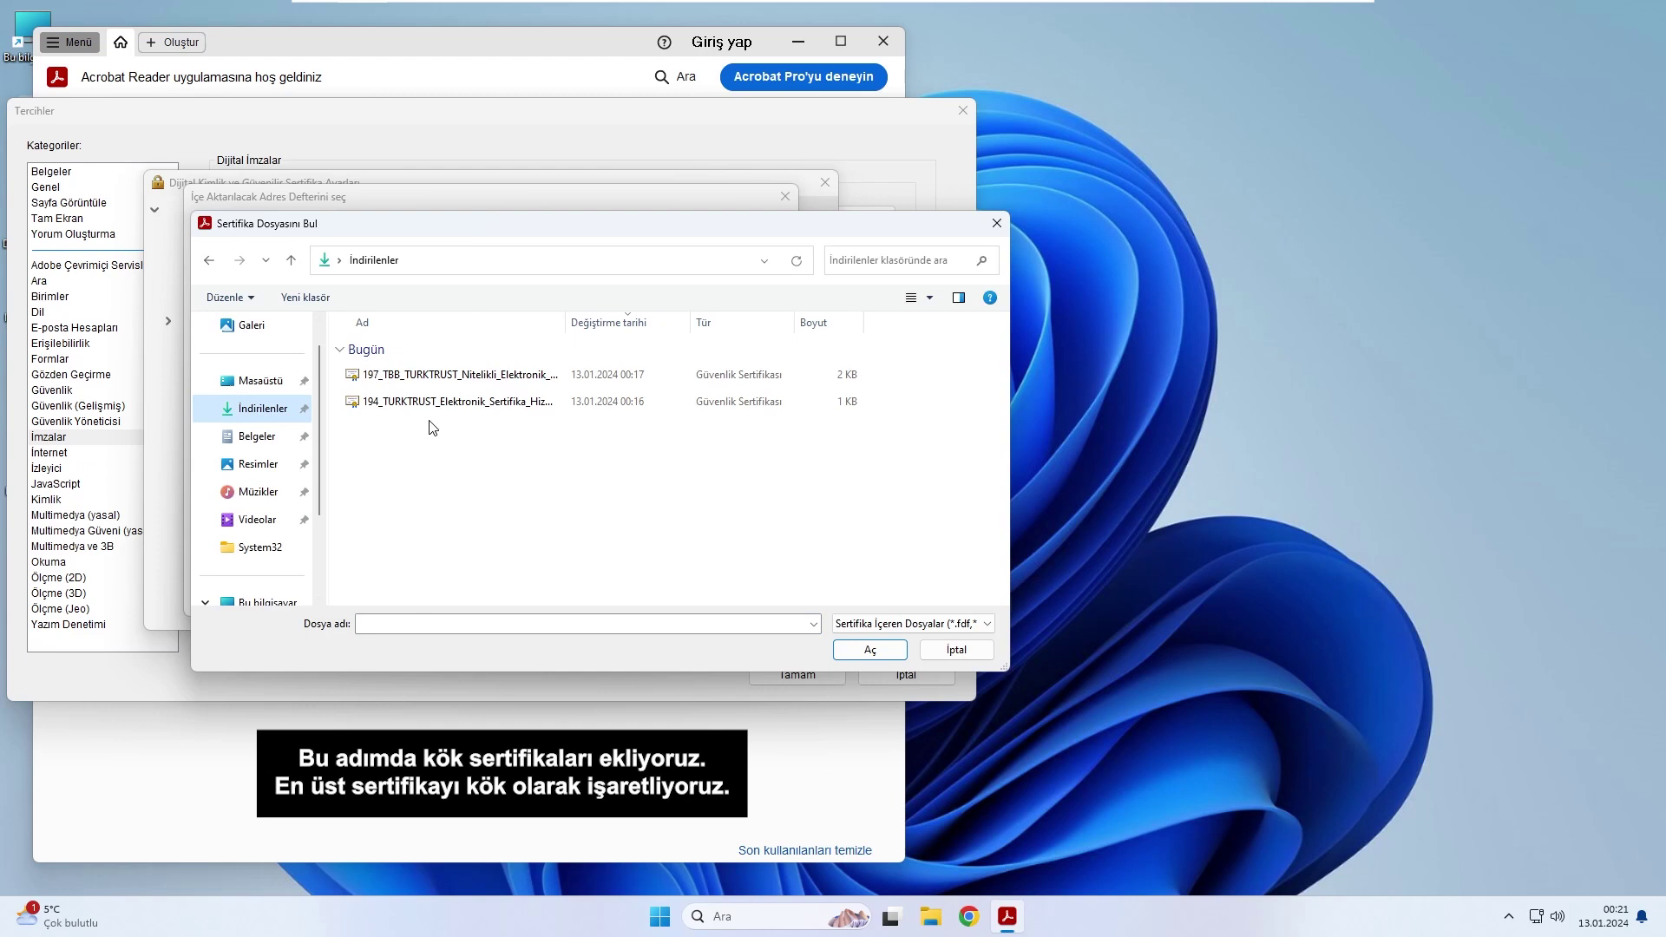
left_click(436, 404)
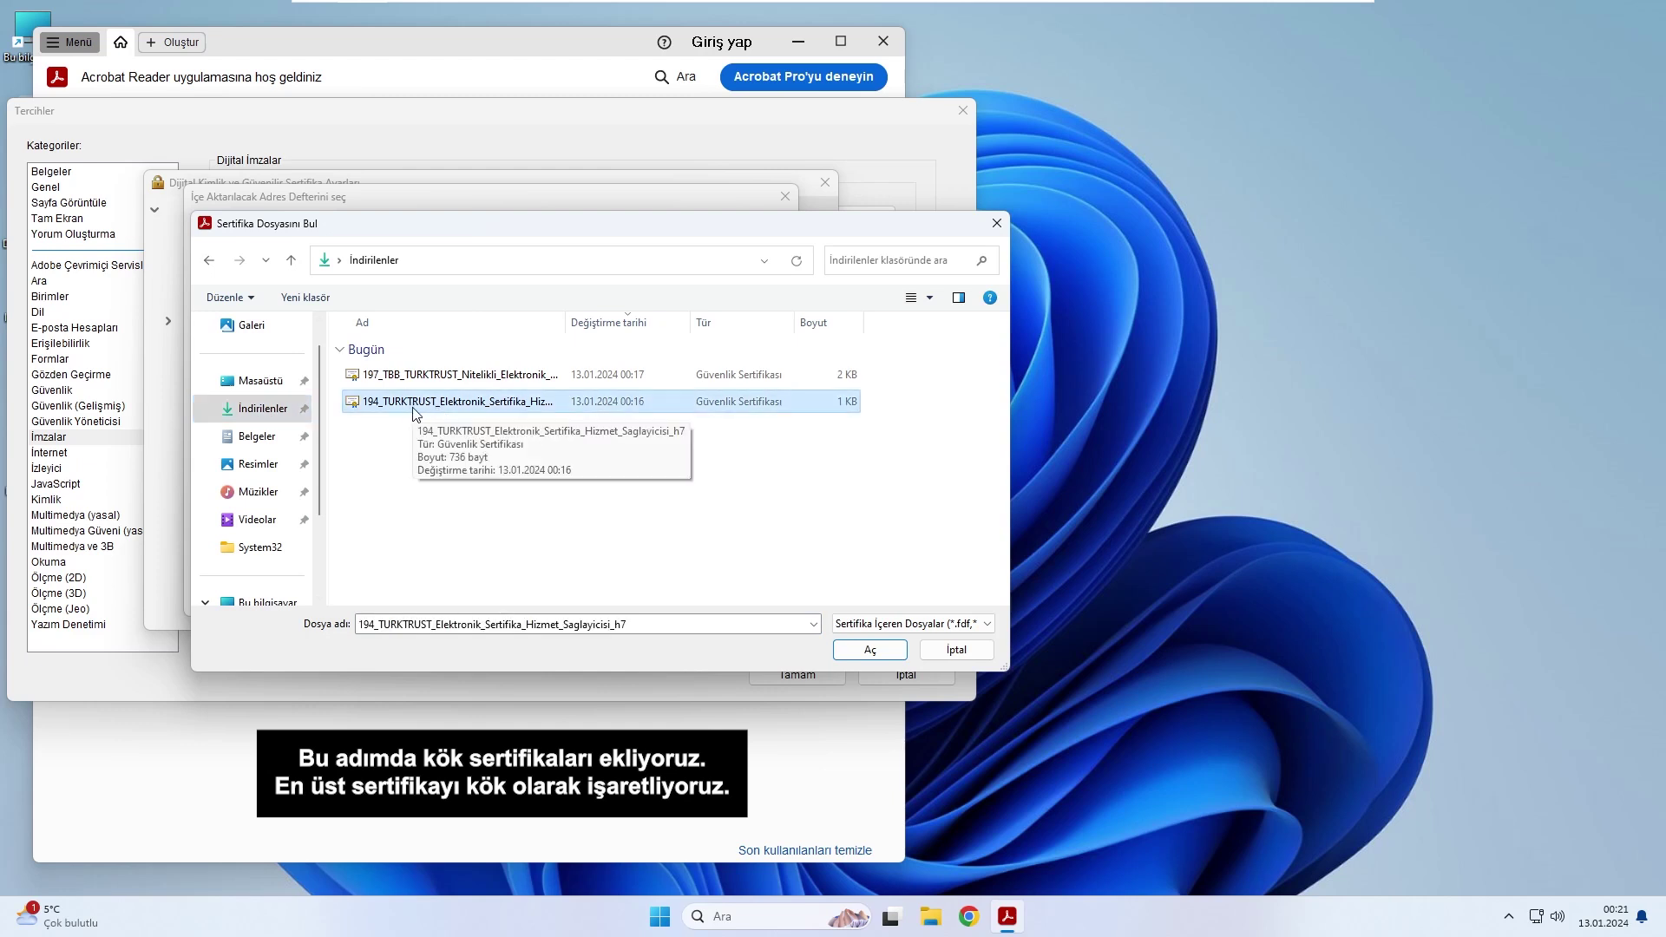
left_click(871, 650)
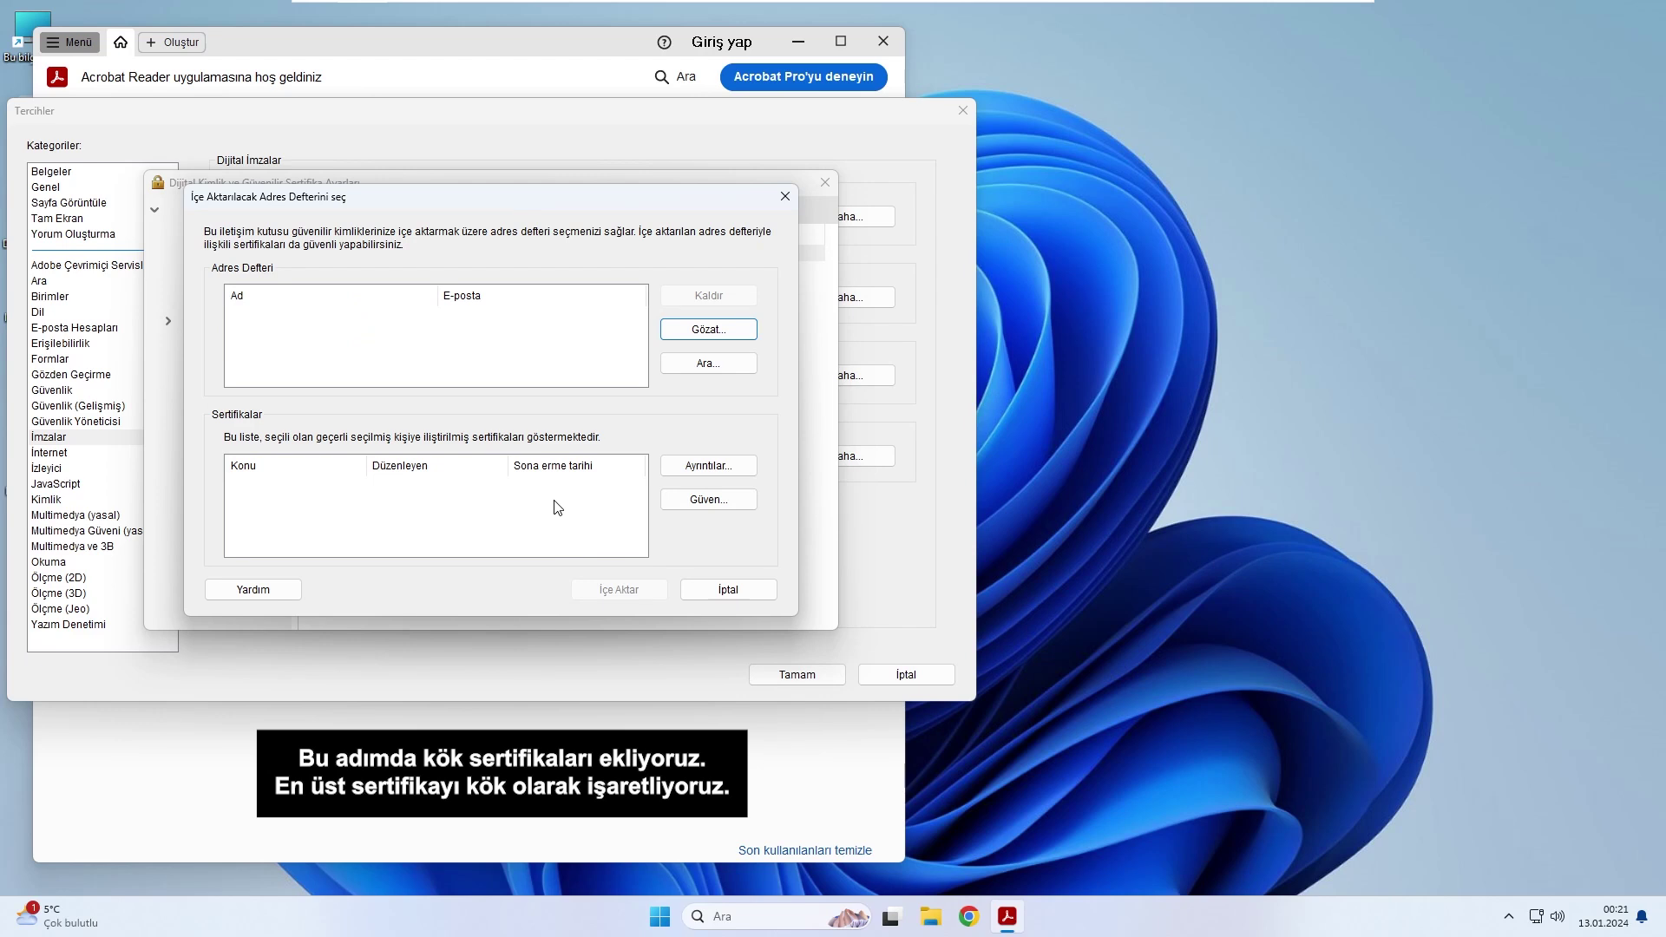
Set the TÜRKTRUST Elektronik Sertifika Hizmet Sağlayıcısı H7 certificate to be used as a trusted root
left_click(412, 316)
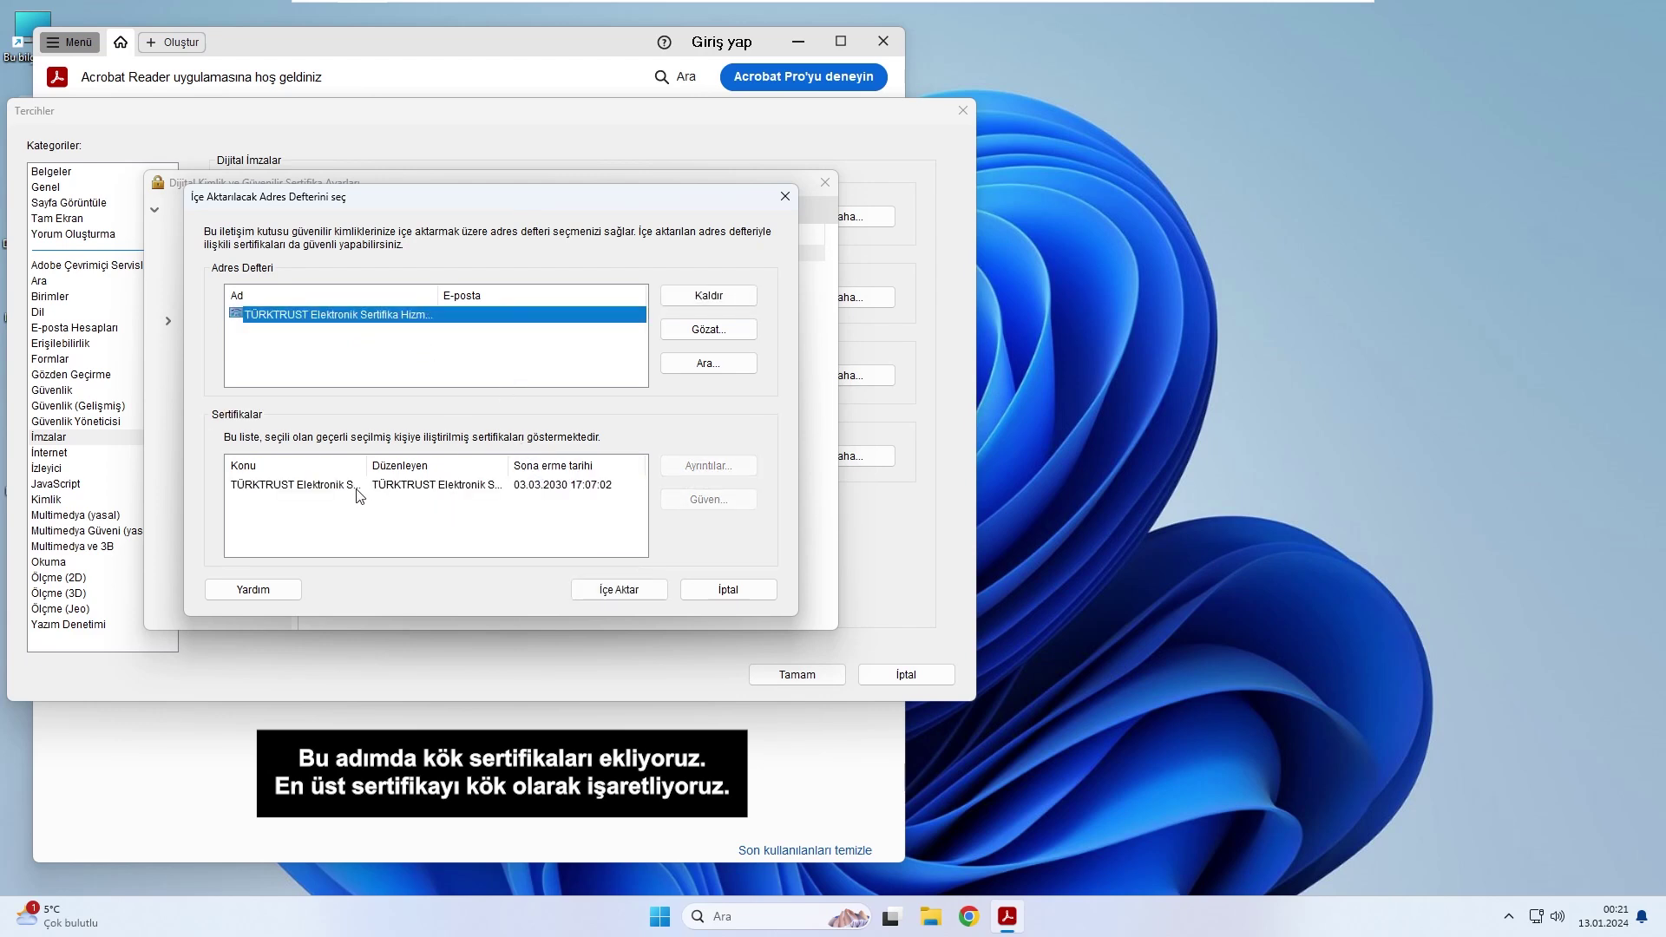
left_click(363, 487)
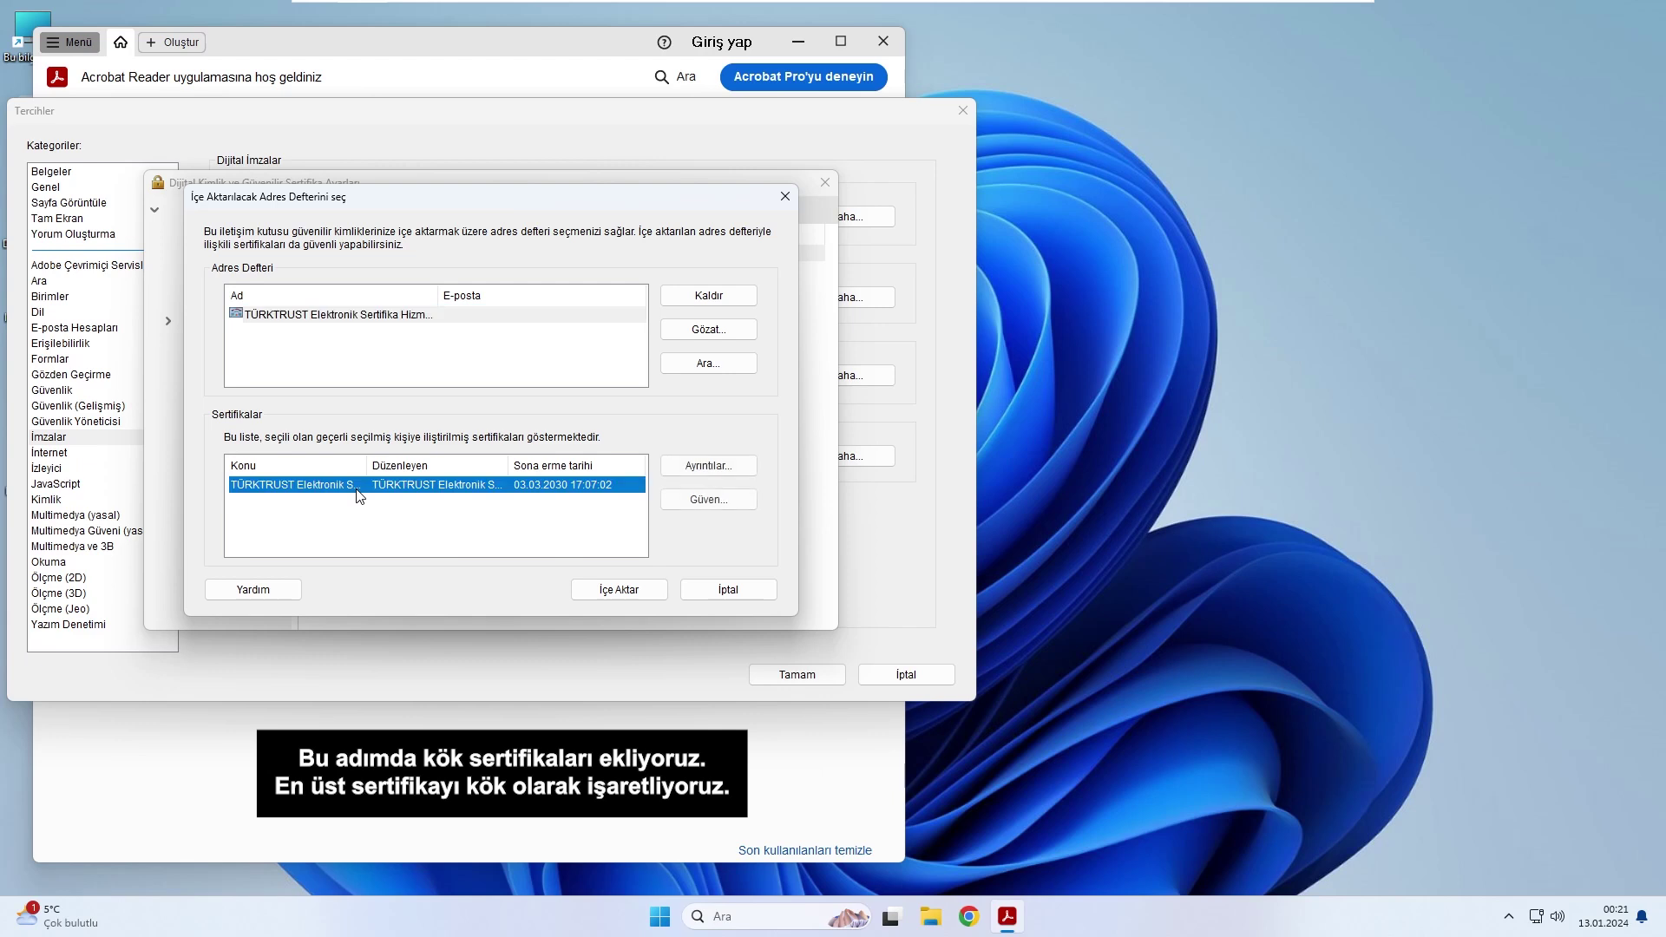
left_click(695, 501)
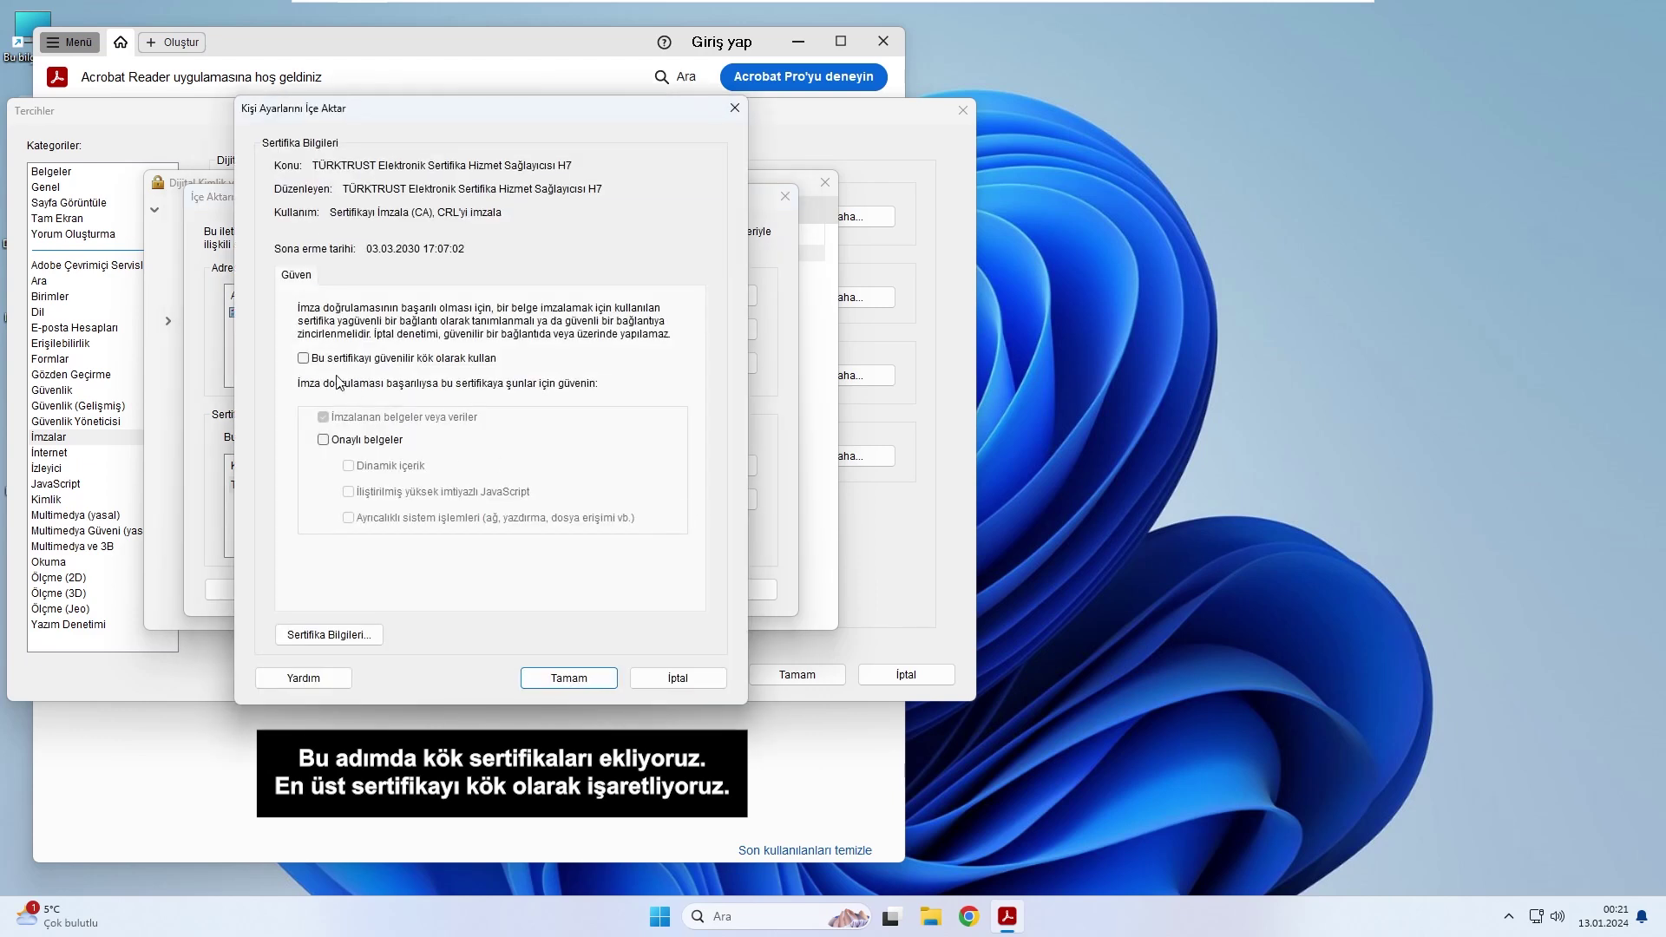
left_click(305, 368)
left_click(552, 678)
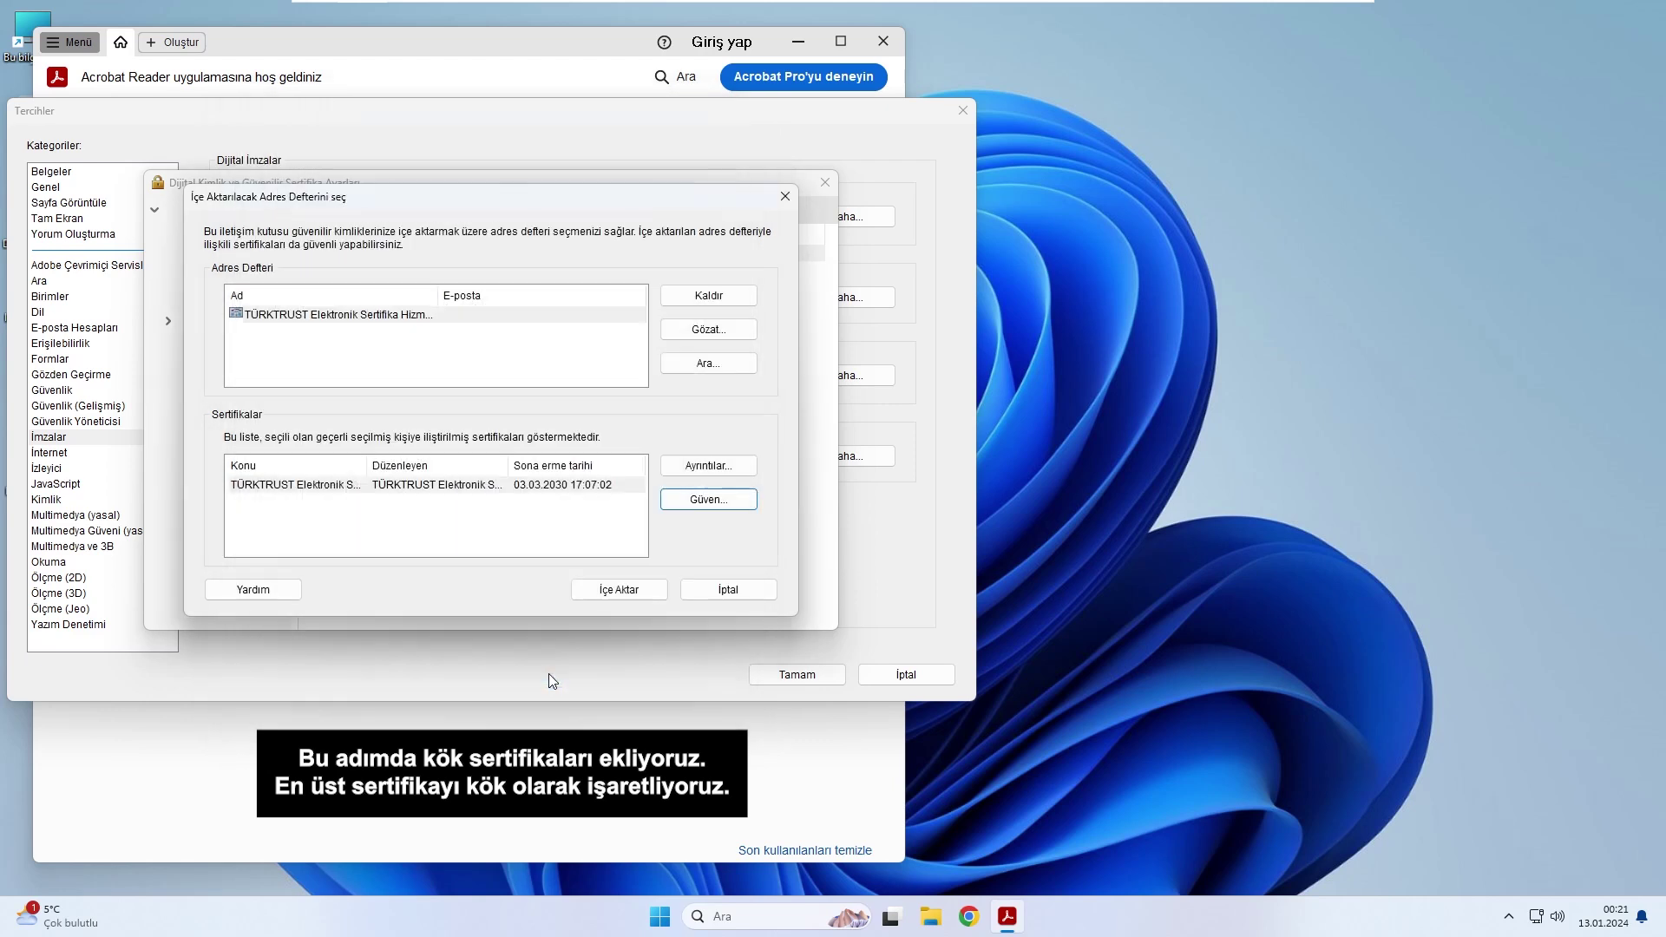
Complete the import of the TÜRKTRUST Elektronik Sertifika Hizmet Sağlayıcısı H7 certificate into the trusted certificates
left_click(612, 593)
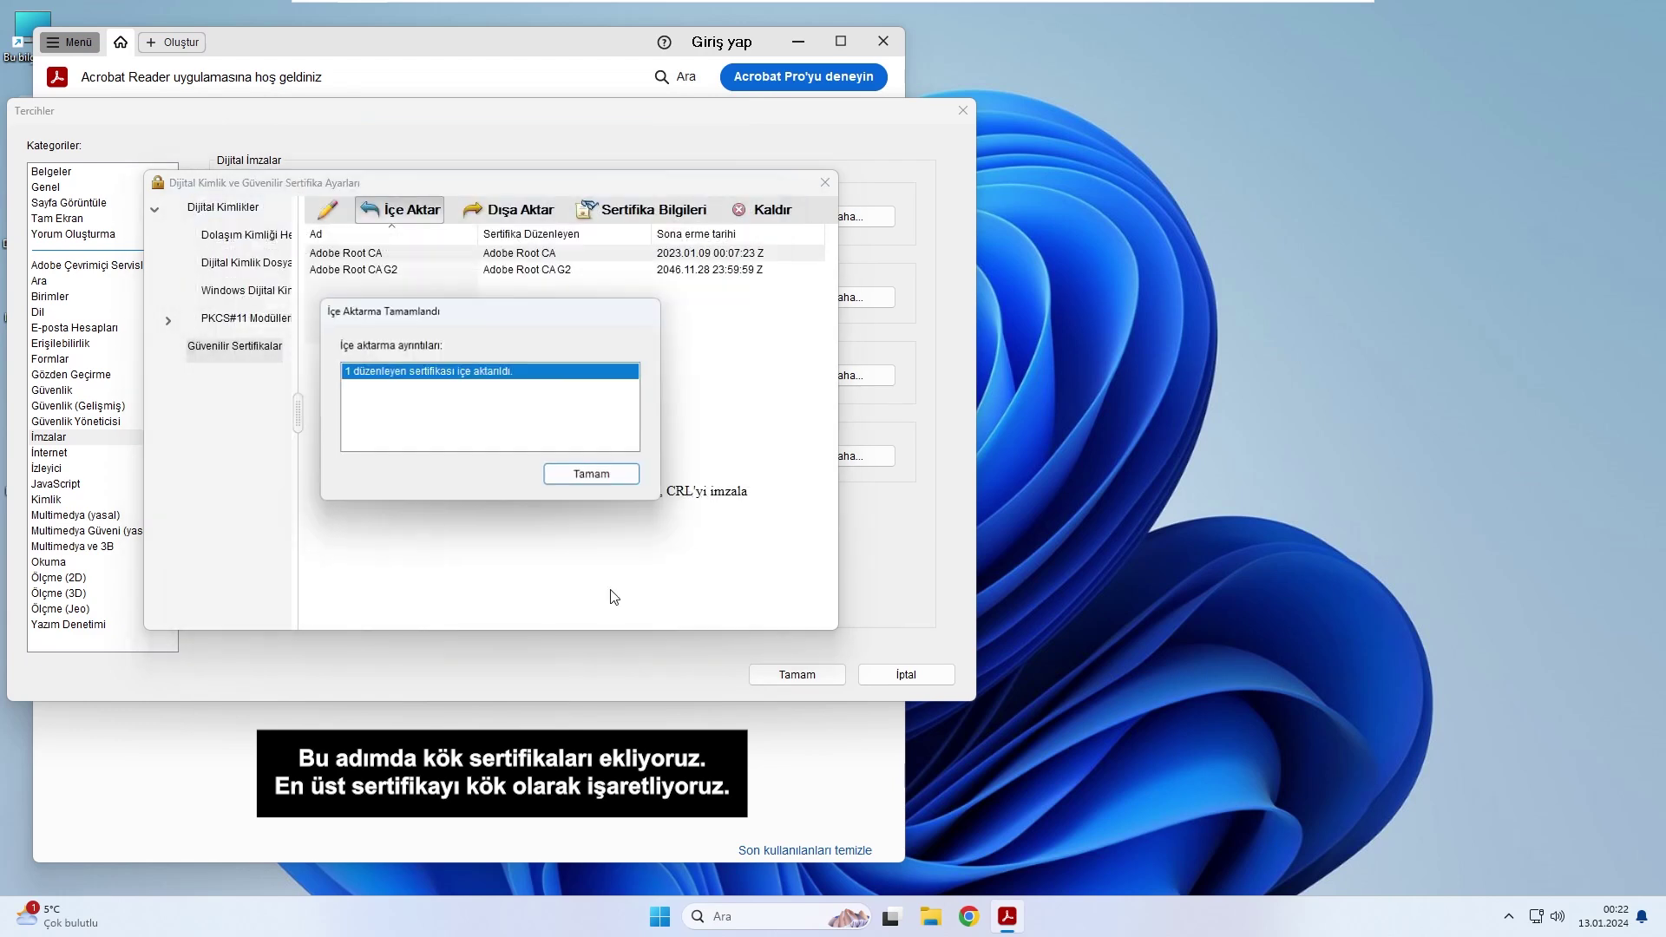
left_click(594, 476)
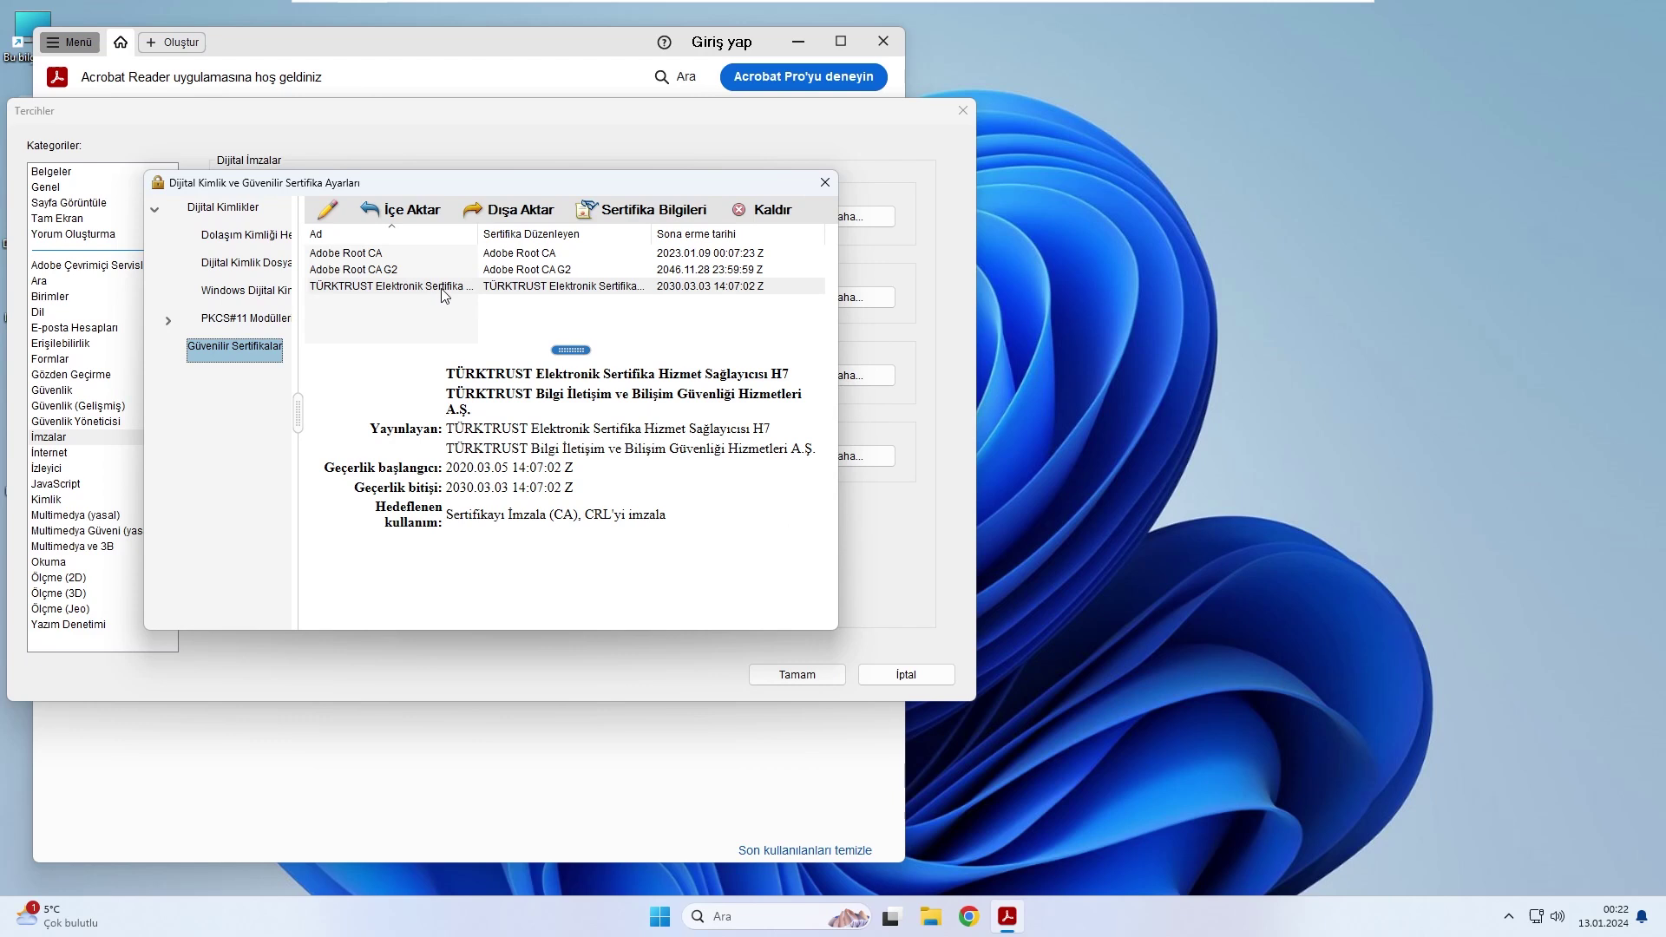
Import 197_TBB_TURKTRUST_Nitelikli_Elektronik_Sertifika_Hizmetleri_h7 from the İndirilenler folder into the trusted certificates without marking it as a root
left_click(404, 214)
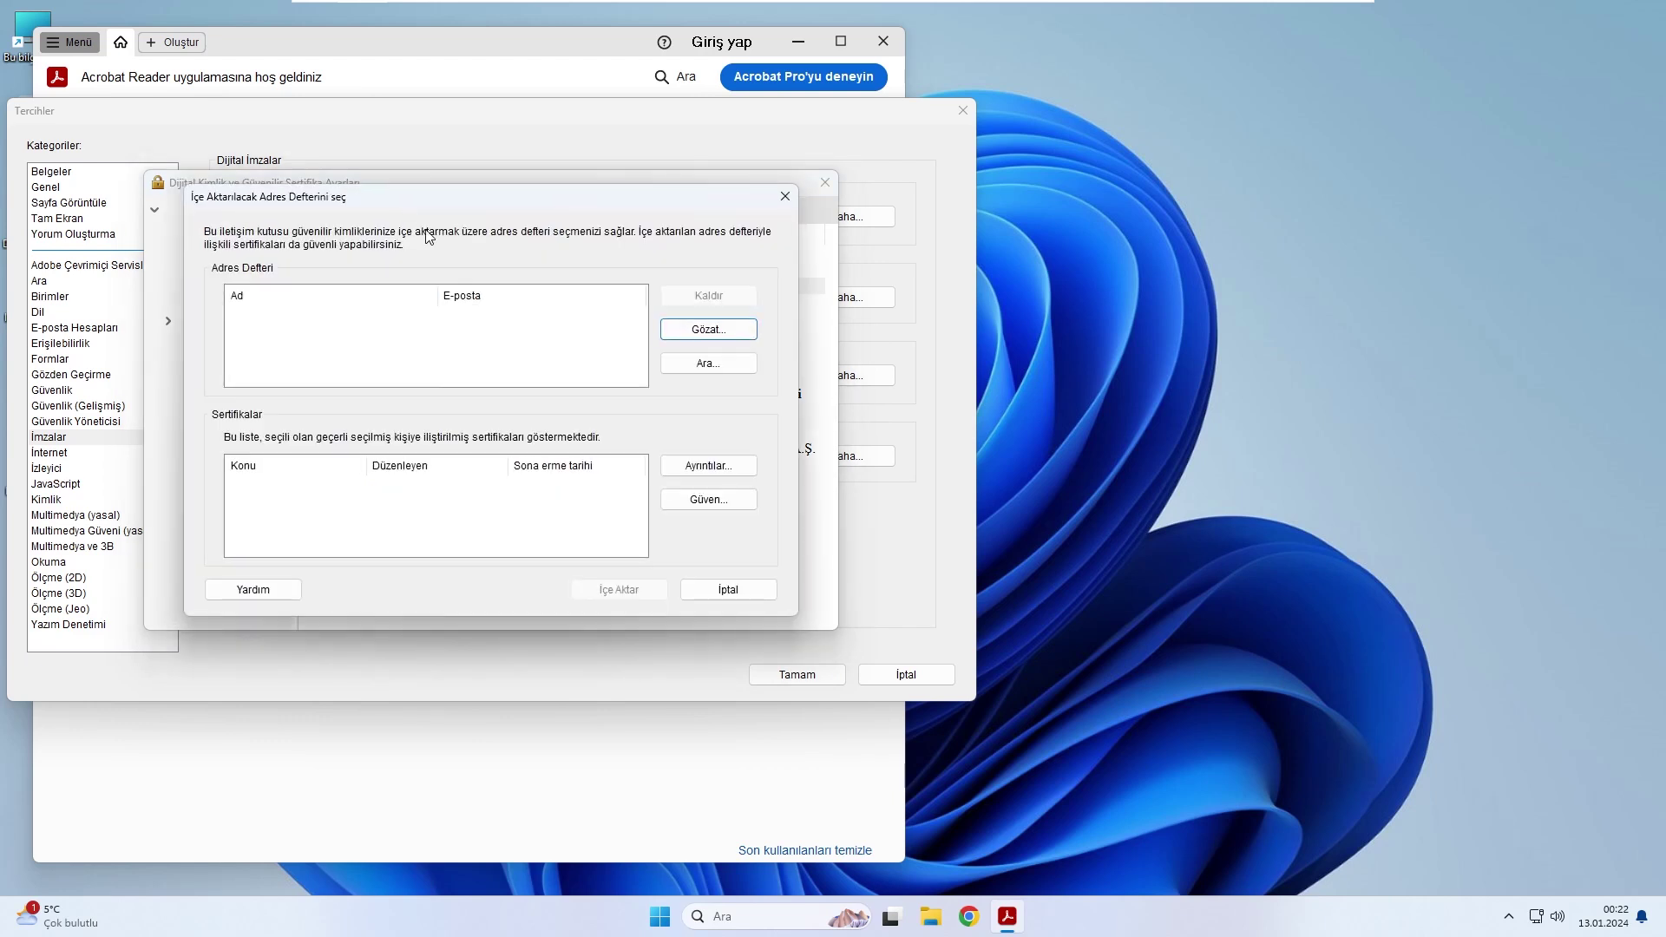
left_click(708, 330)
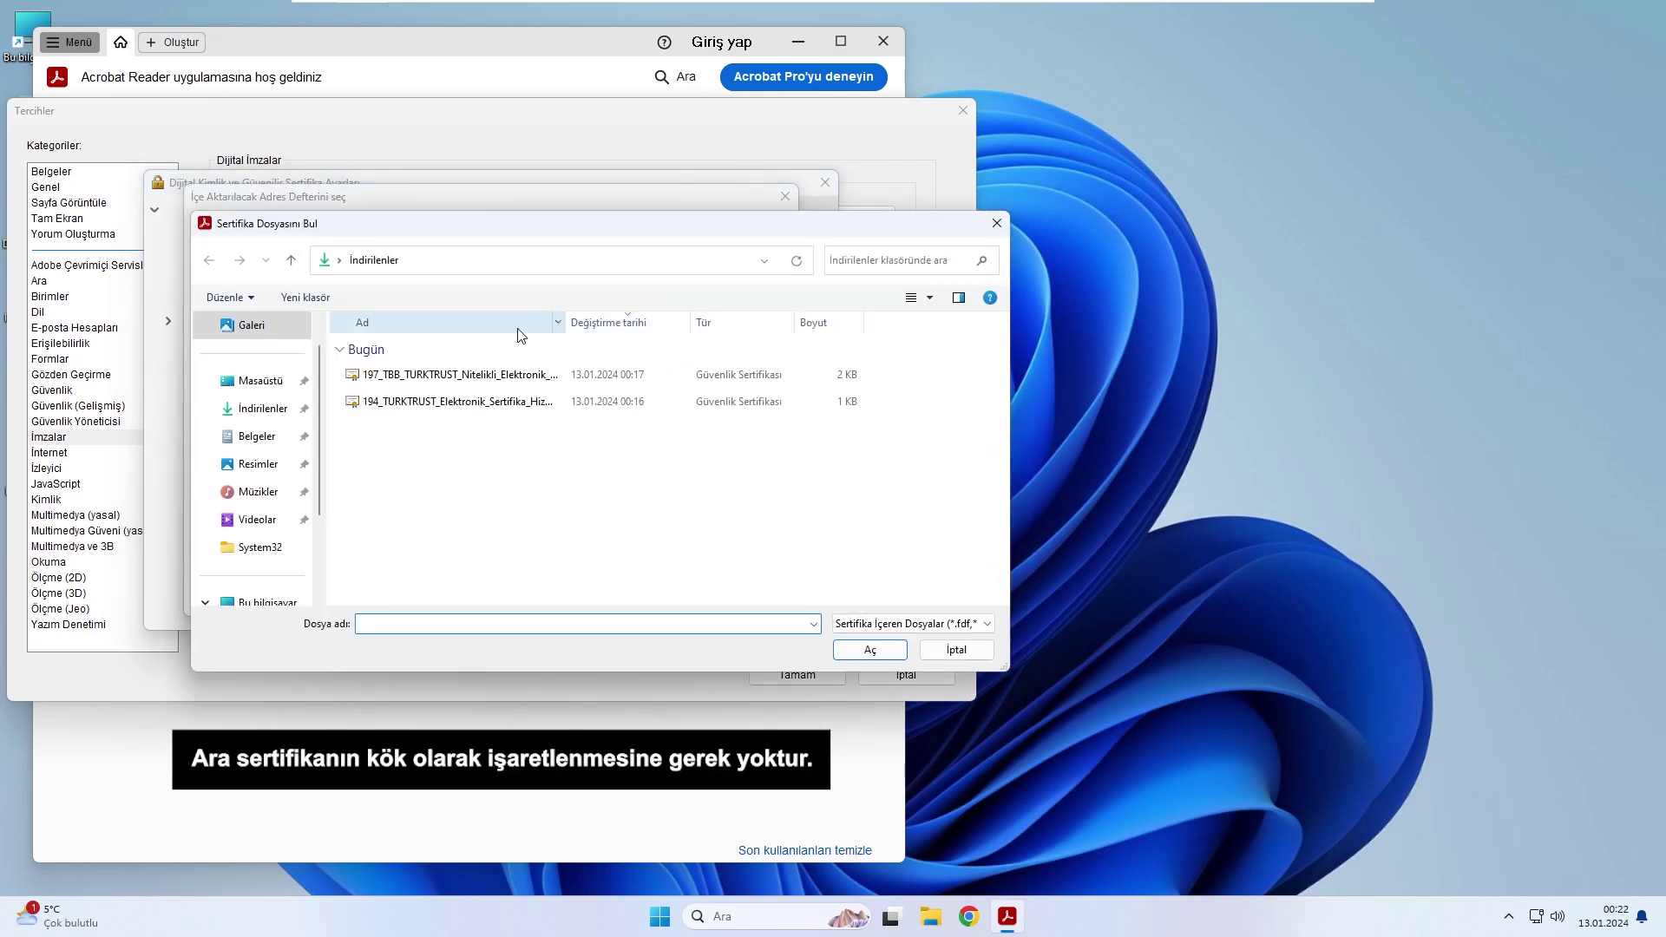
left_click(407, 376)
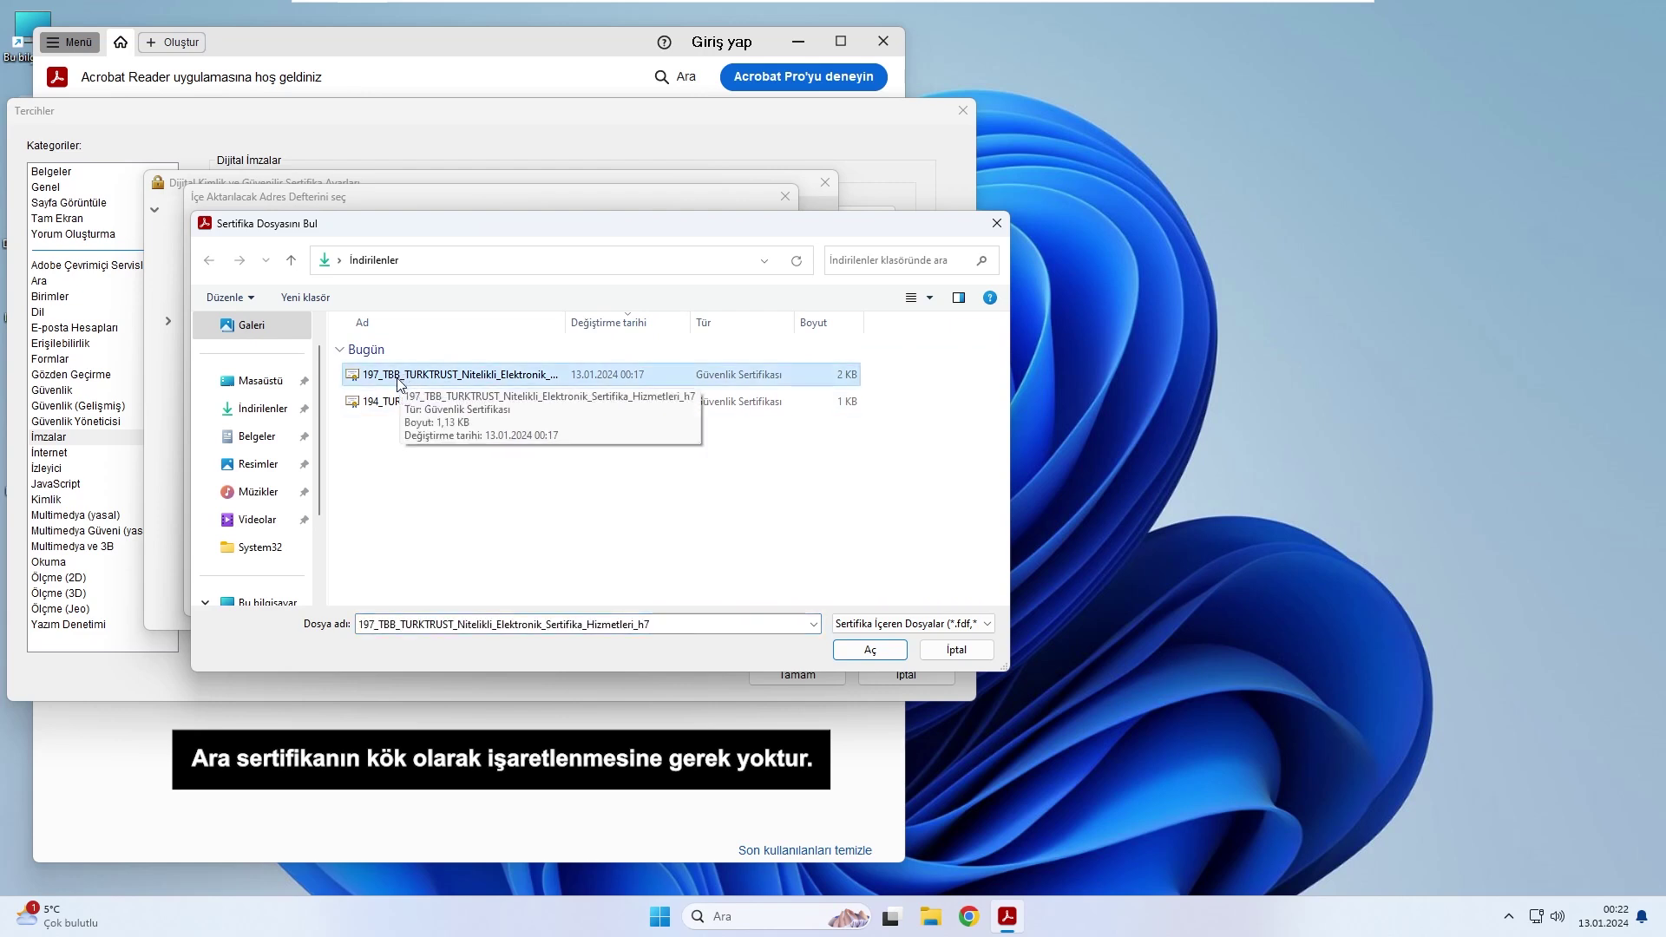
left_click(870, 650)
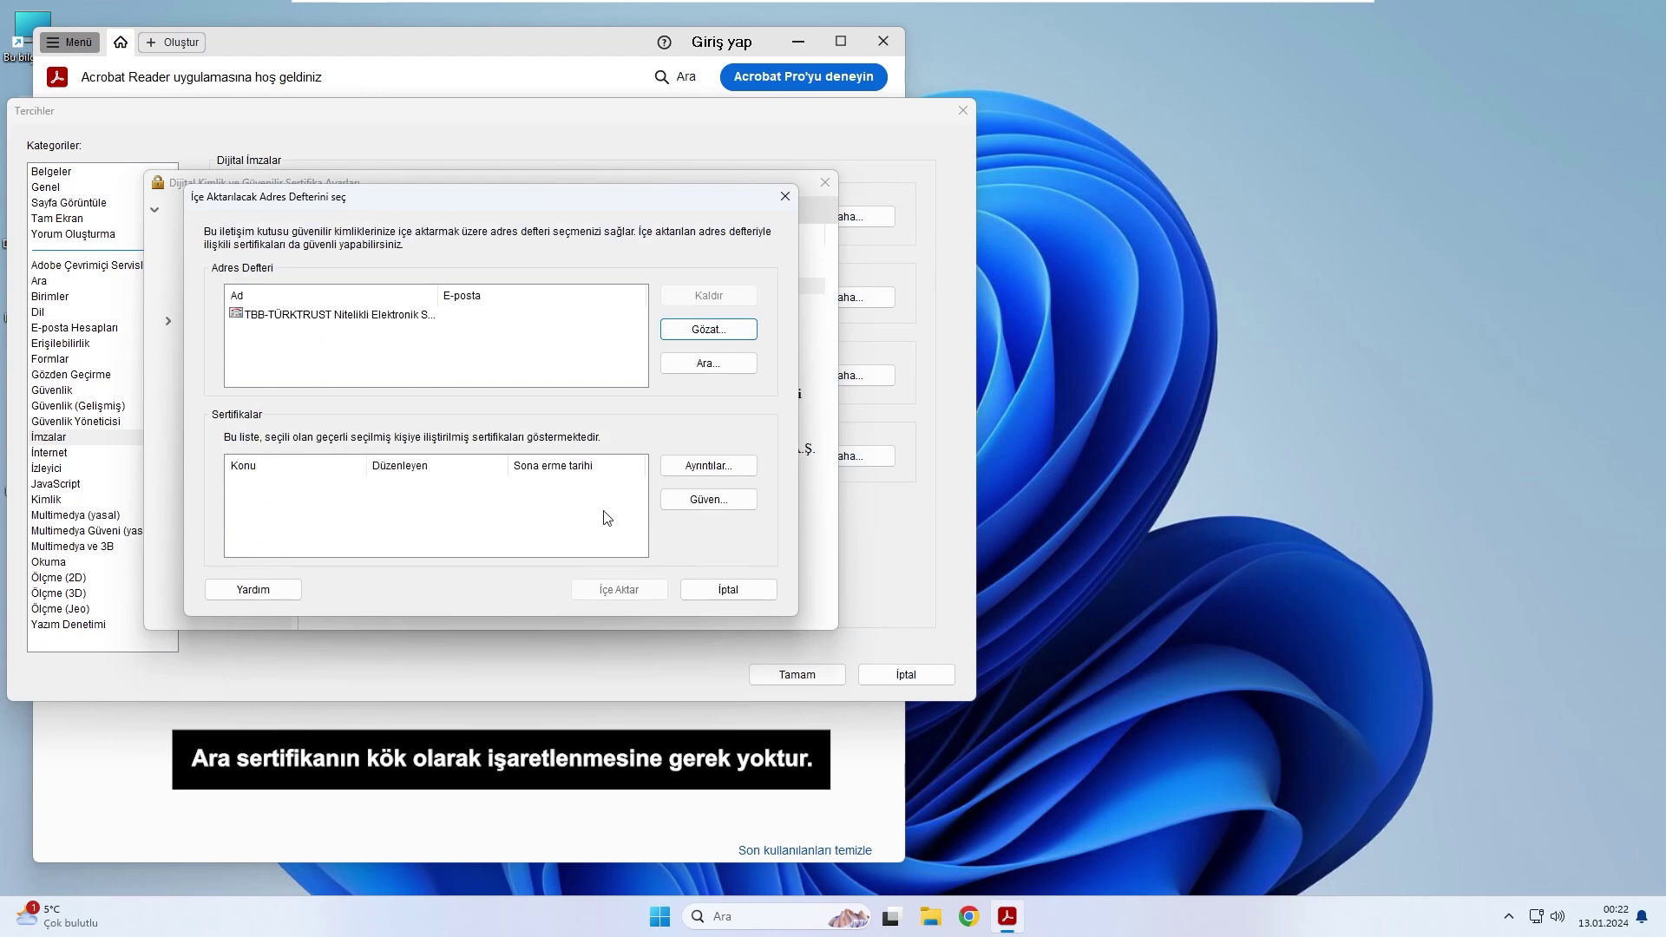
left_click(617, 592)
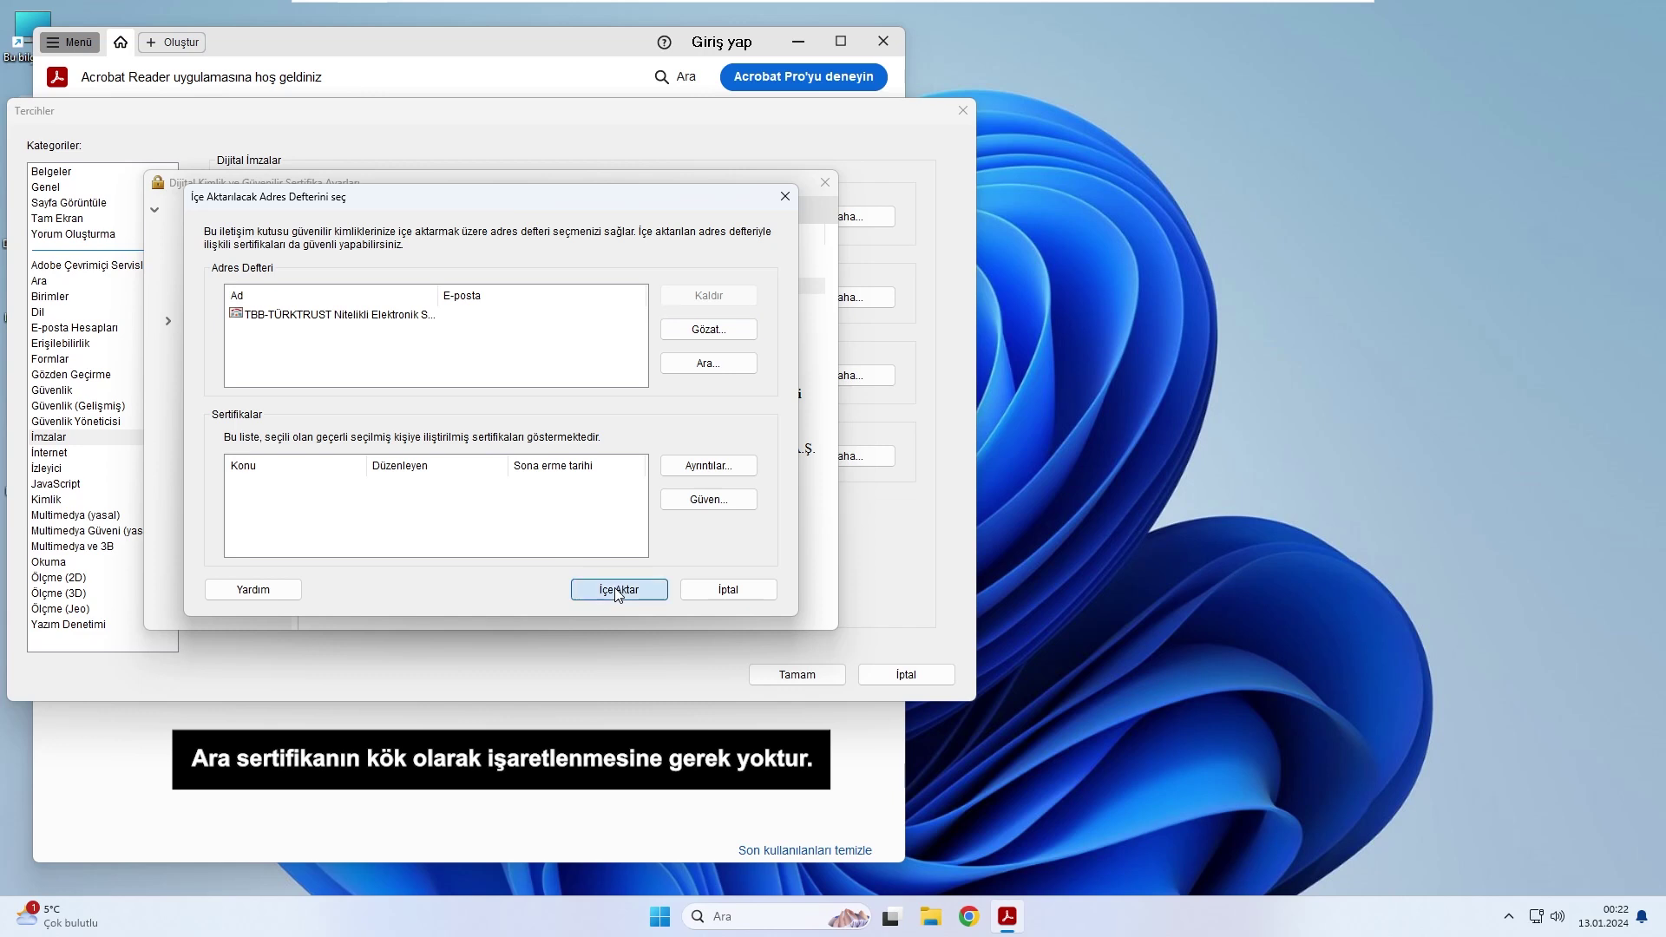
left_click(584, 477)
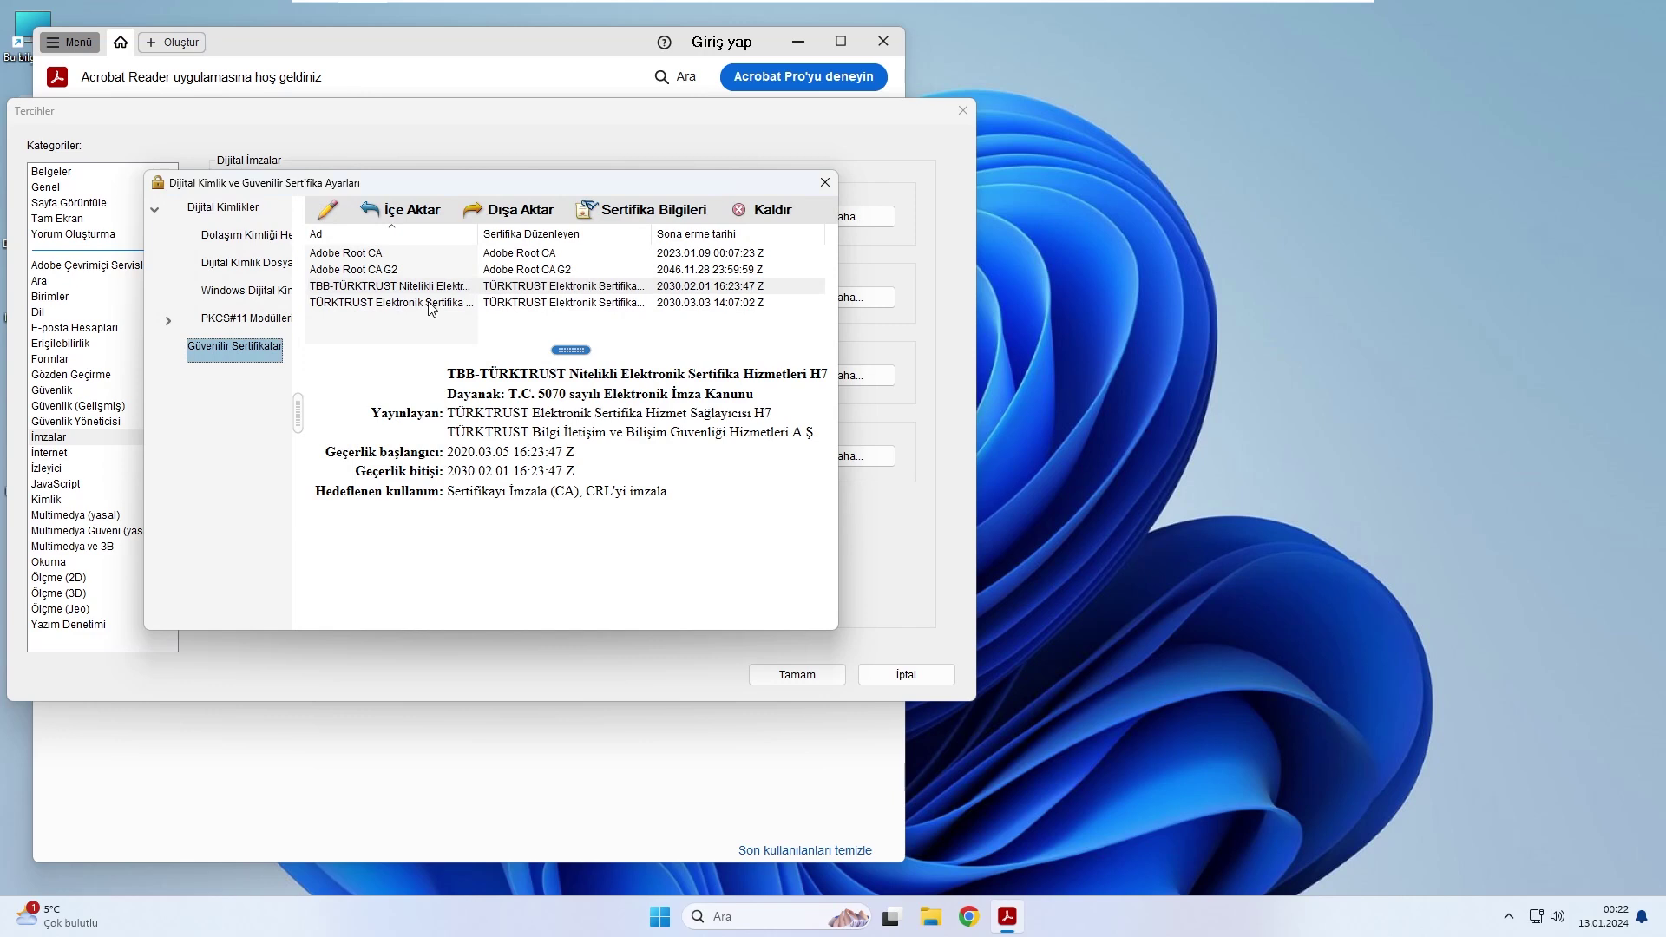
Close the digital ID and trusted certificate settings, the preferences and the Acrobat Reader window
left_click(825, 183)
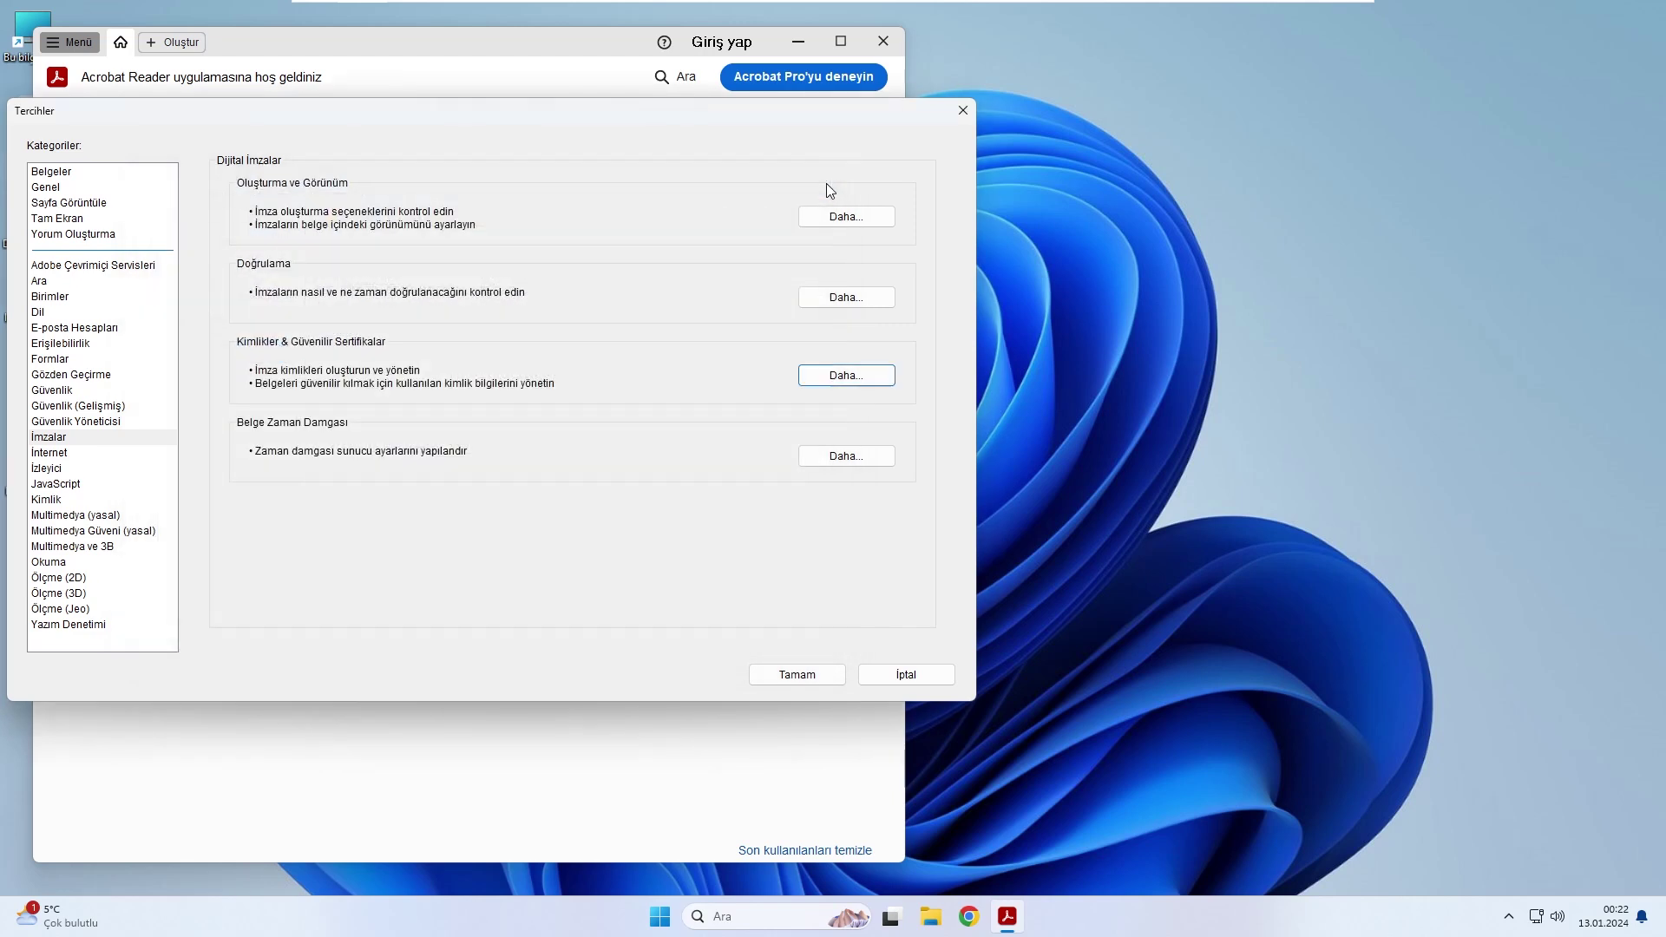
left_click(962, 114)
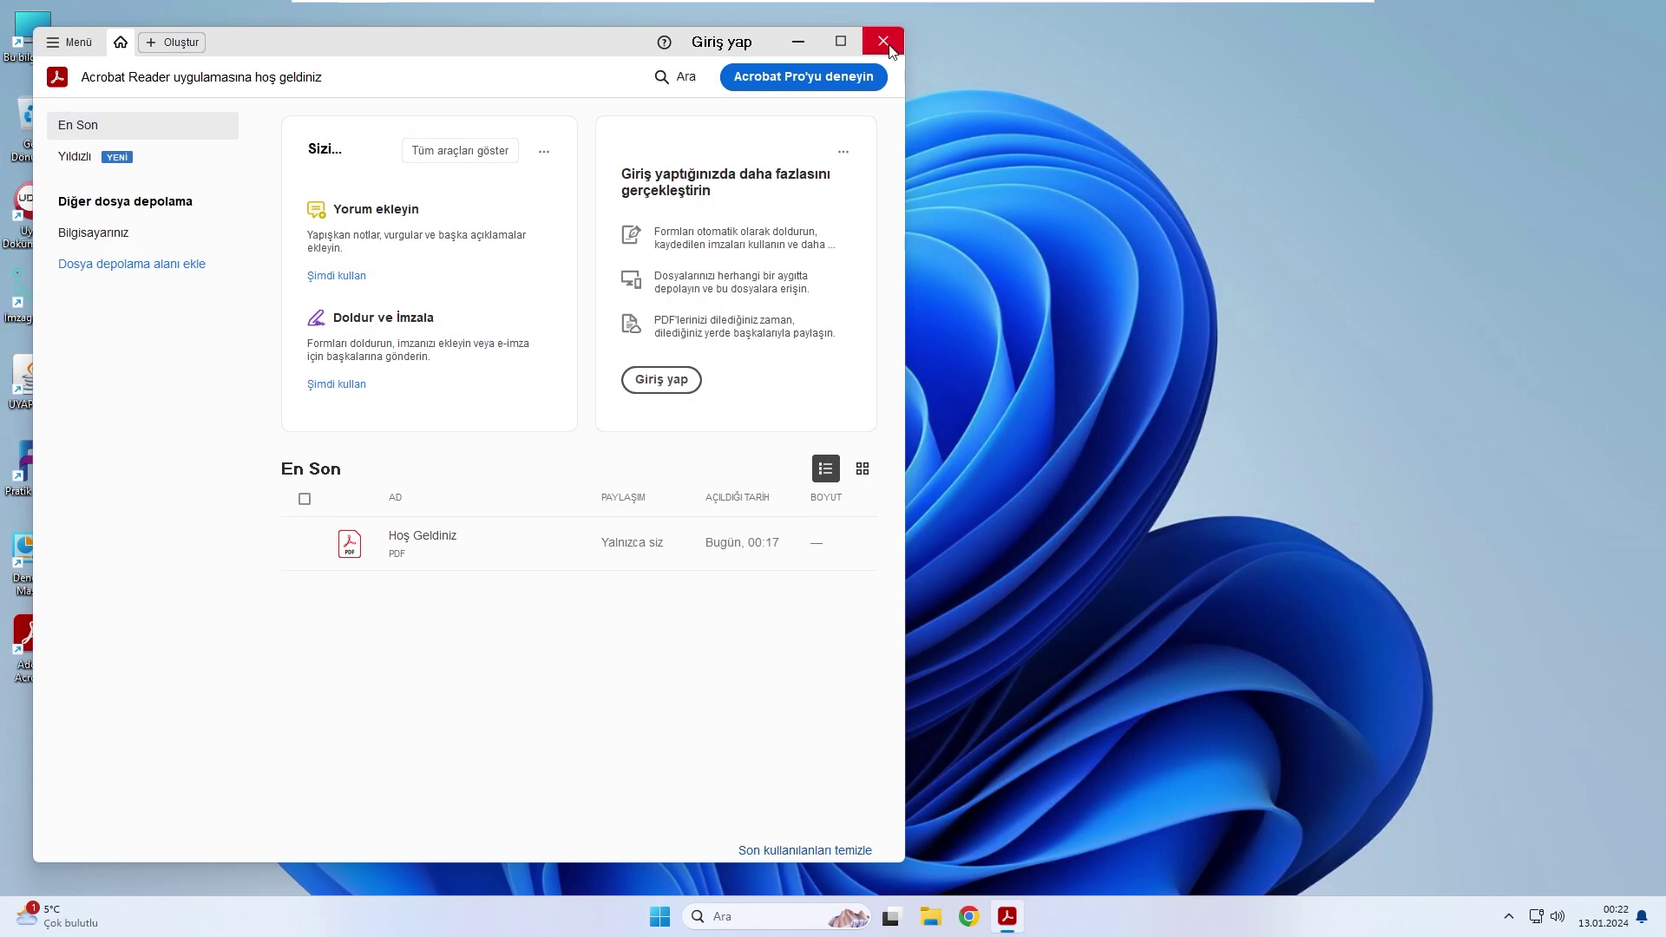
left_click(891, 51)
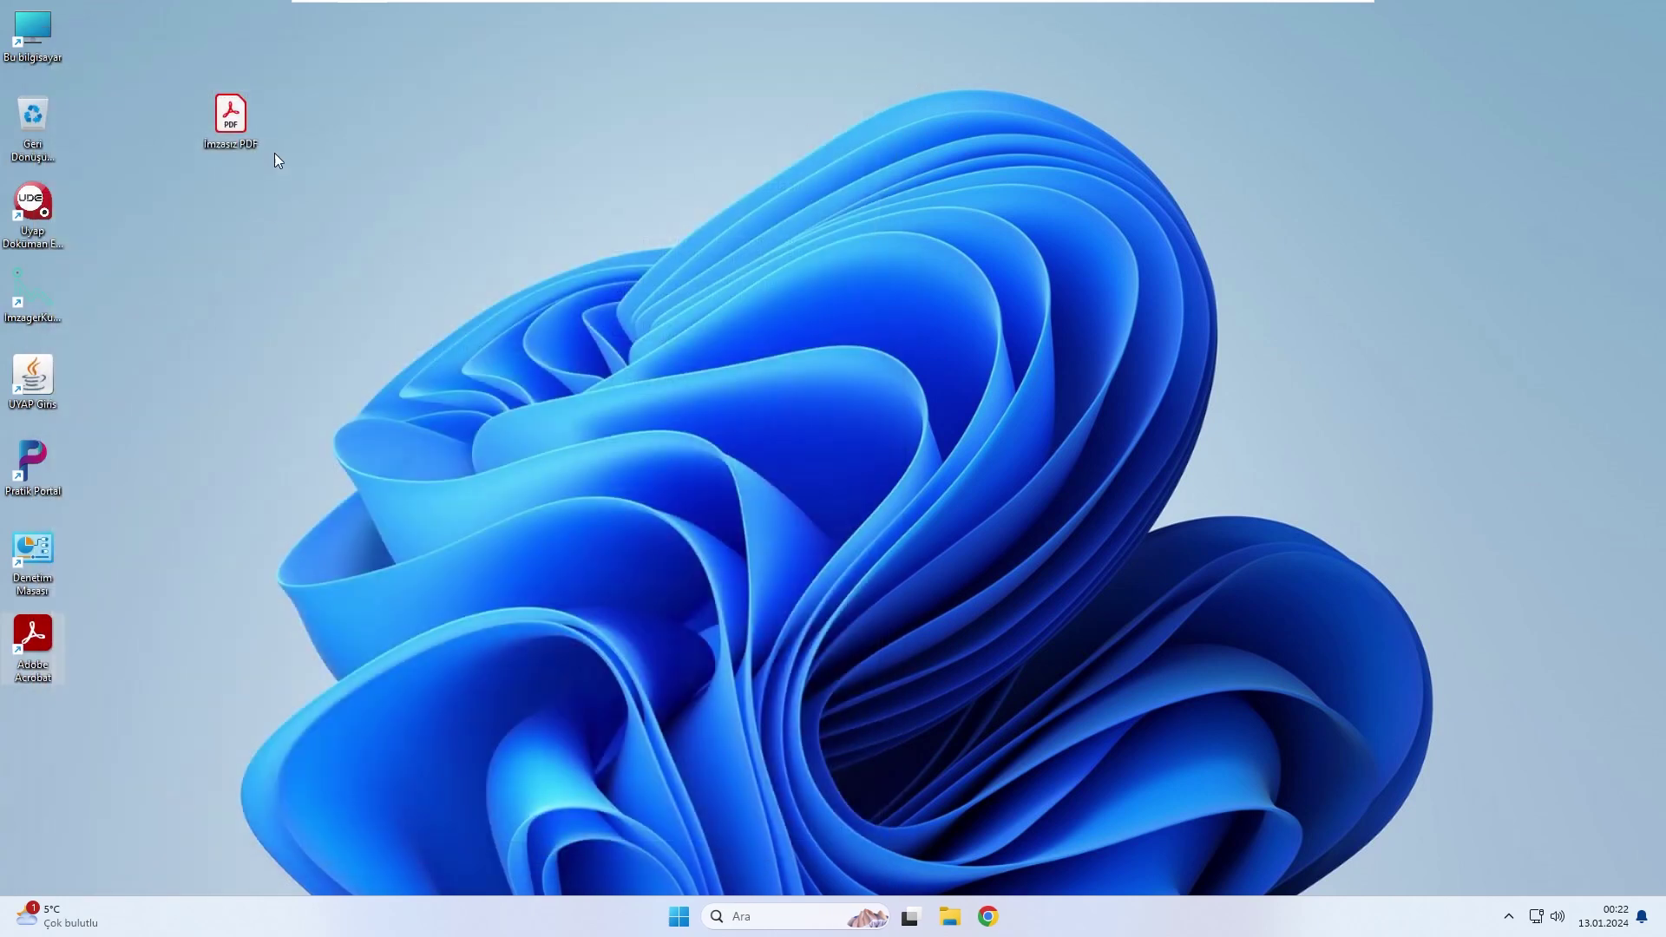
Open İmzasız PDF from the desktop, bring up its Sertifika kullan tools and dismiss the Yenilikler window
double_click(231, 122)
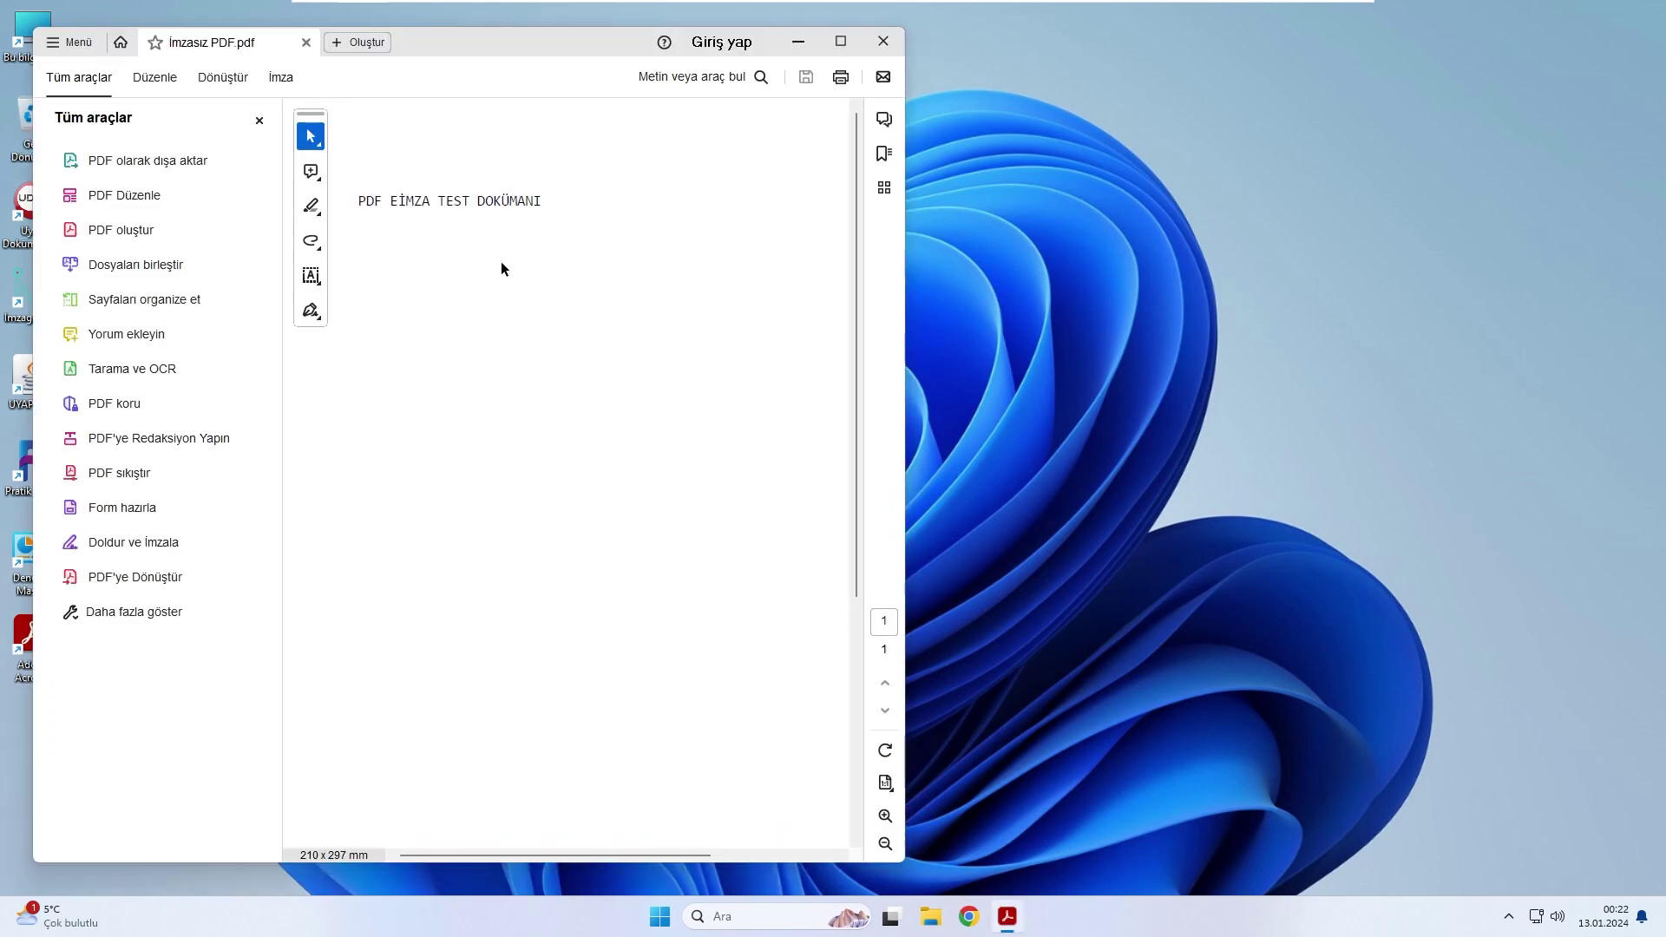
left_click(152, 618)
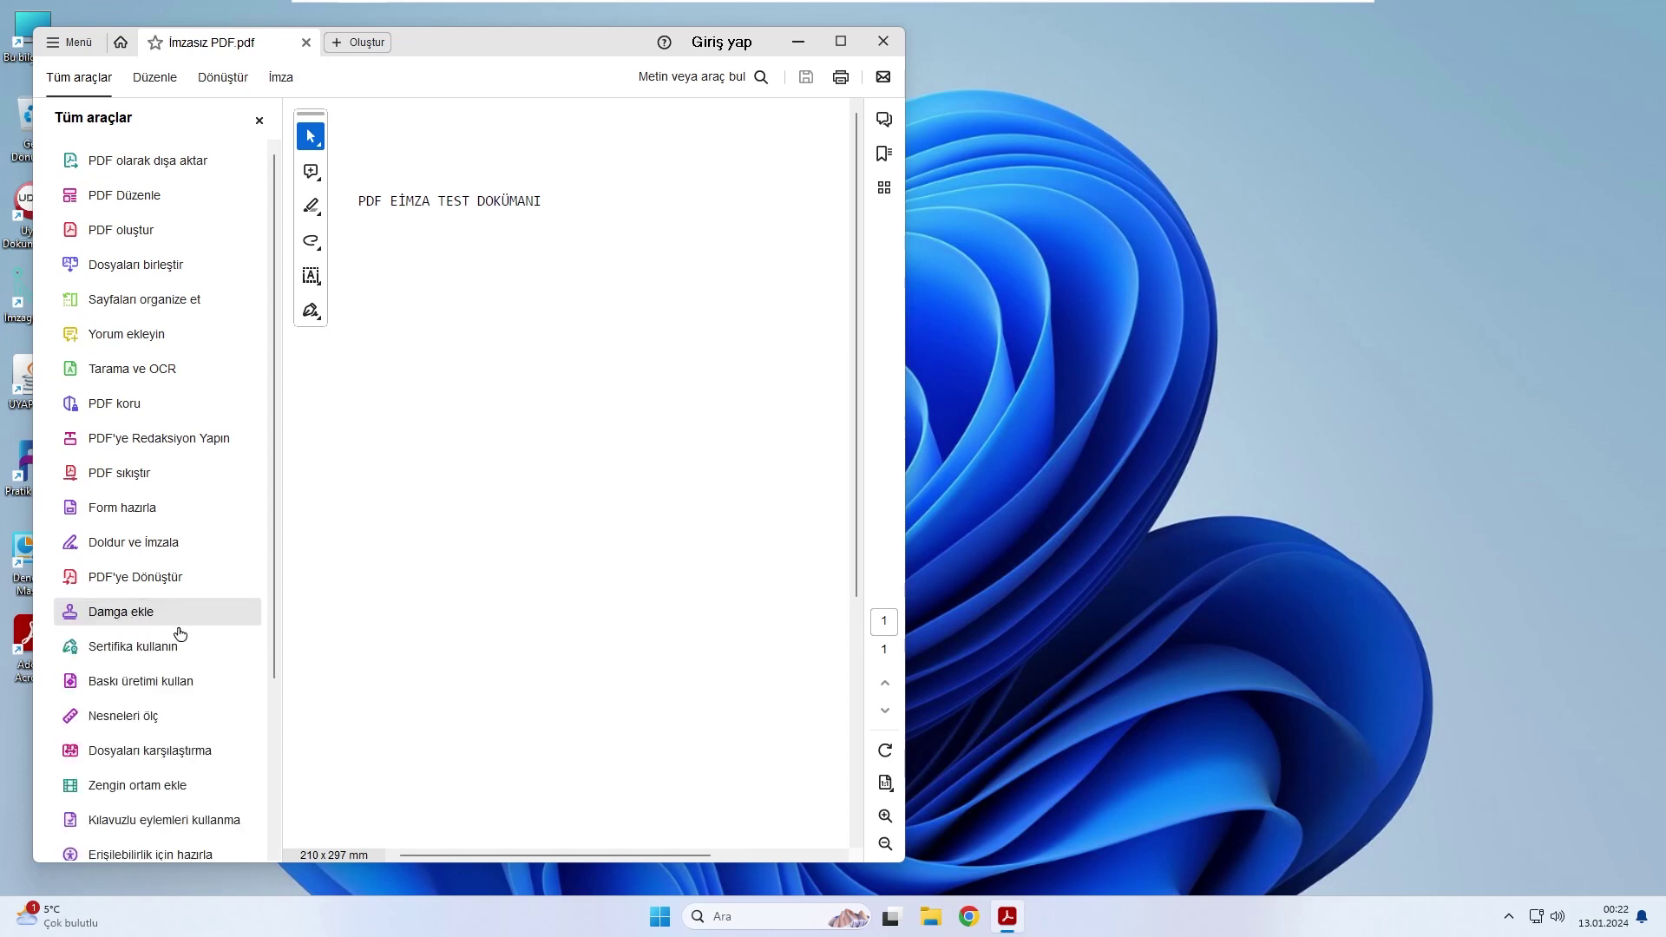
left_click(125, 654)
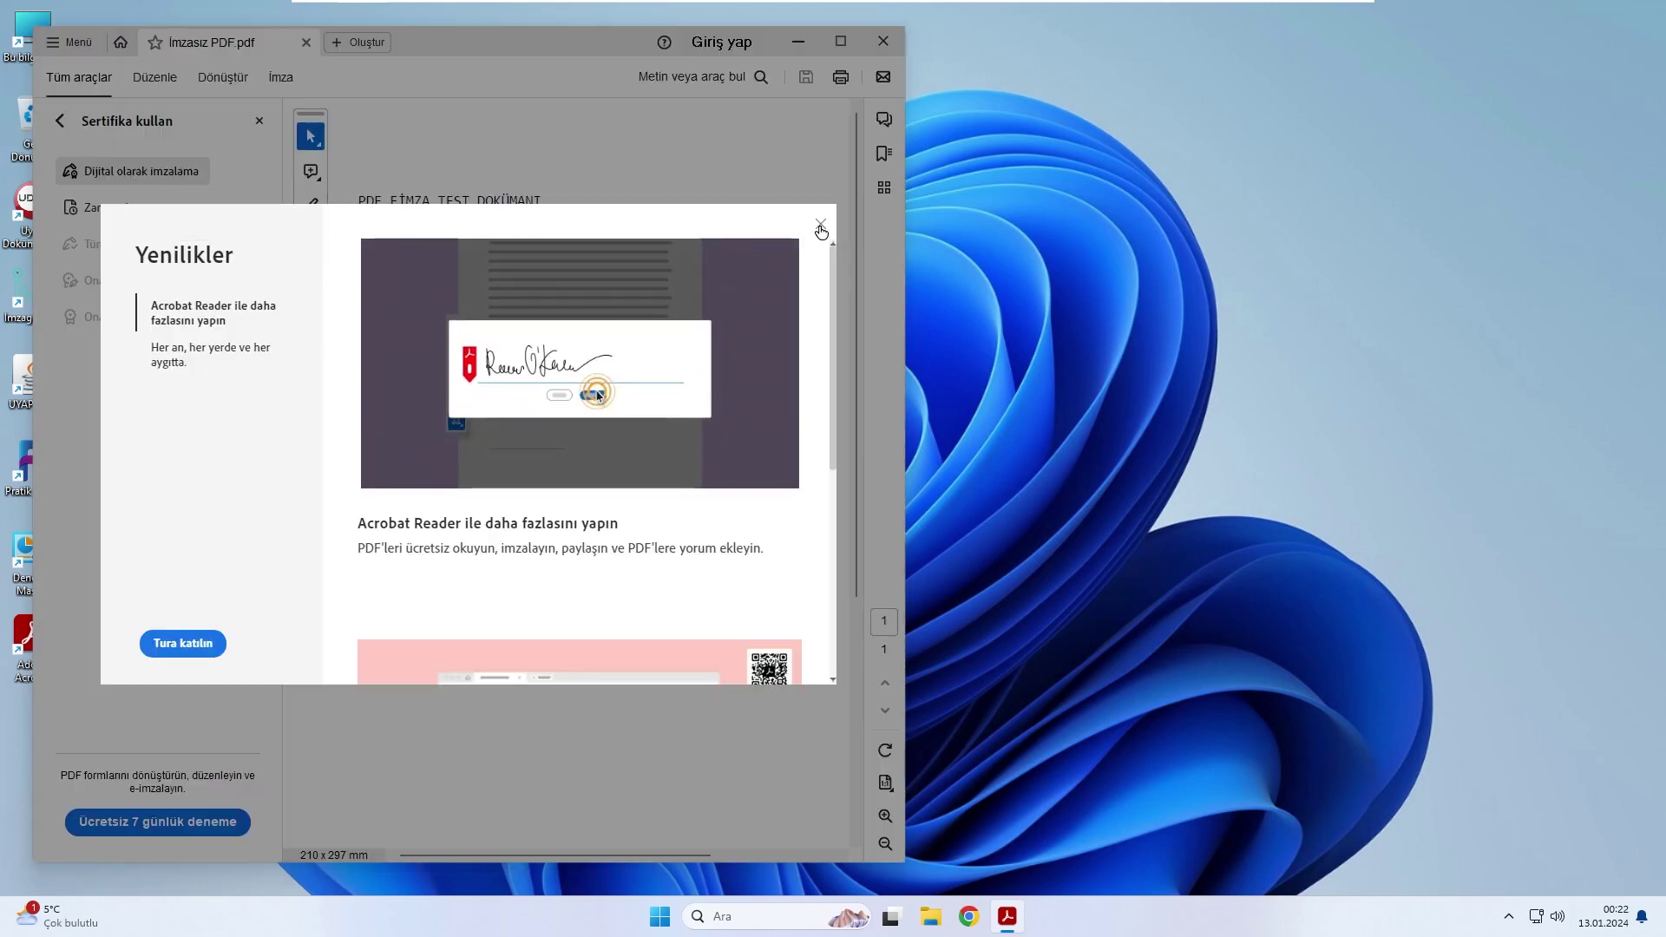
left_click(820, 229)
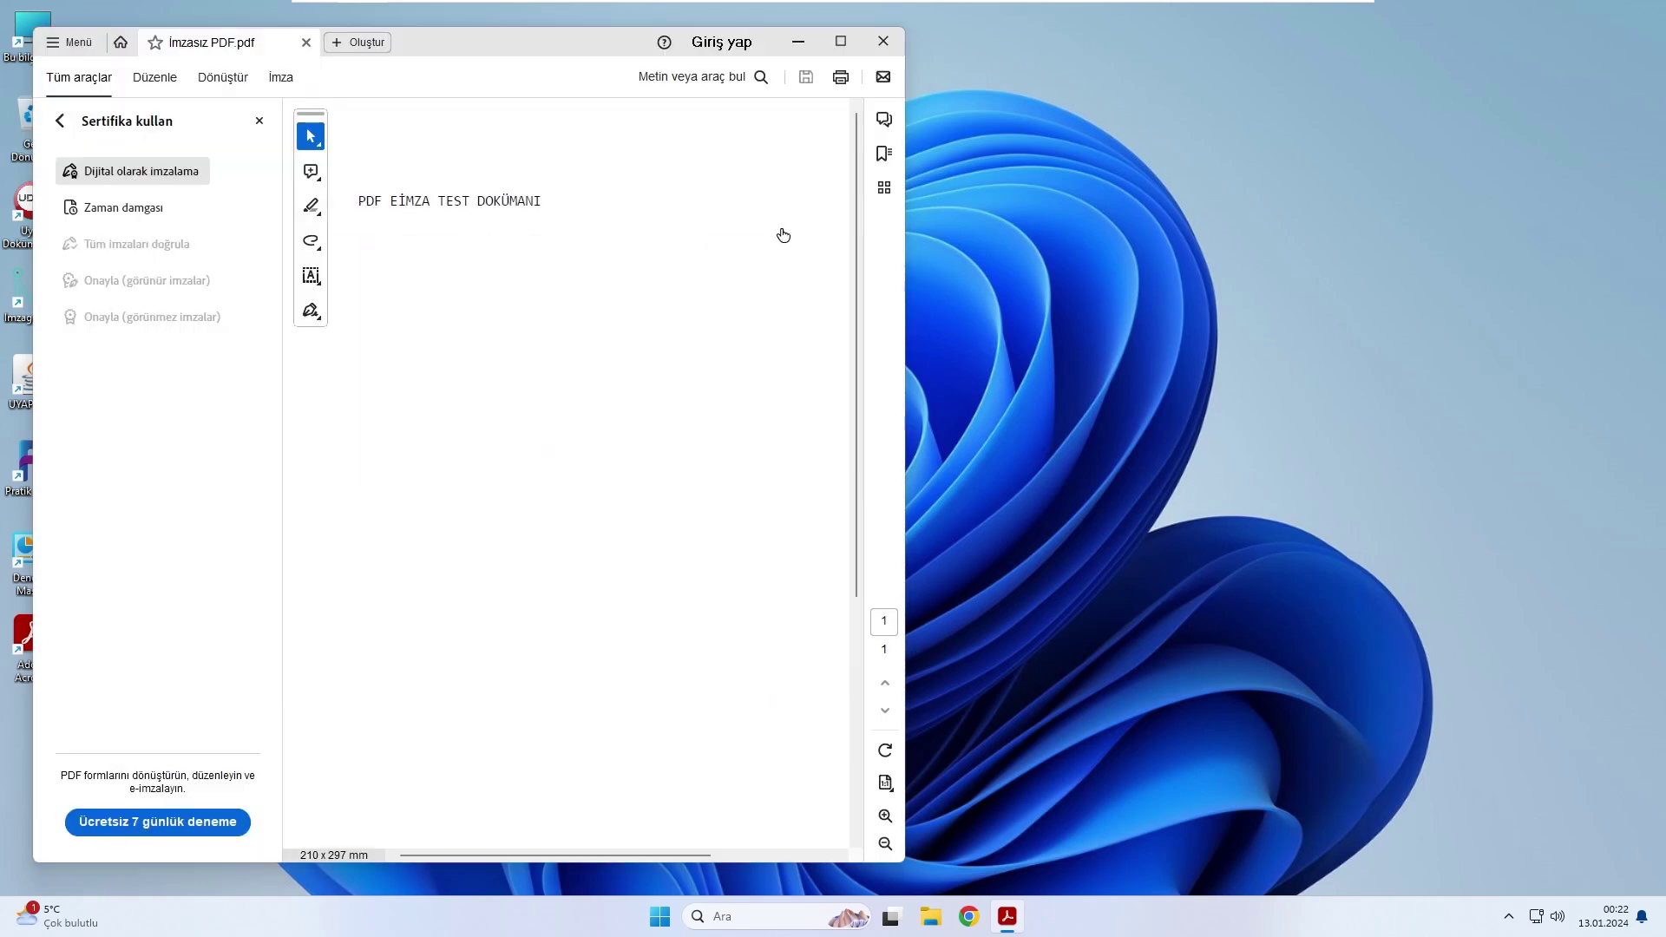
Start signing digitally and draw the signature area directly below the PDF EİMZA TEST DOKÜMANI text
left_click(143, 174)
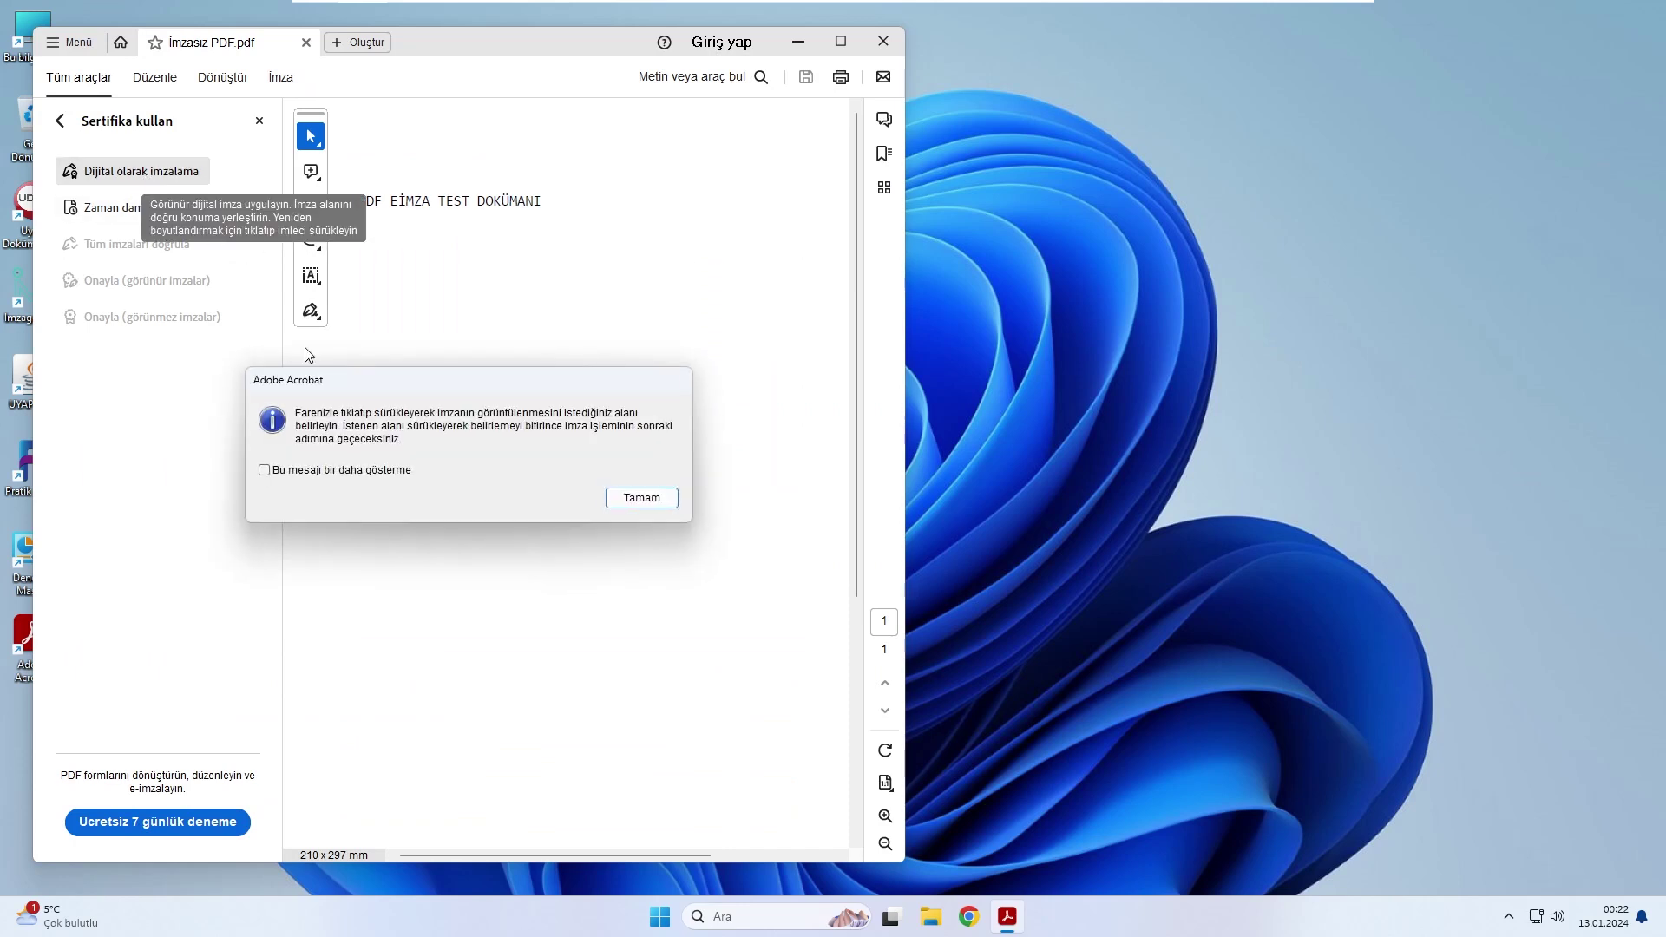
left_click(639, 499)
mouse_move(358, 236)
left_mouse_down()
mouse_move(592, 287)
mouse_move(684, 344)
left_mouse_up()
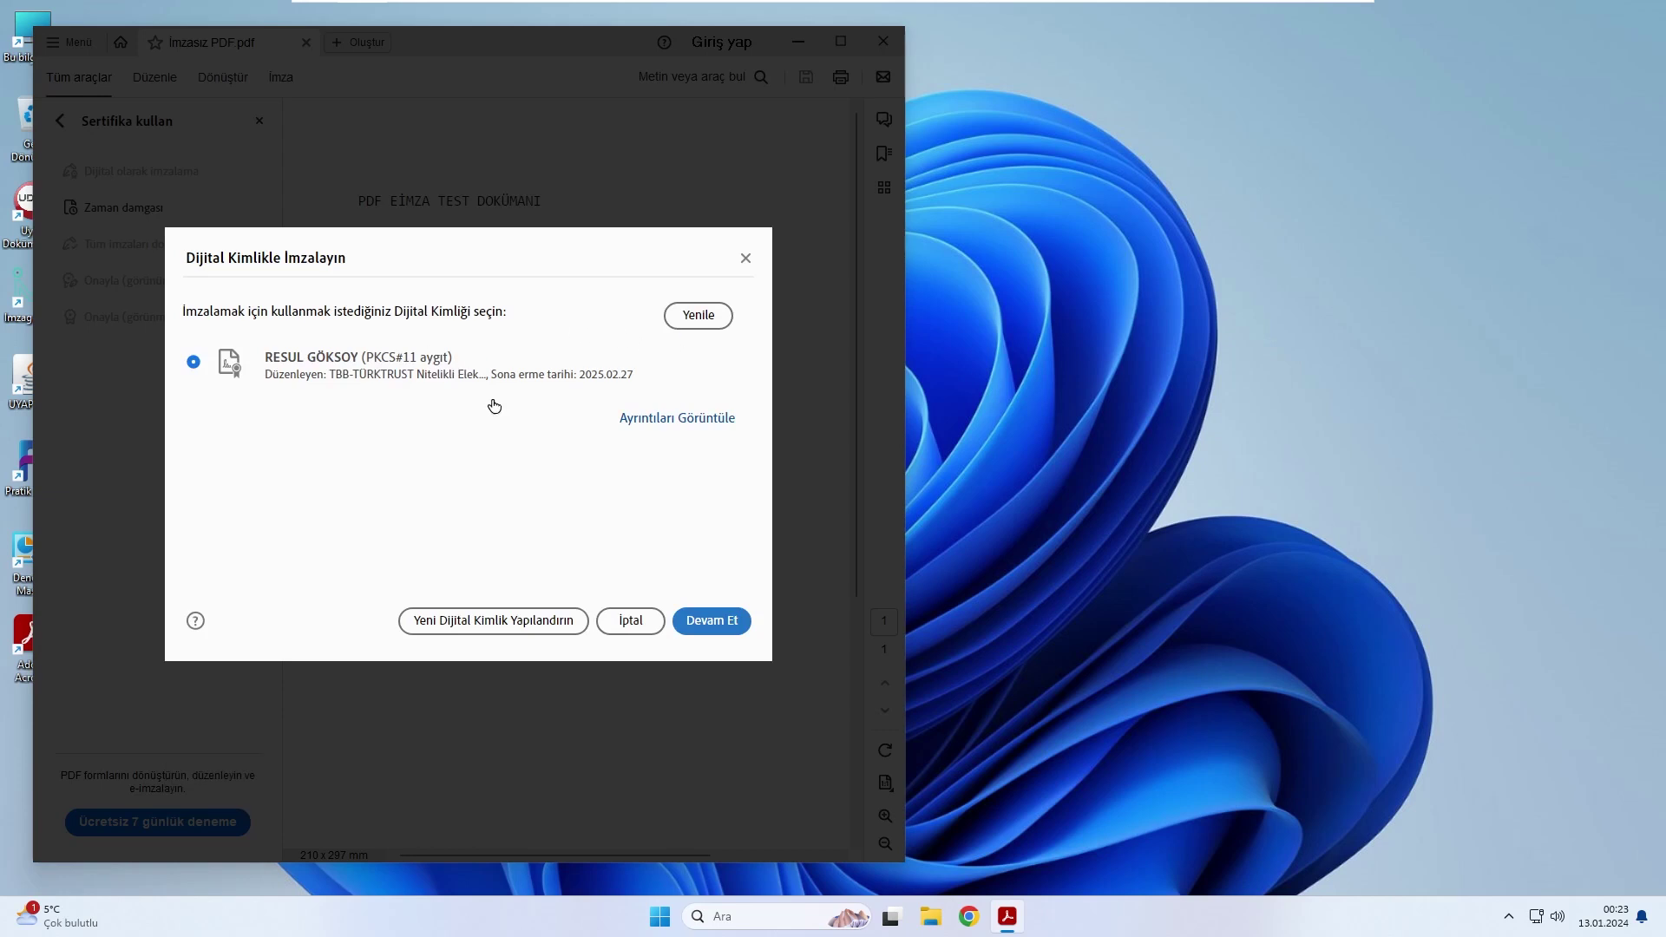
Sign with the PKCS#11 digital ID, setting the document to lock after signing and entering the digital ID PIN
left_click(704, 622)
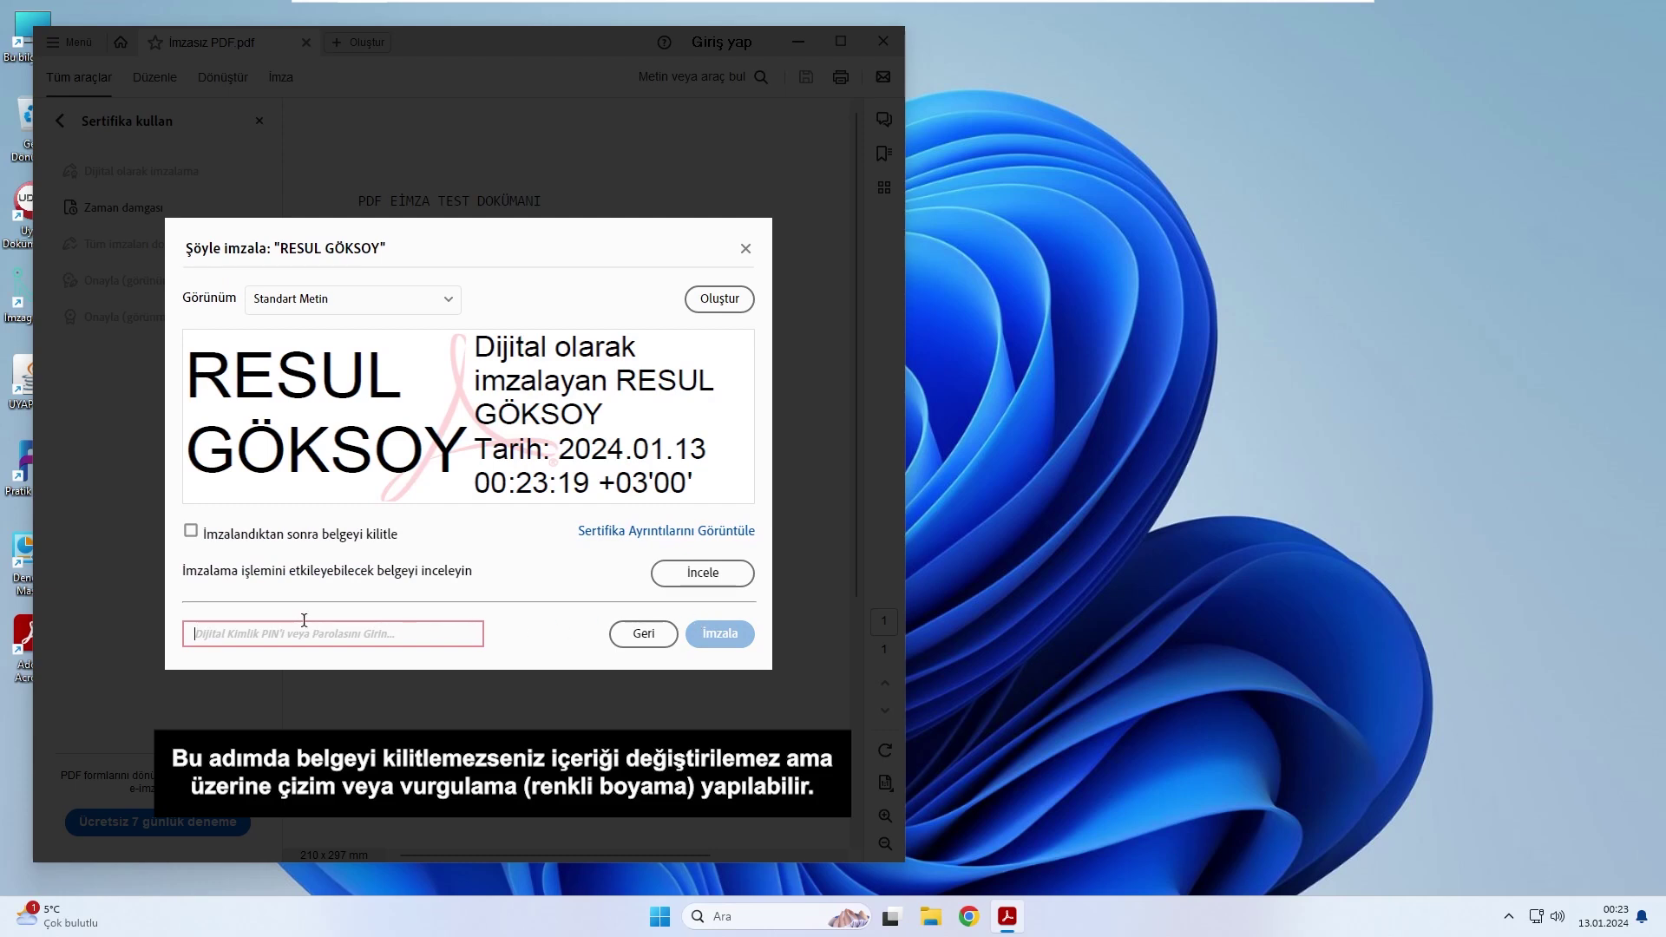
left_click(191, 532)
type("•••")
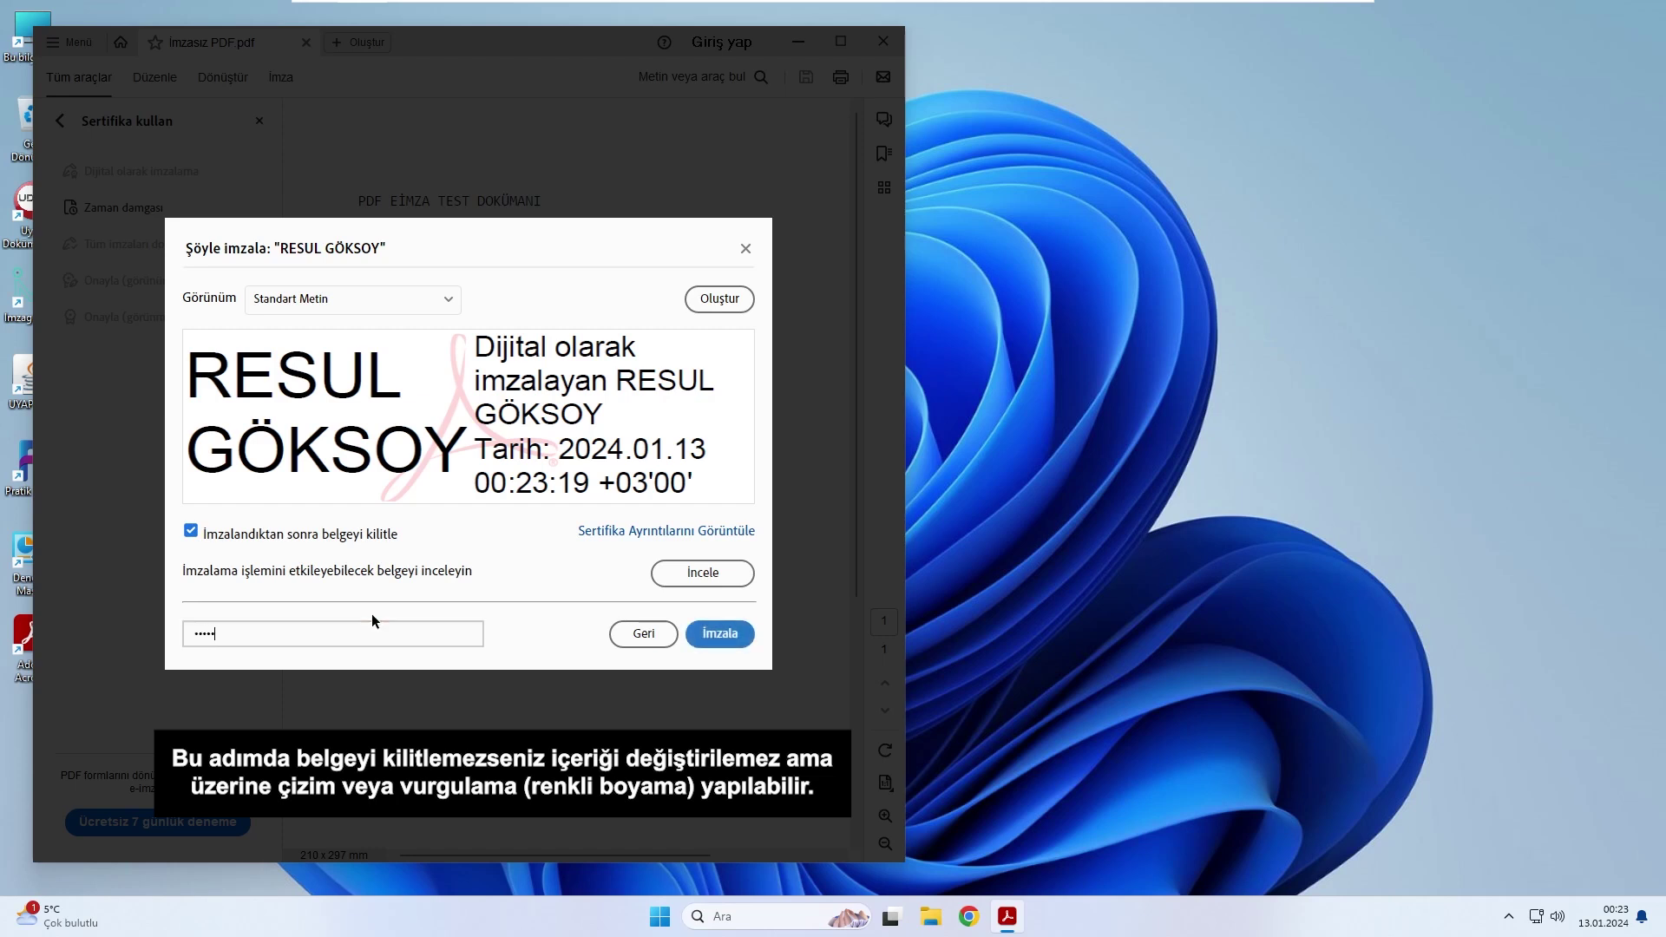
left_click(722, 634)
Save the signed document on the desktop as İmzalı PDF
key("ctrl+shift+s")
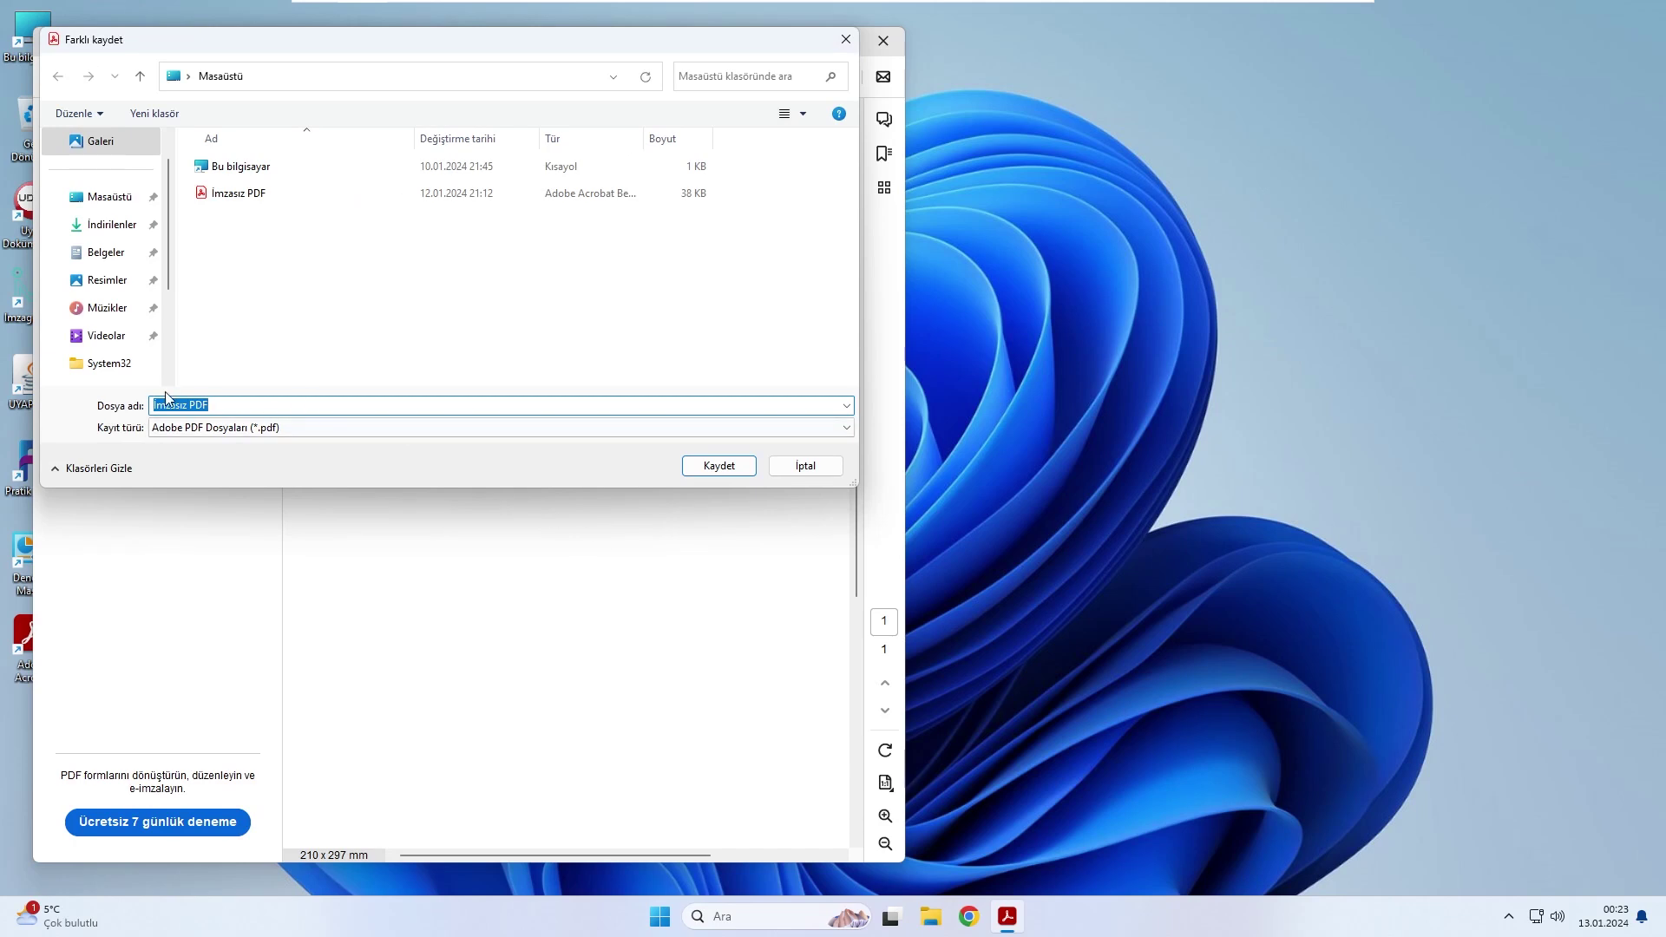
left_click_drag(185, 405, 178, 406)
type("lı")
left_click(721, 466)
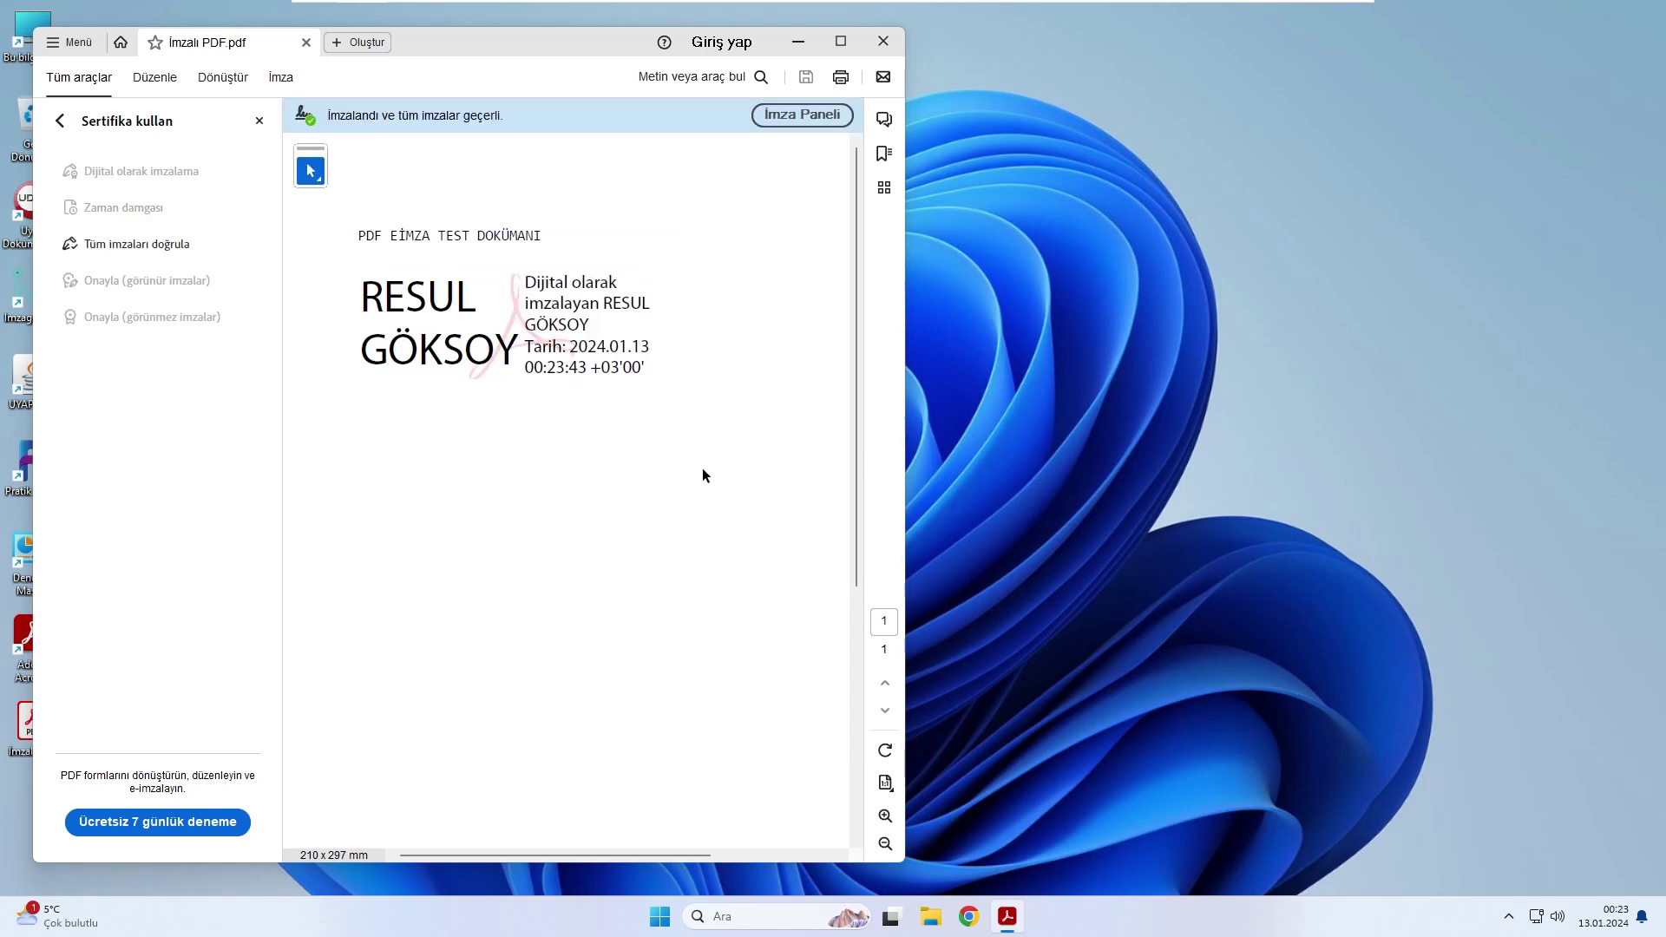
Close the signed document and move the İmzalı PDF file beside İmzasız PDF on the desktop
left_click(883, 41)
left_click_drag(40, 737, 314, 96)
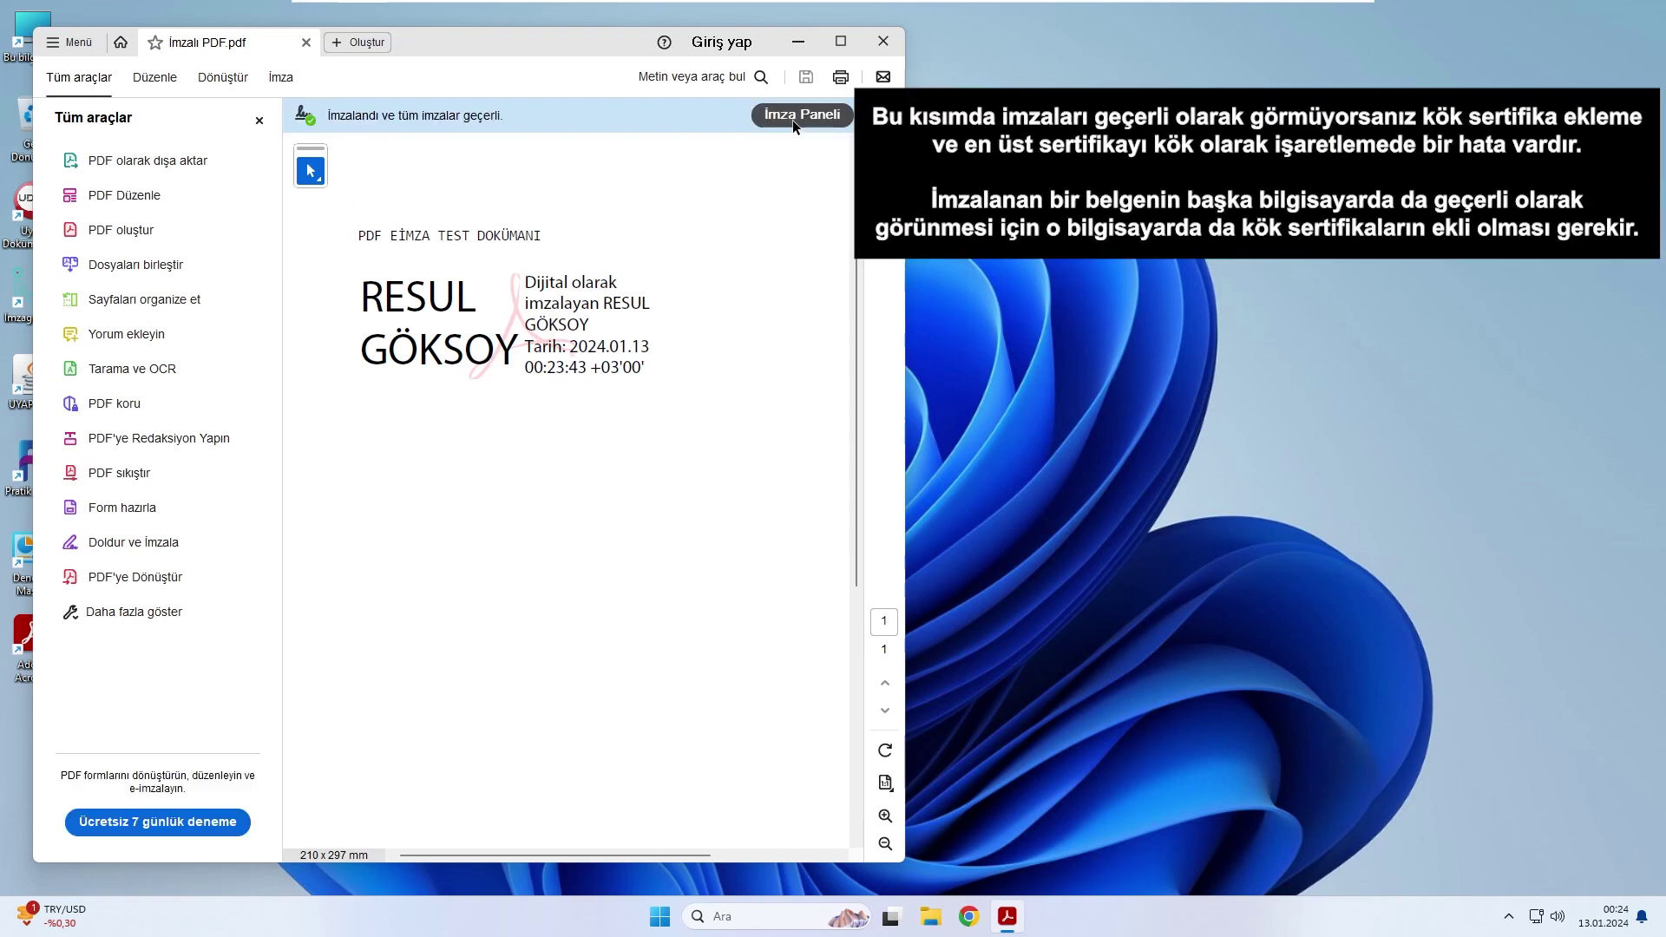
Examine the signature details in İmzalı PDF and the trust settings of its signing certificate, and close the document
left_click(794, 118)
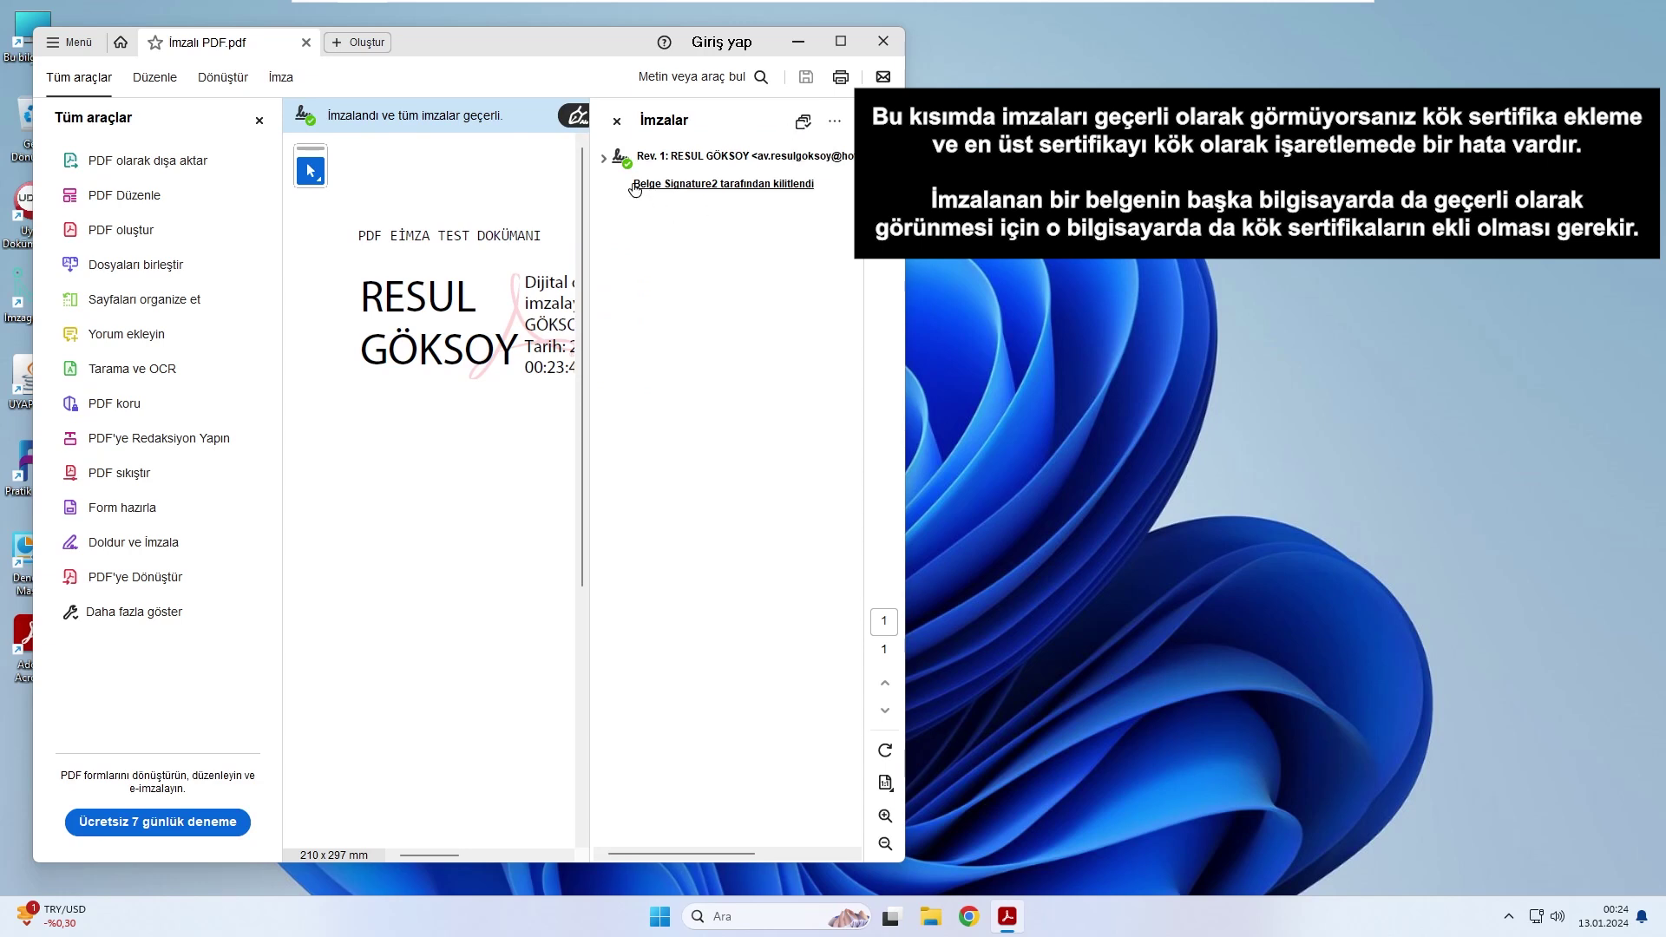
left_click(605, 159)
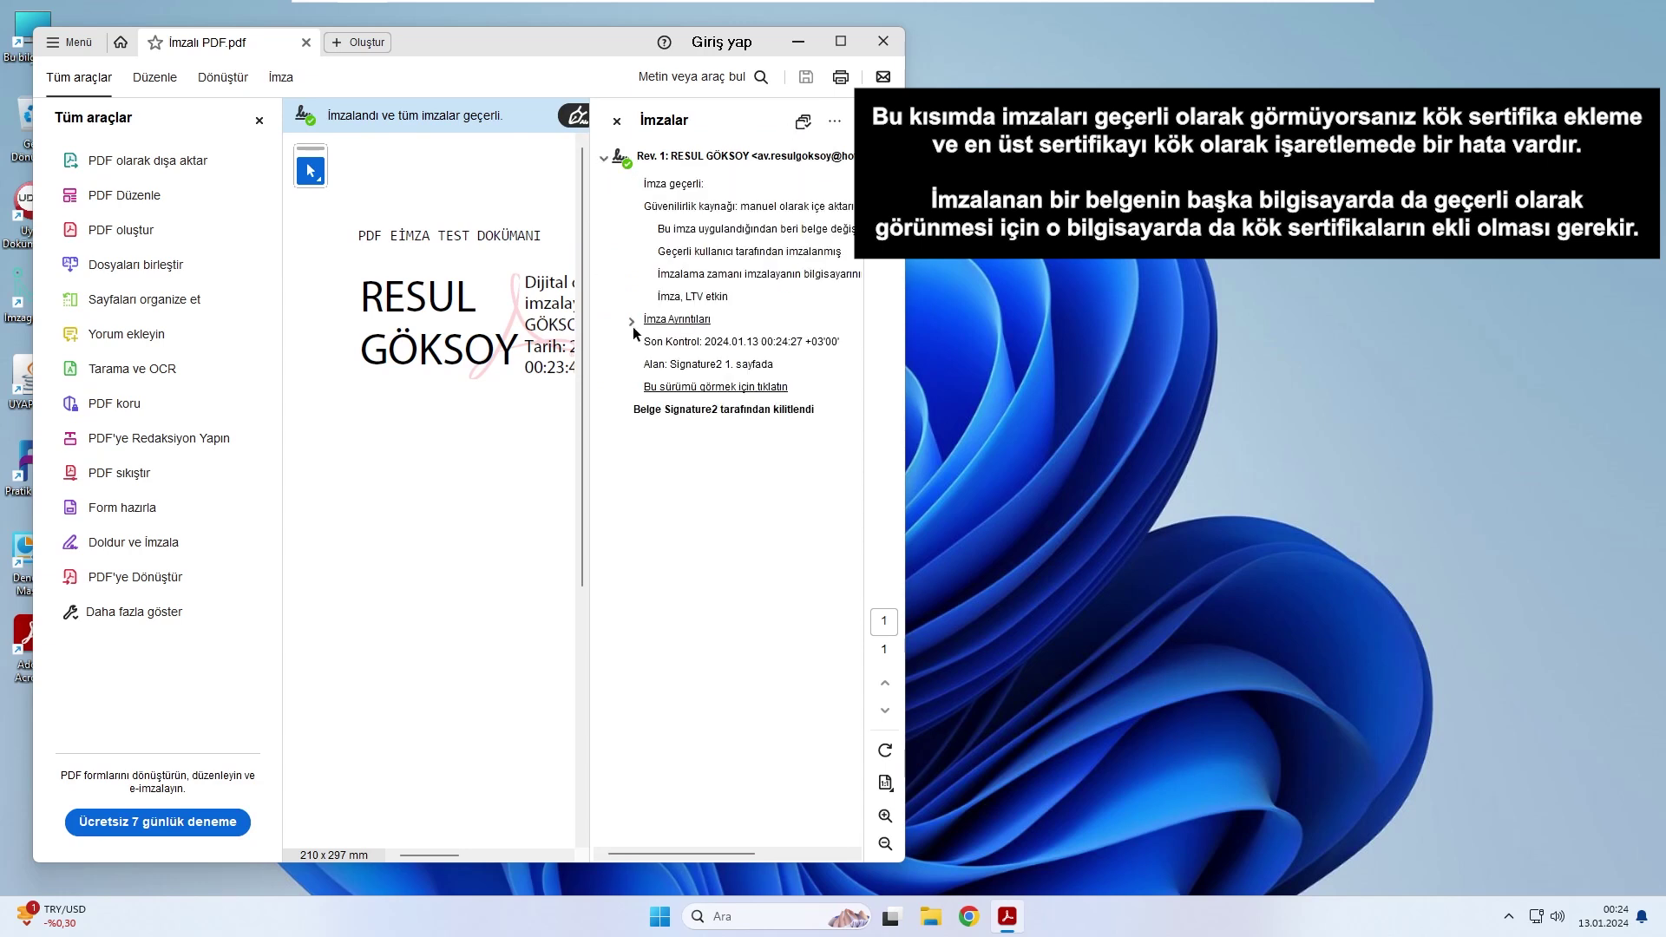
left_click(630, 322)
left_click(675, 343)
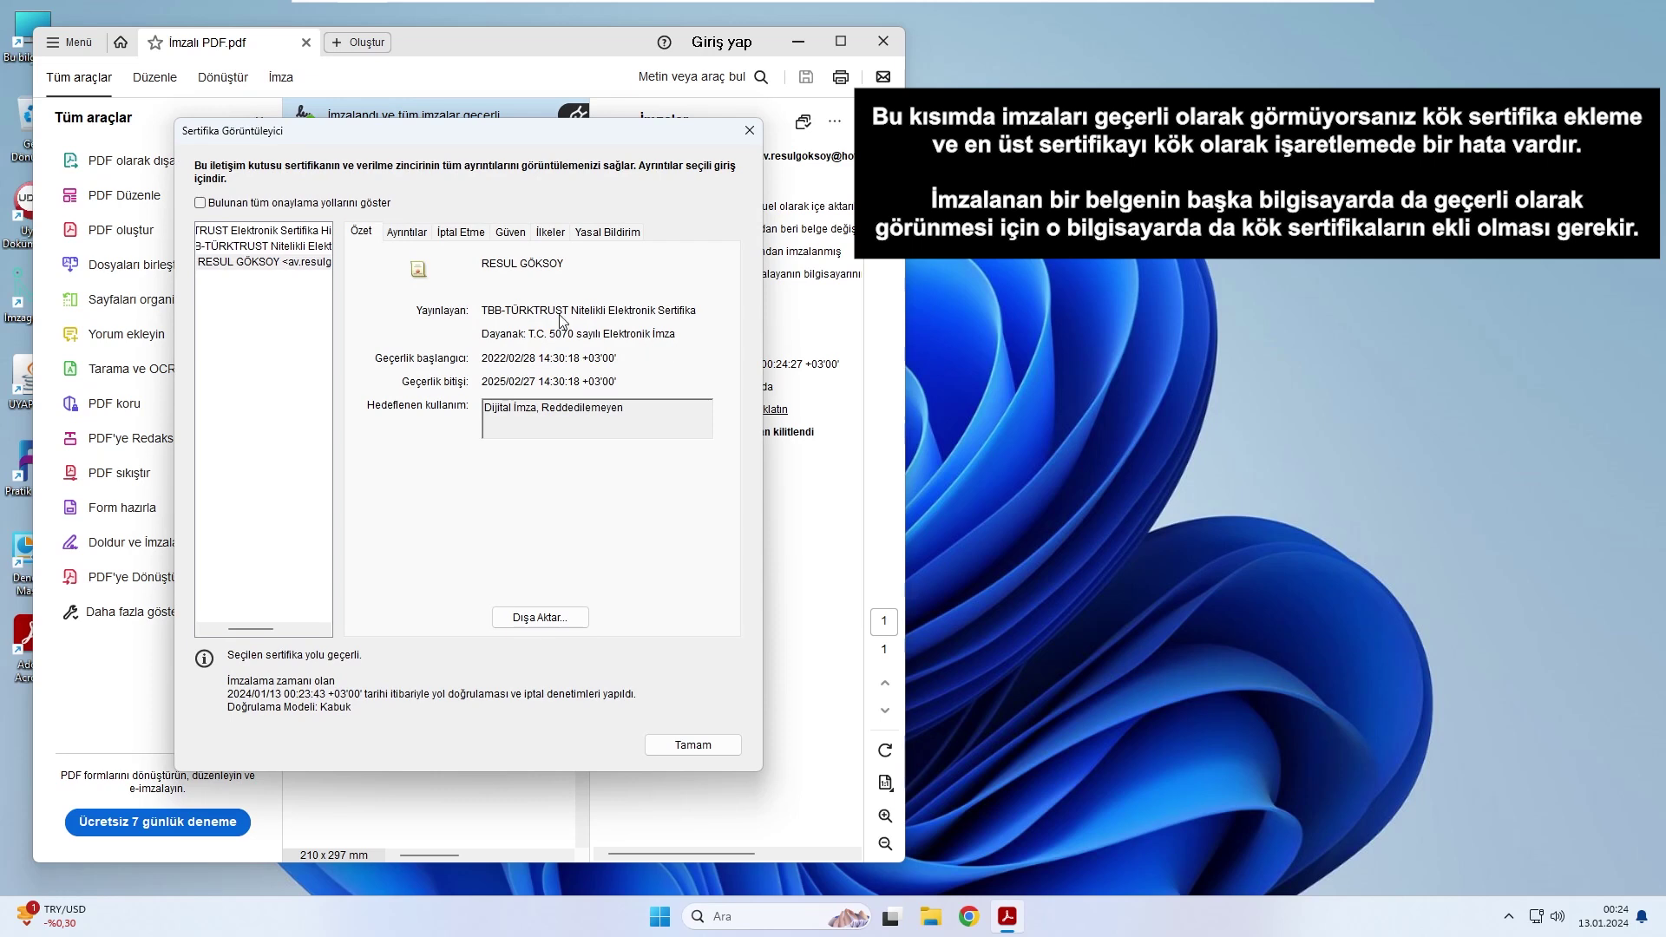
left_click(510, 234)
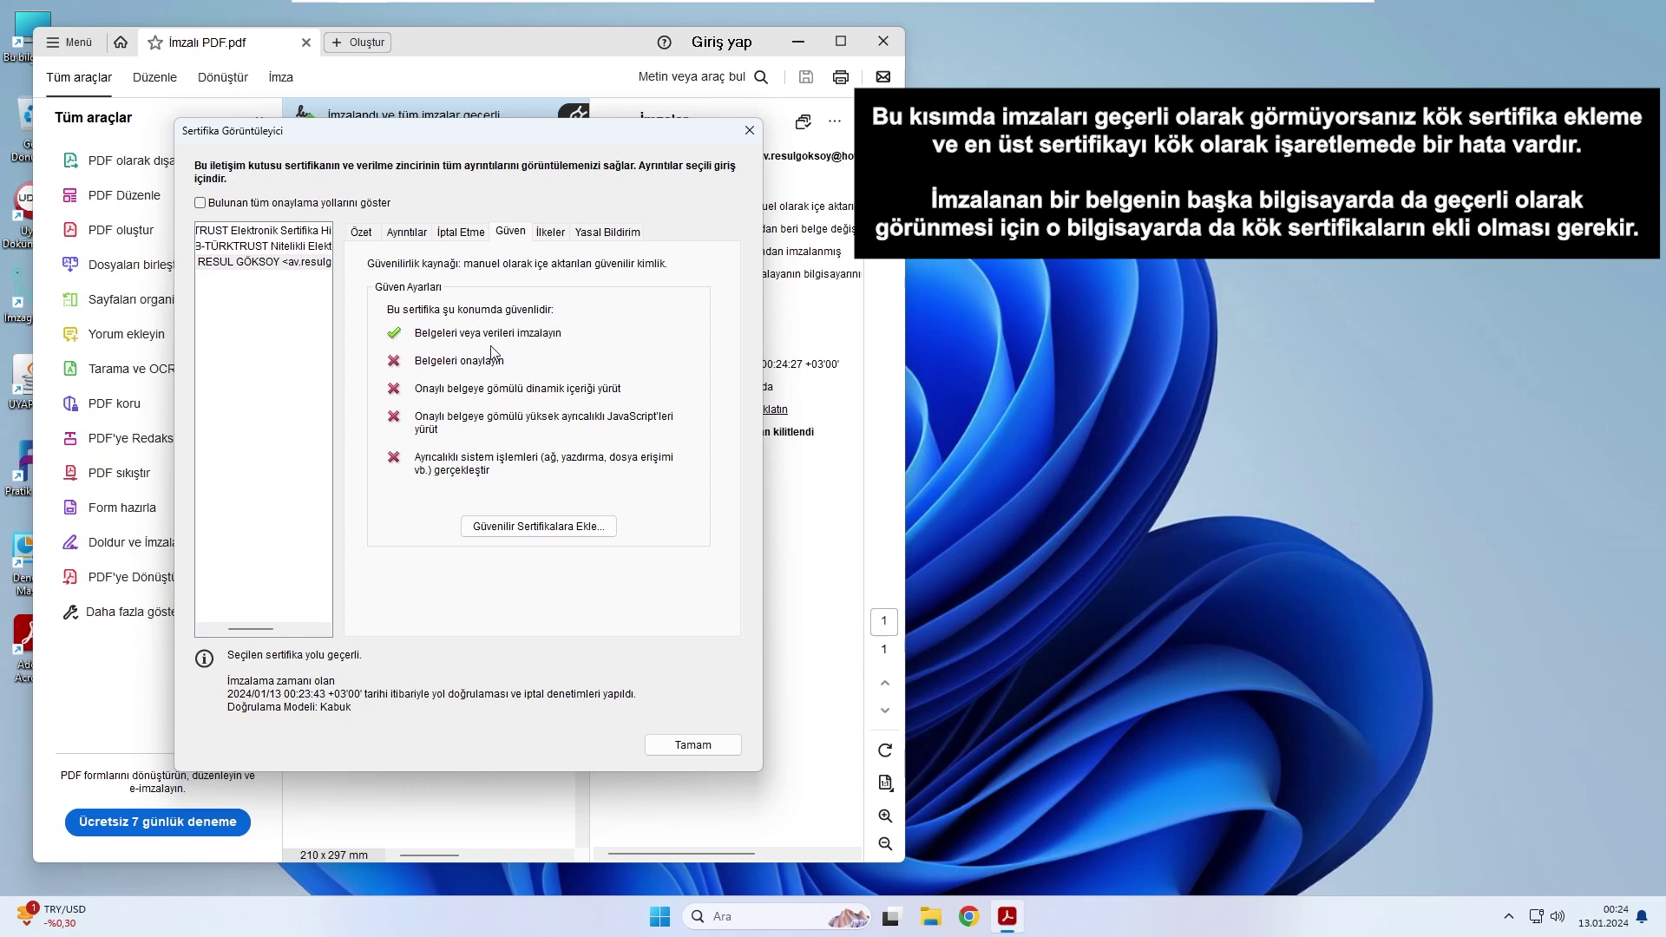
left_click(750, 132)
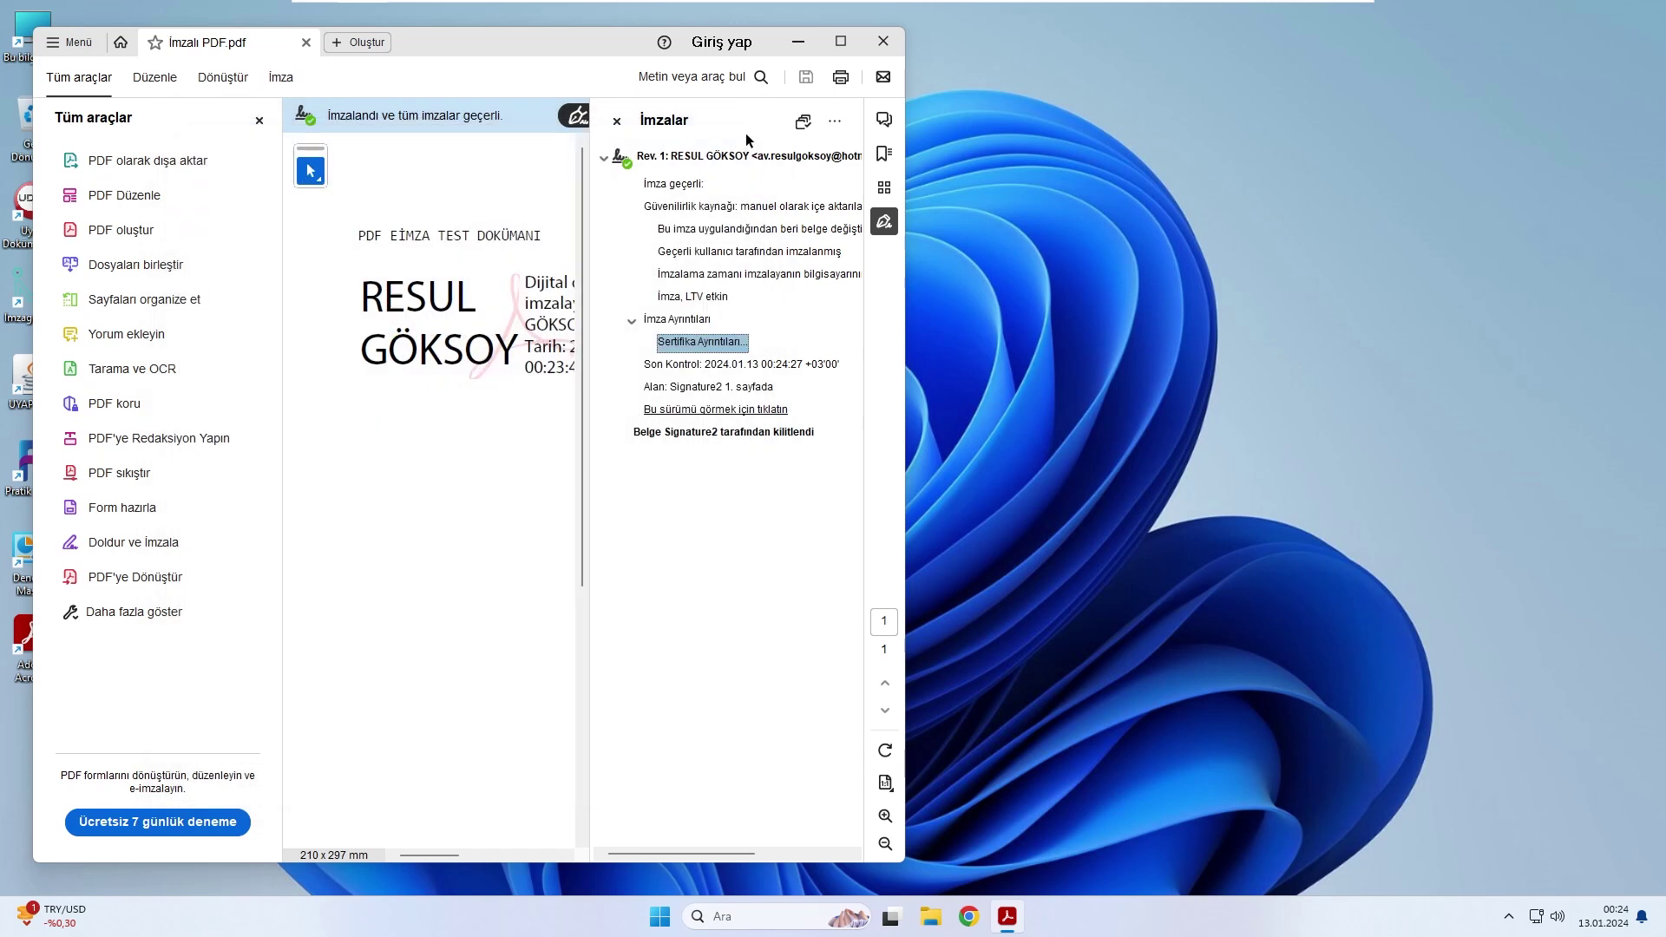
left_click(882, 42)
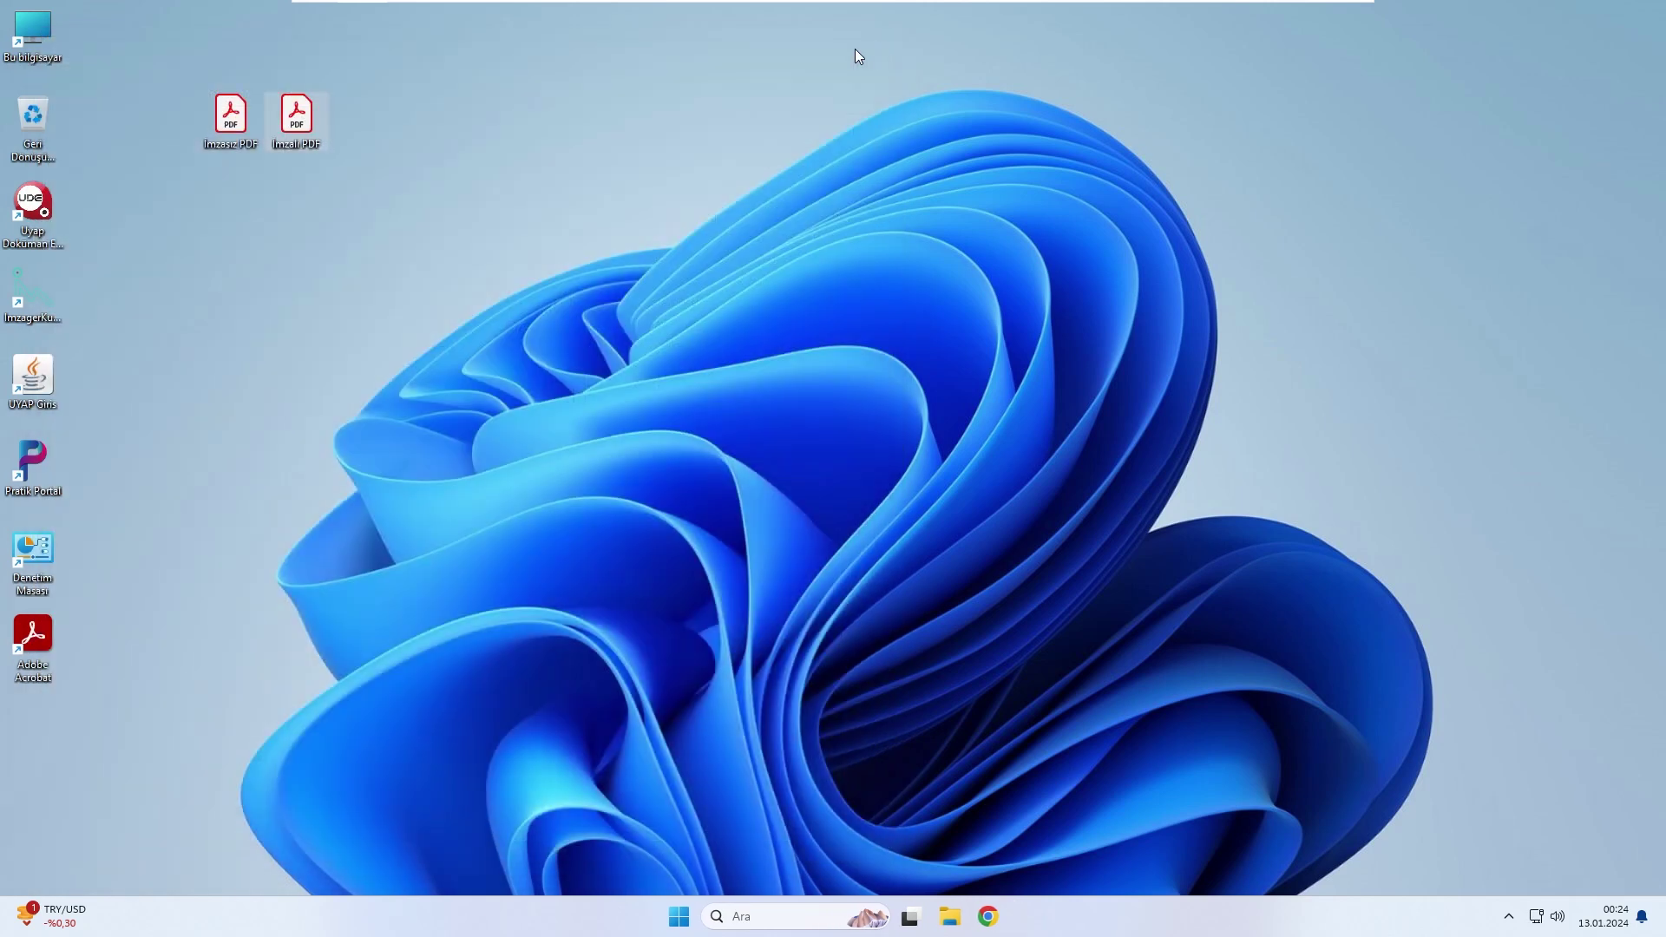